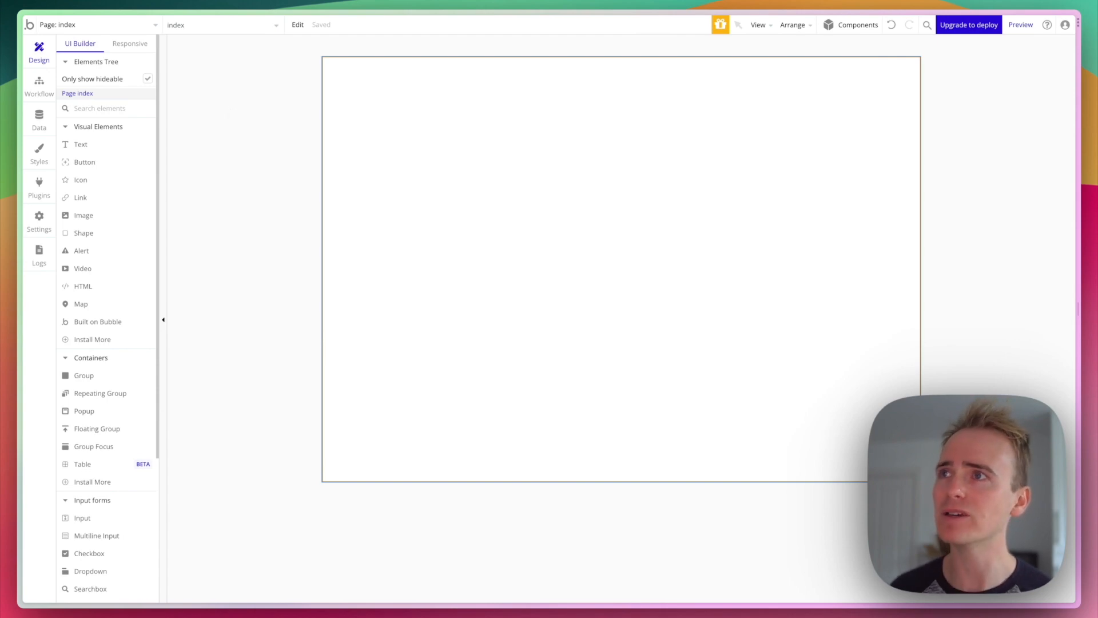
- Open the index page's property editor, confirm index in the page list, and drag the editor right
double_click(263, 136)
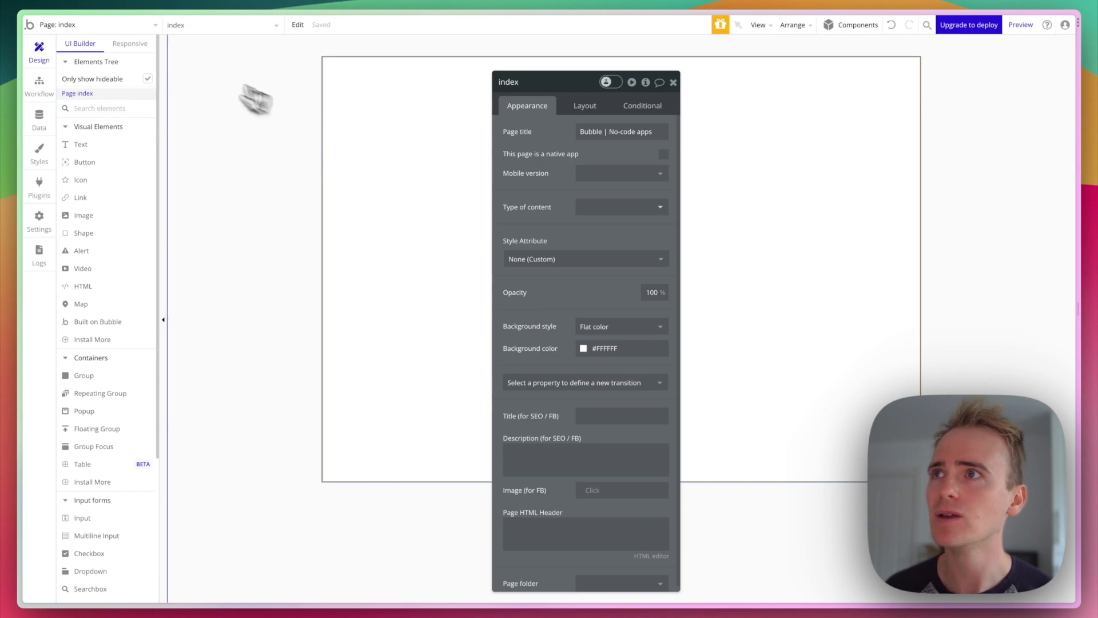
left_click(82, 26)
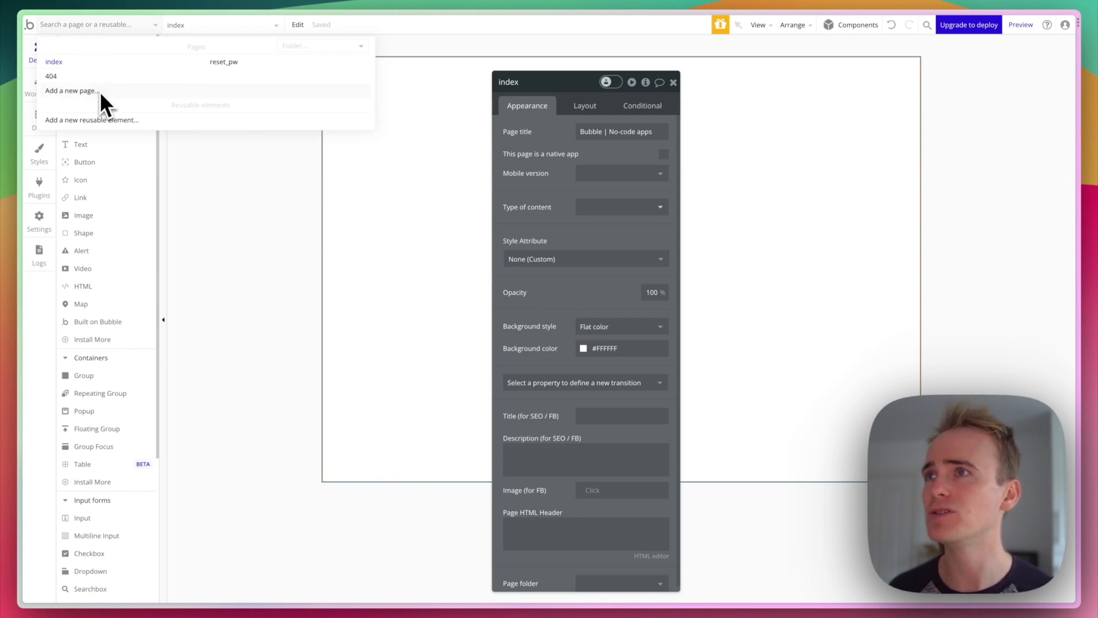
left_click(263, 201)
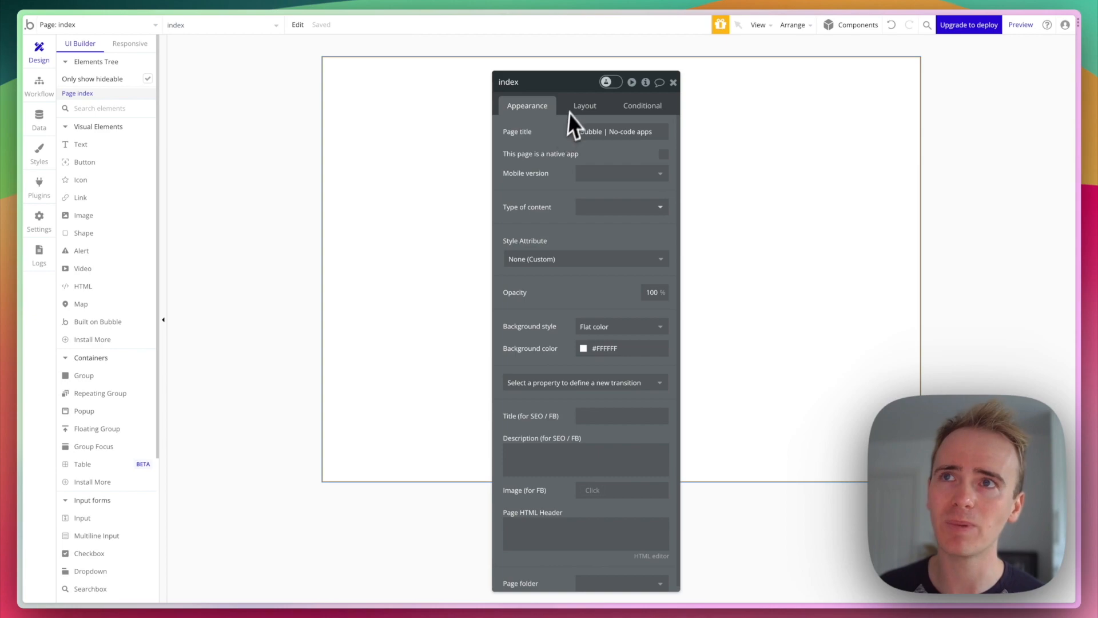
left_click_drag(566, 92, 841, 109)
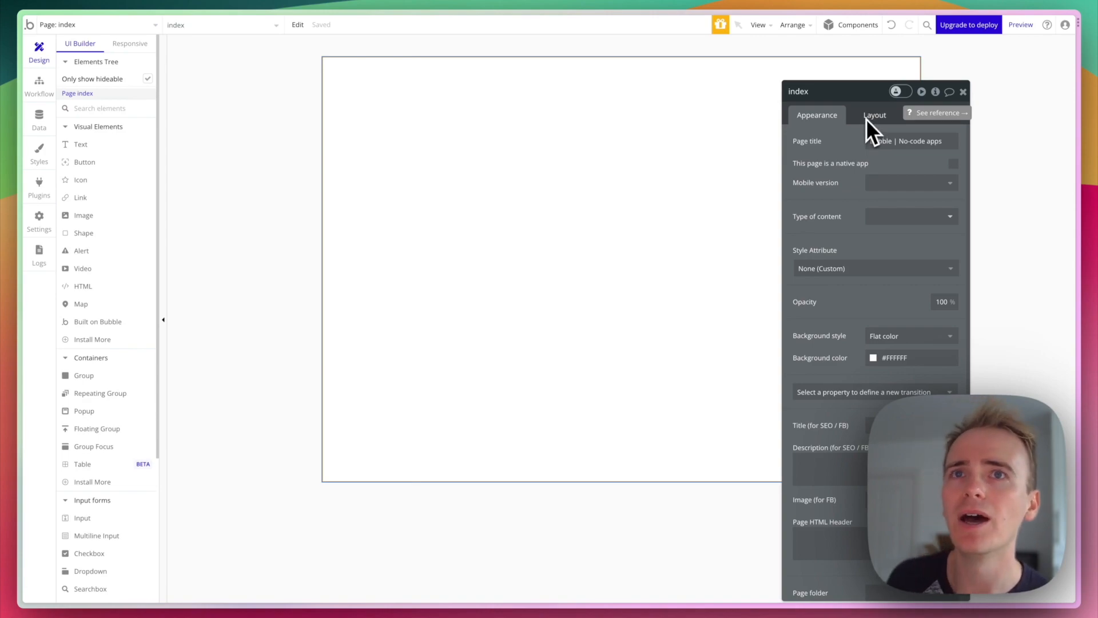
- Set the index page's container layout to Column in the Layout tab
left_click(884, 117)
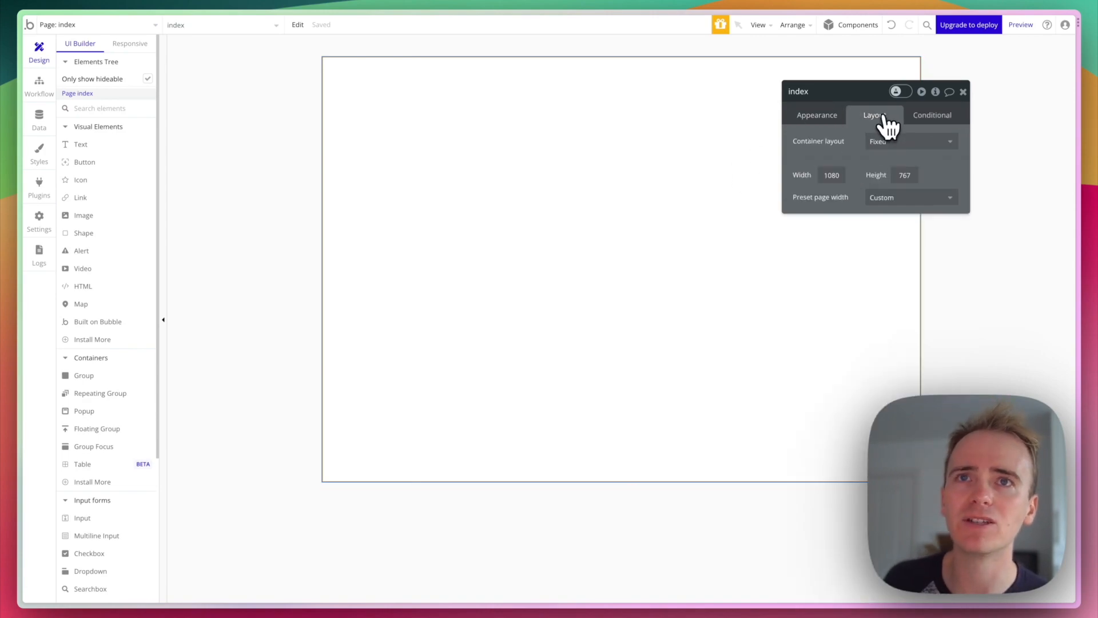
left_click(899, 144)
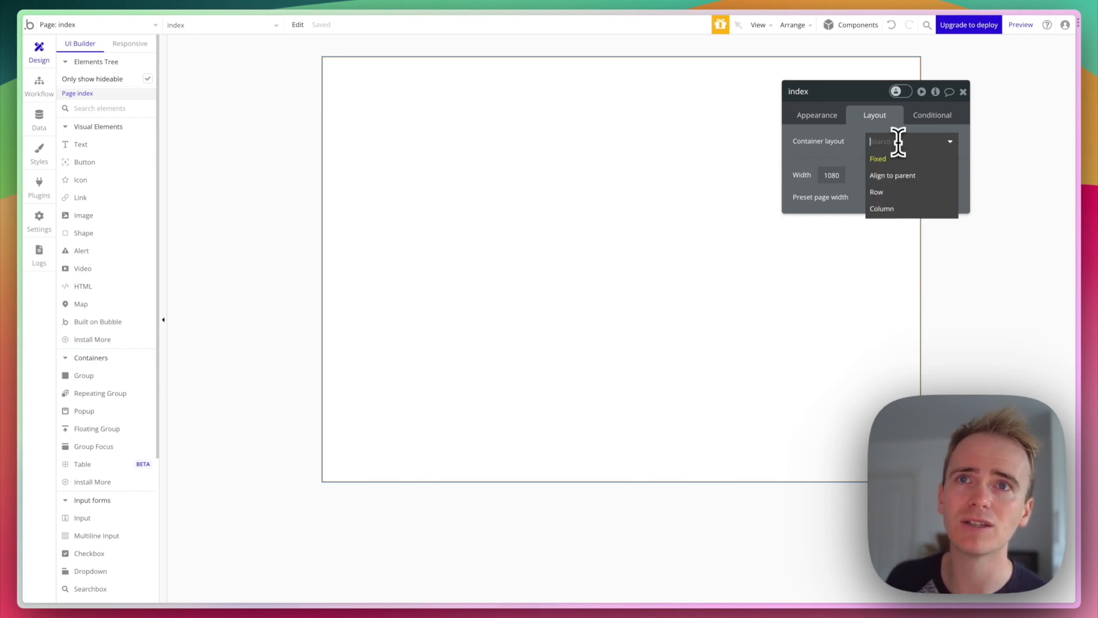
left_click(891, 210)
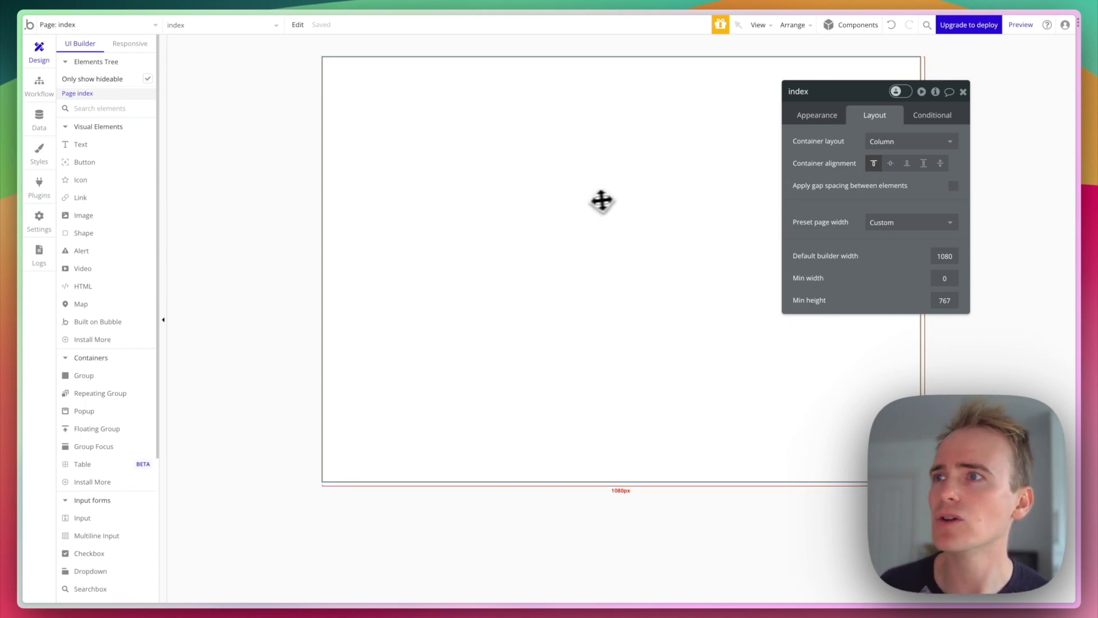
- Draw Group A at the top of the page with a flat red background
left_click(114, 373)
mouse_move(441, 154)
left_mouse_down()
mouse_move(643, 184)
mouse_move(707, 206)
left_mouse_up()
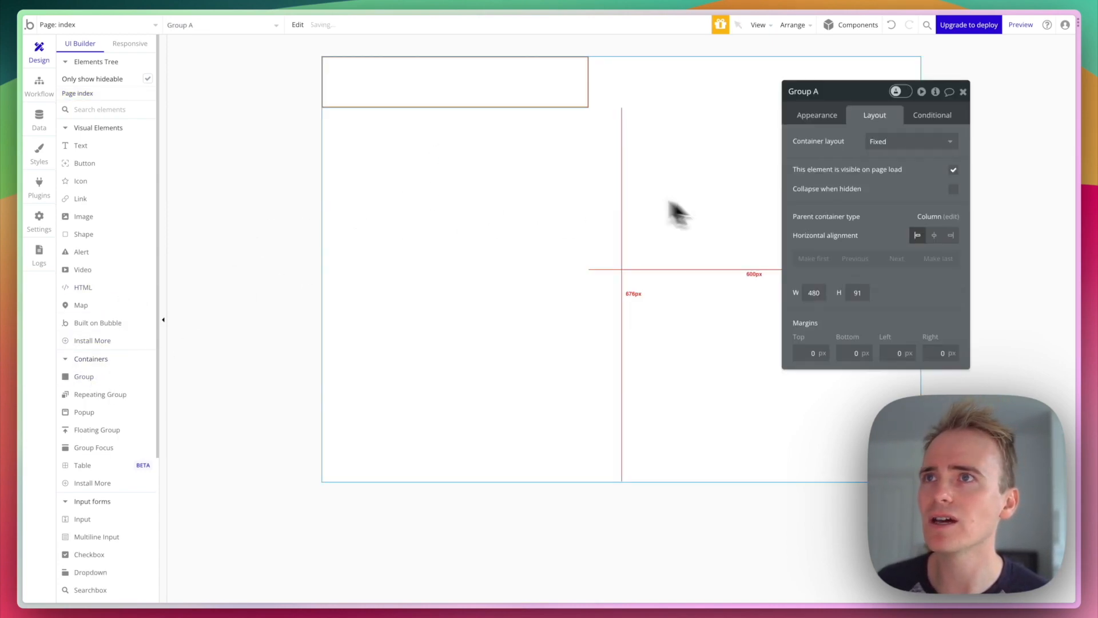
left_click(820, 116)
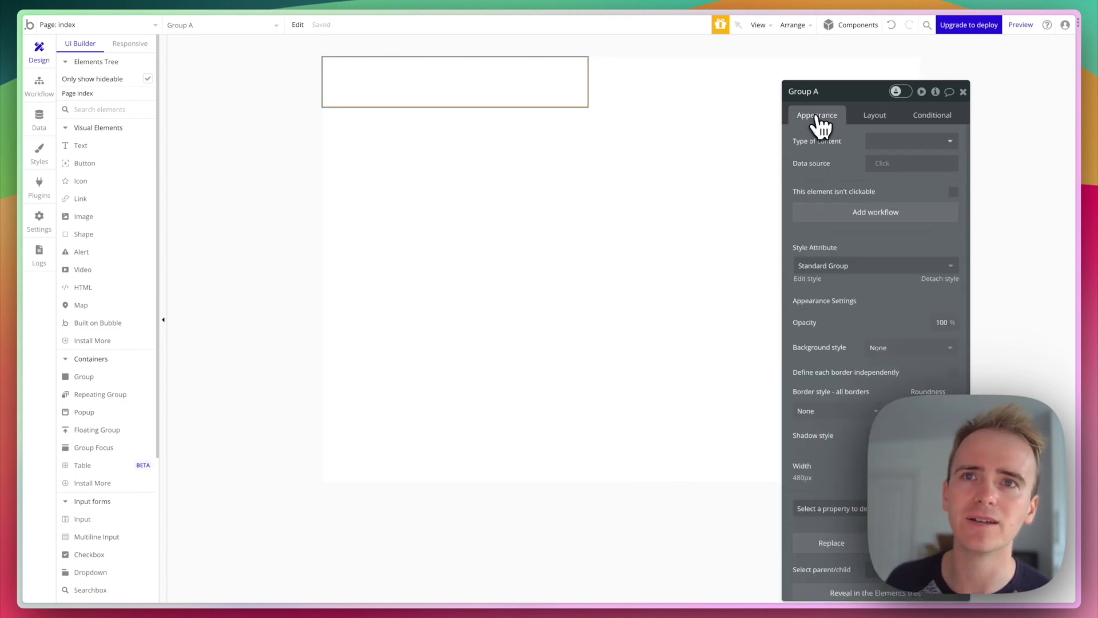
left_click(894, 347)
left_click(893, 396)
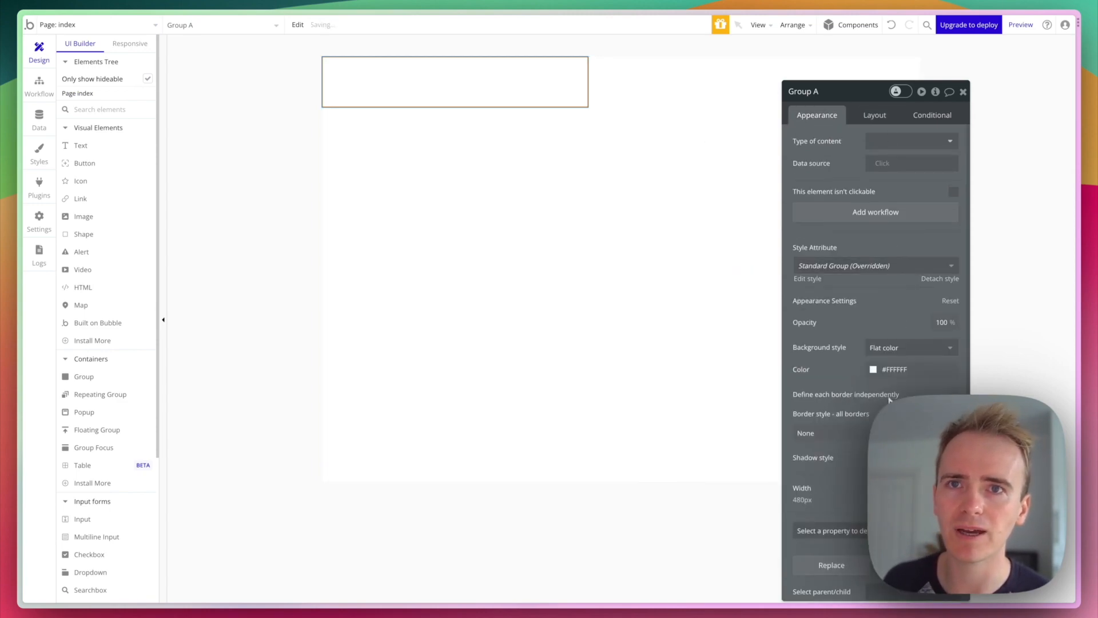
left_click(888, 369)
left_click_drag(959, 384, 958, 377)
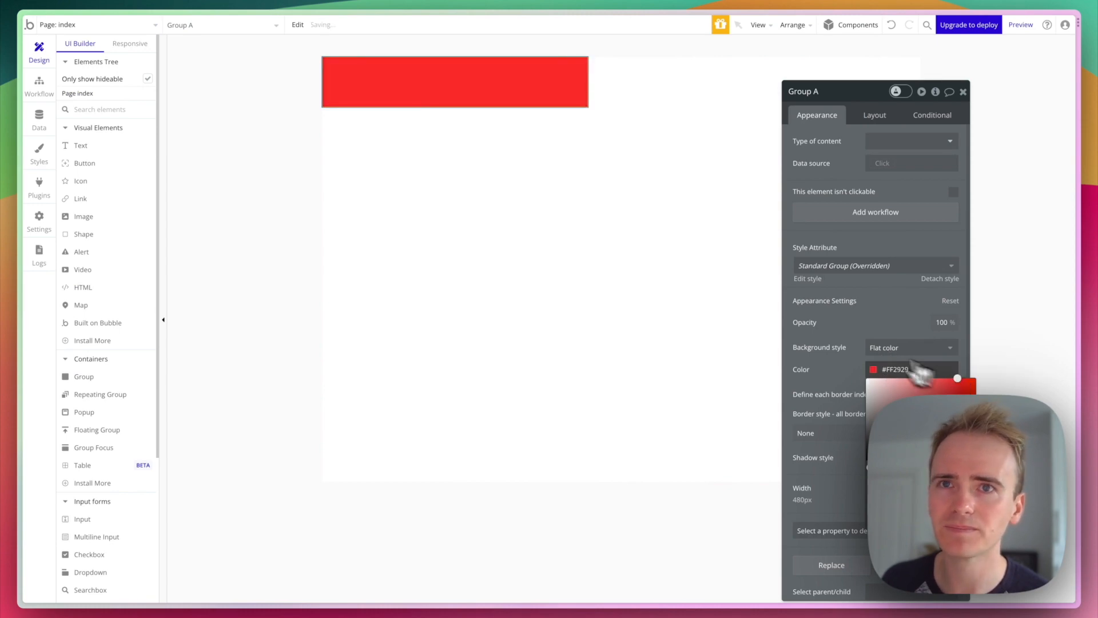
left_click(828, 334)
- Give Group A a Row container layout and 100% width
left_click(874, 117)
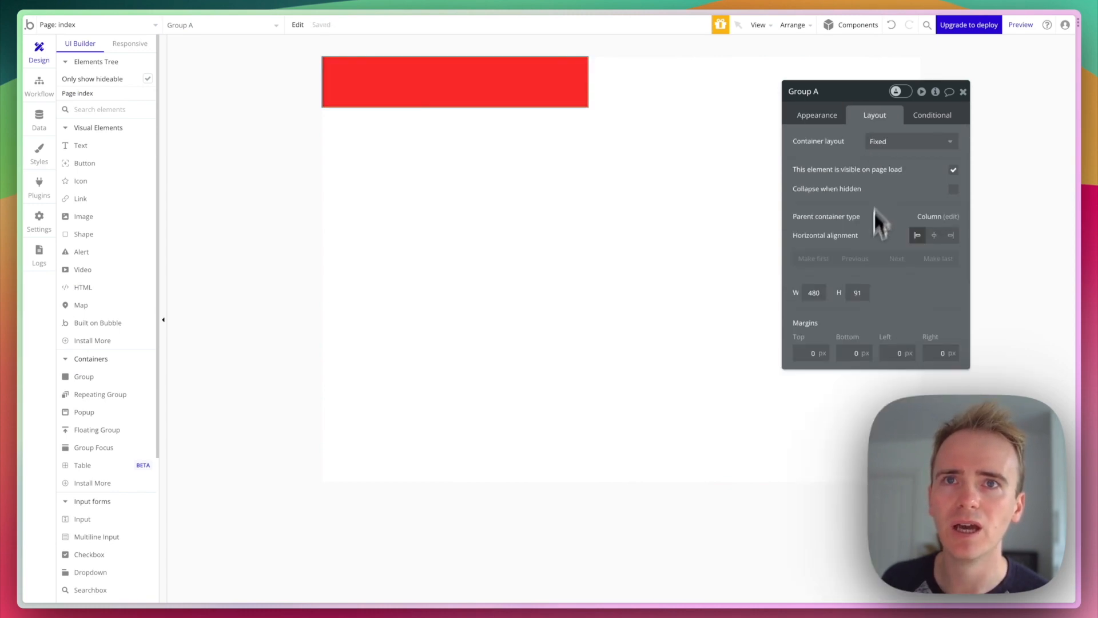
left_click(896, 143)
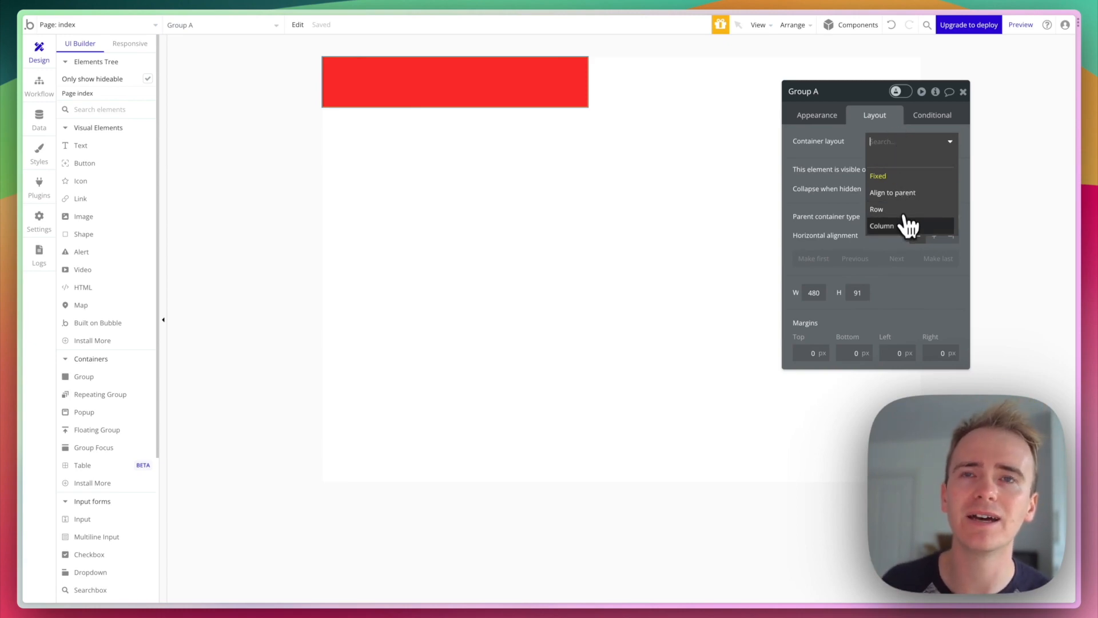
left_click(904, 226)
left_click(898, 146)
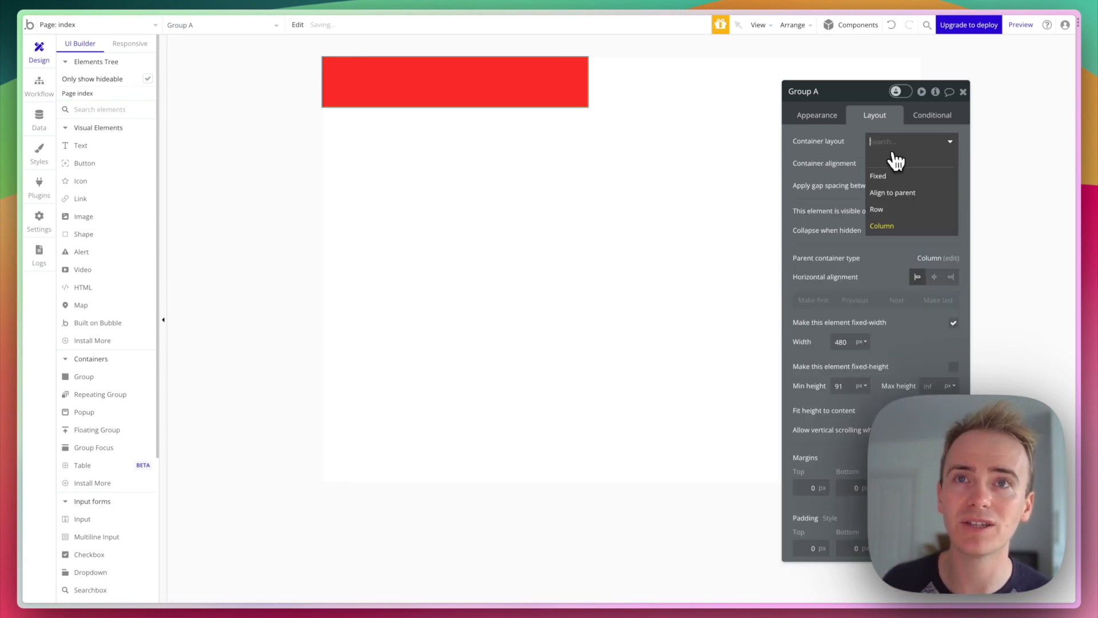
left_click(890, 209)
double_click(852, 342)
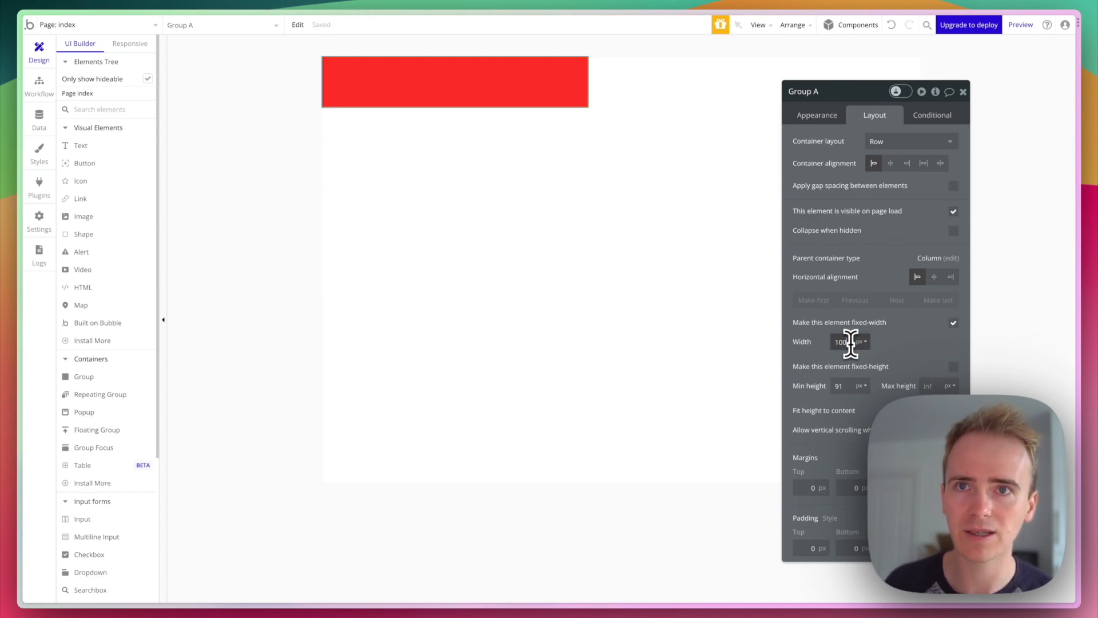
left_click(863, 342)
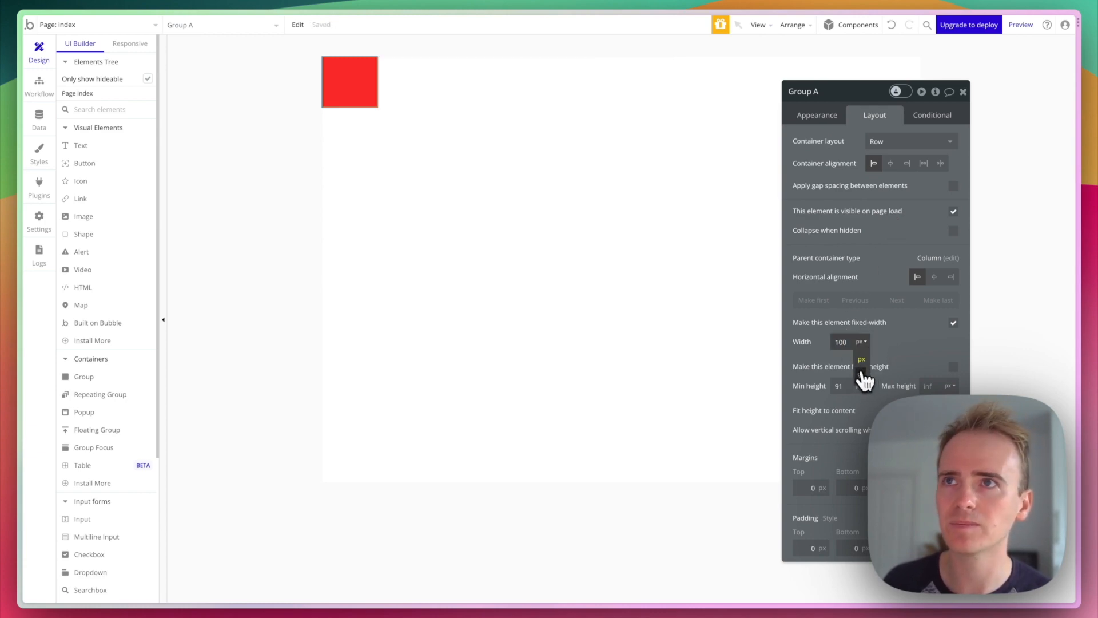
left_click(862, 373)
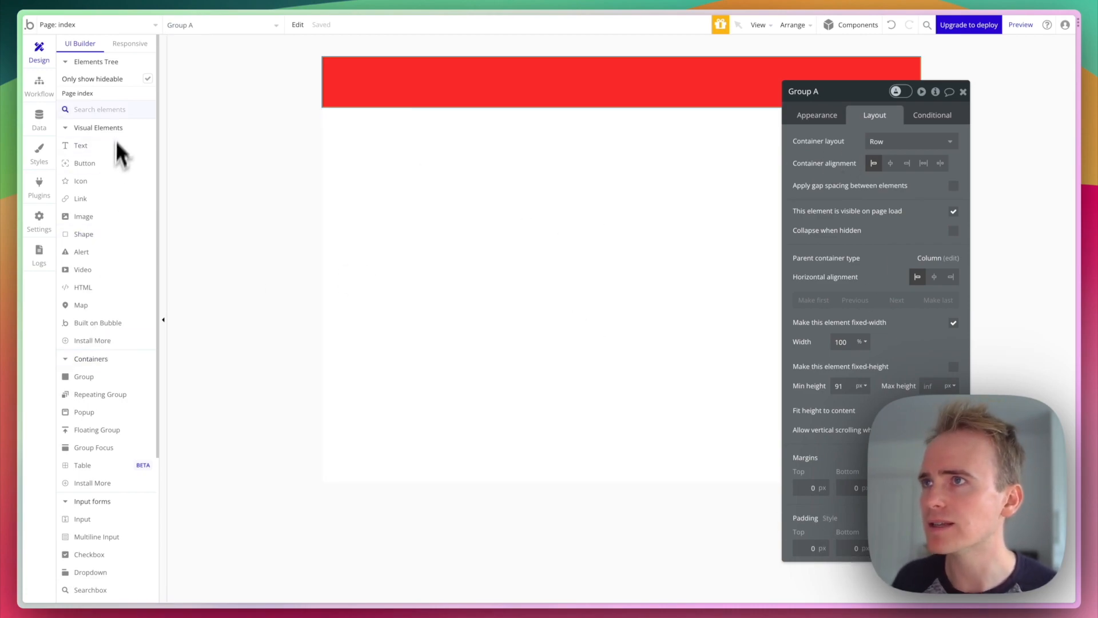
- Place a bell icon at the header's left end, centred vertically
type("icon")
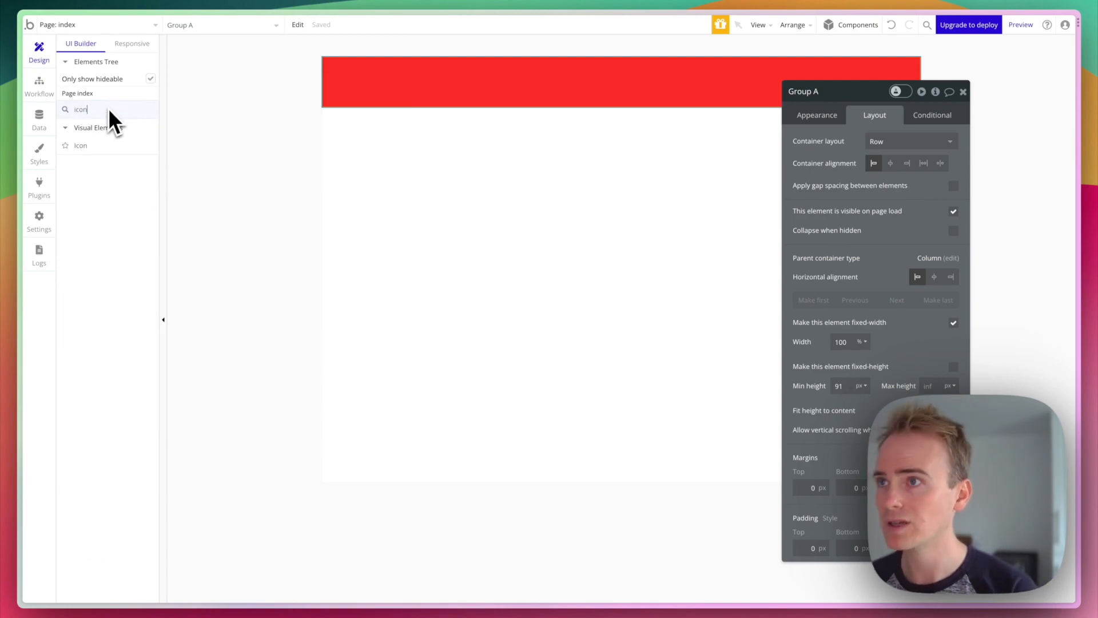
left_click(109, 145)
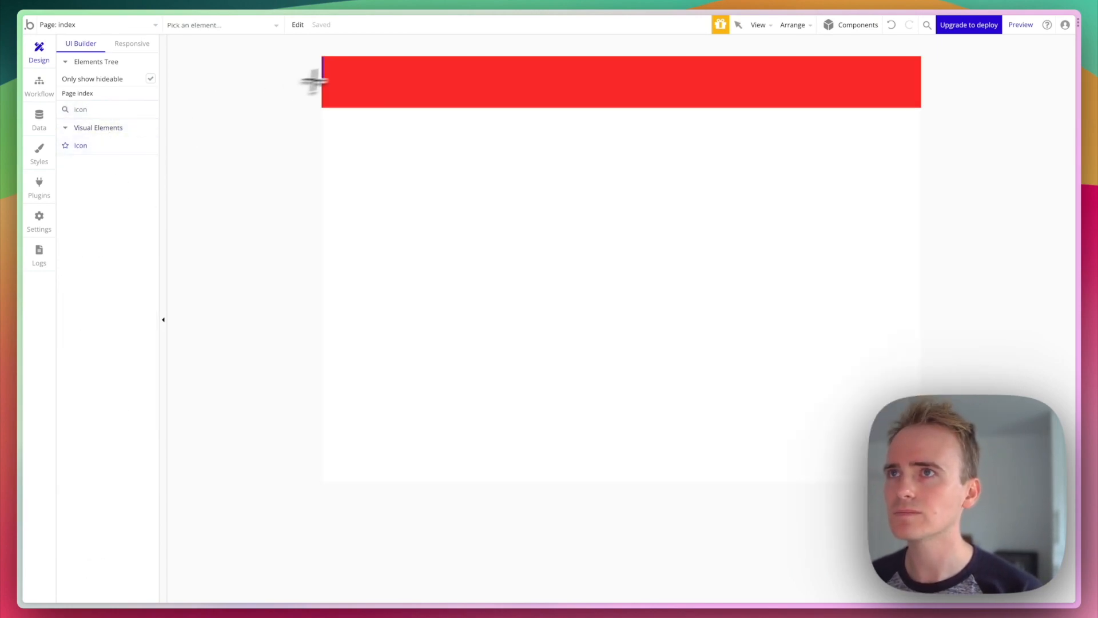
left_click_drag(388, 96, 389, 98)
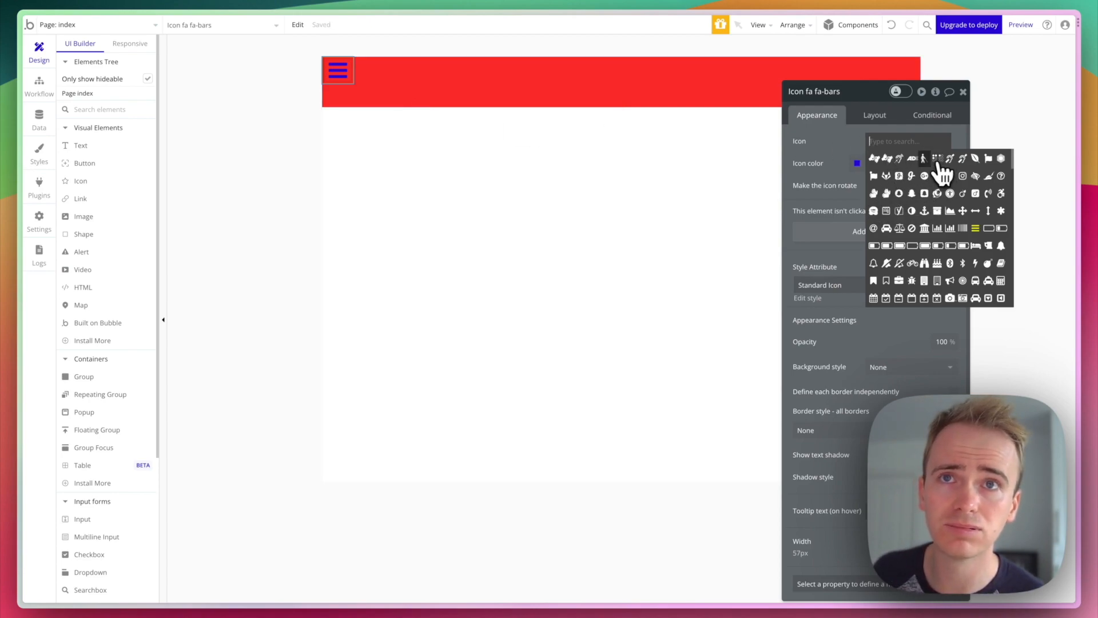
left_click(874, 263)
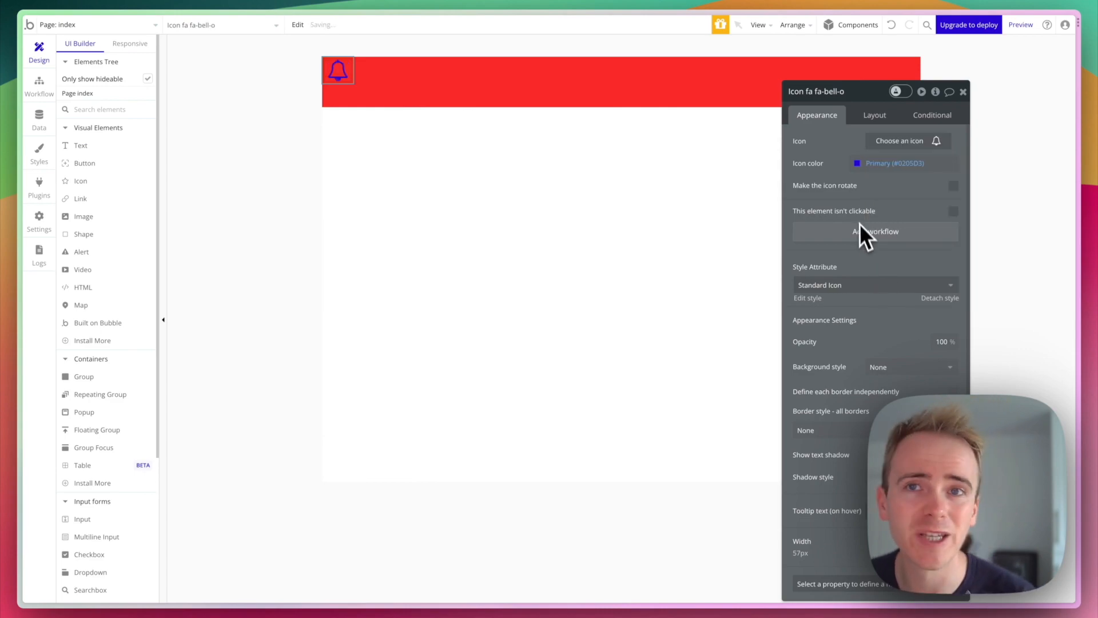
left_click(890, 118)
left_click(935, 202)
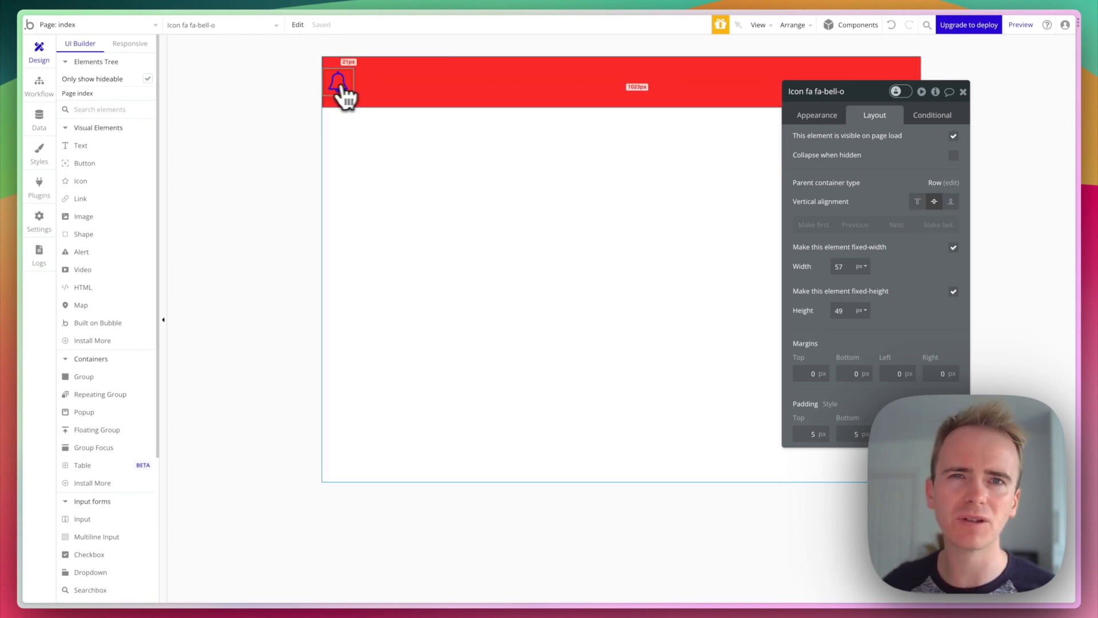
- Add a 'My APP' text beside the bell, styled Heading 4 and centred vertically
left_click(490, 101)
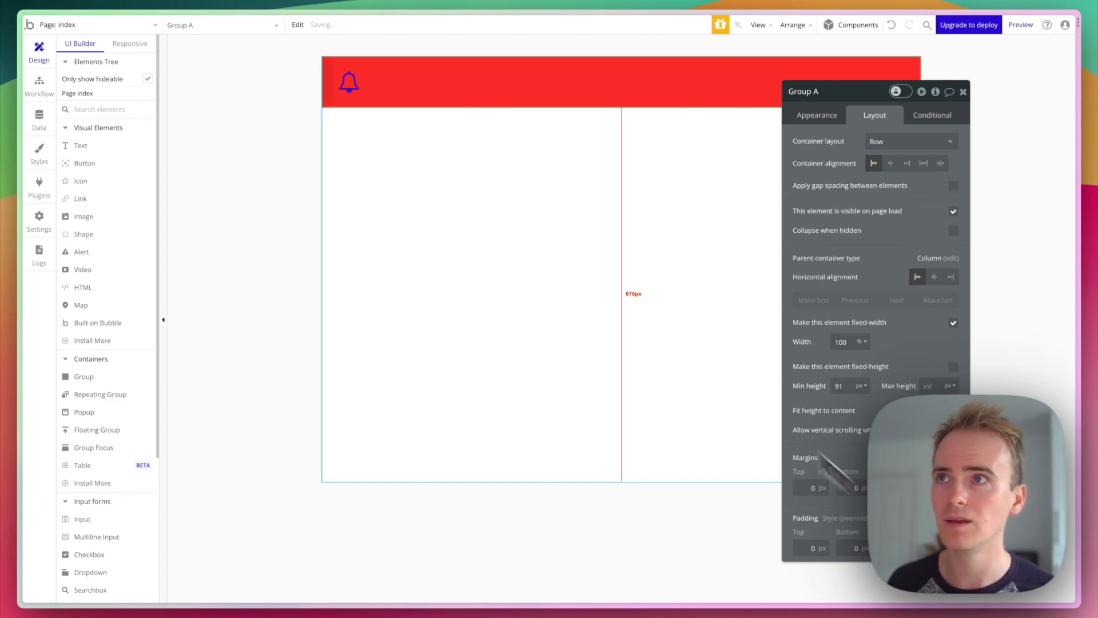
left_click(127, 147)
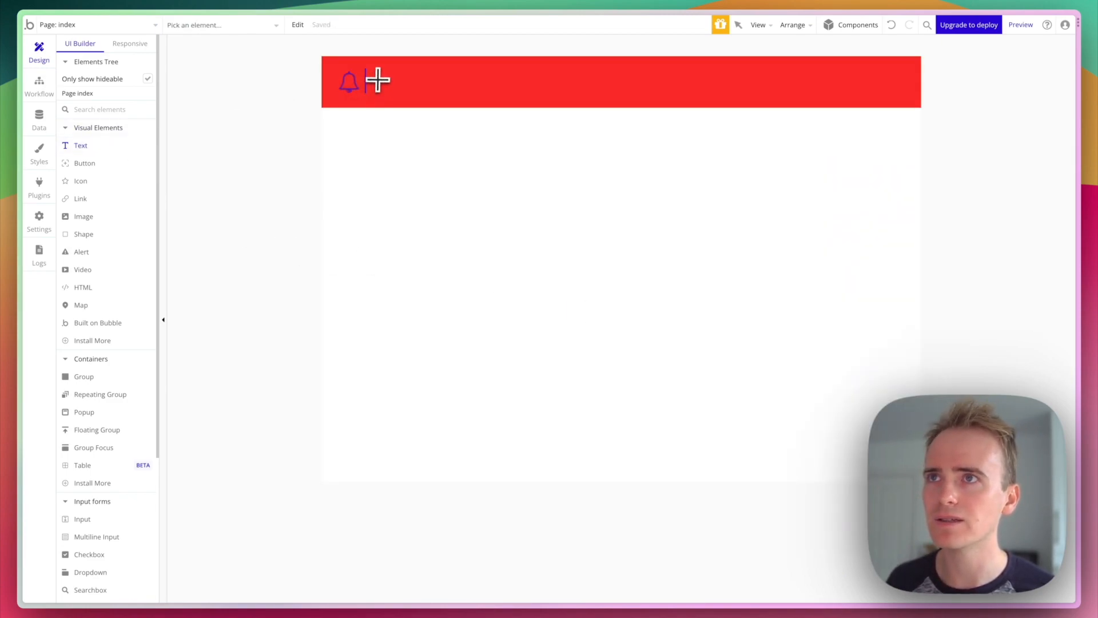
left_click_drag(481, 97, 482, 100)
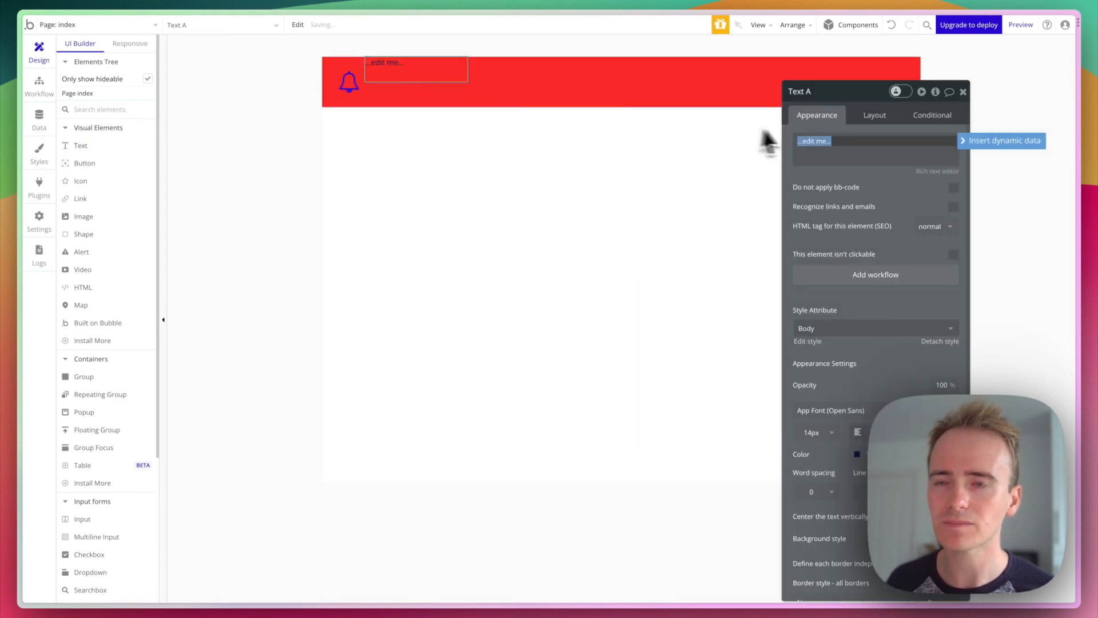
type("My APP")
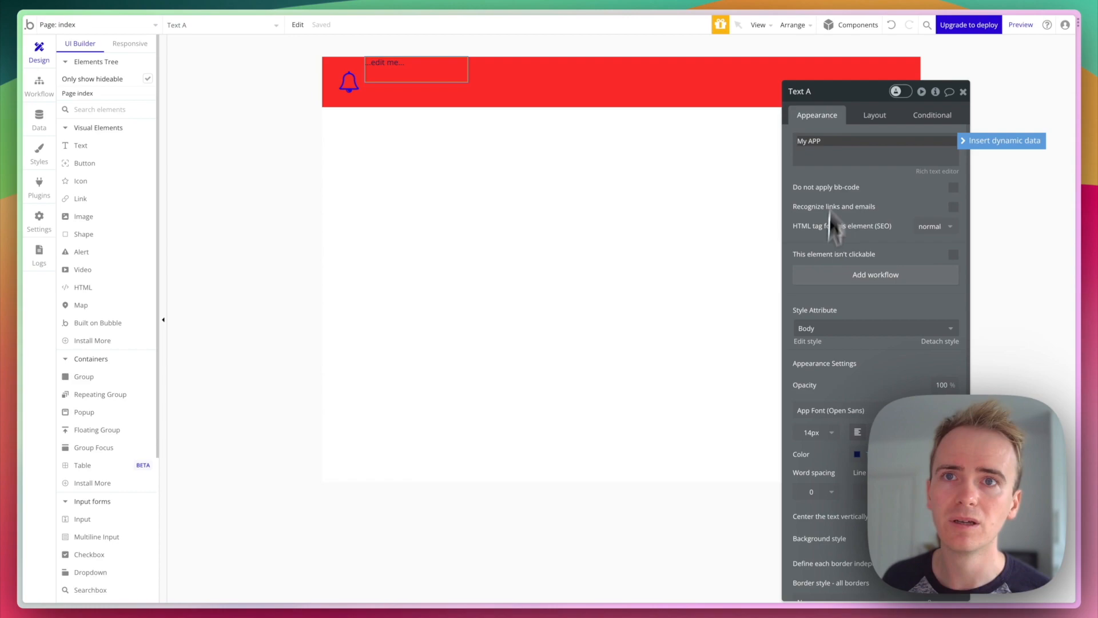
left_click(812, 328)
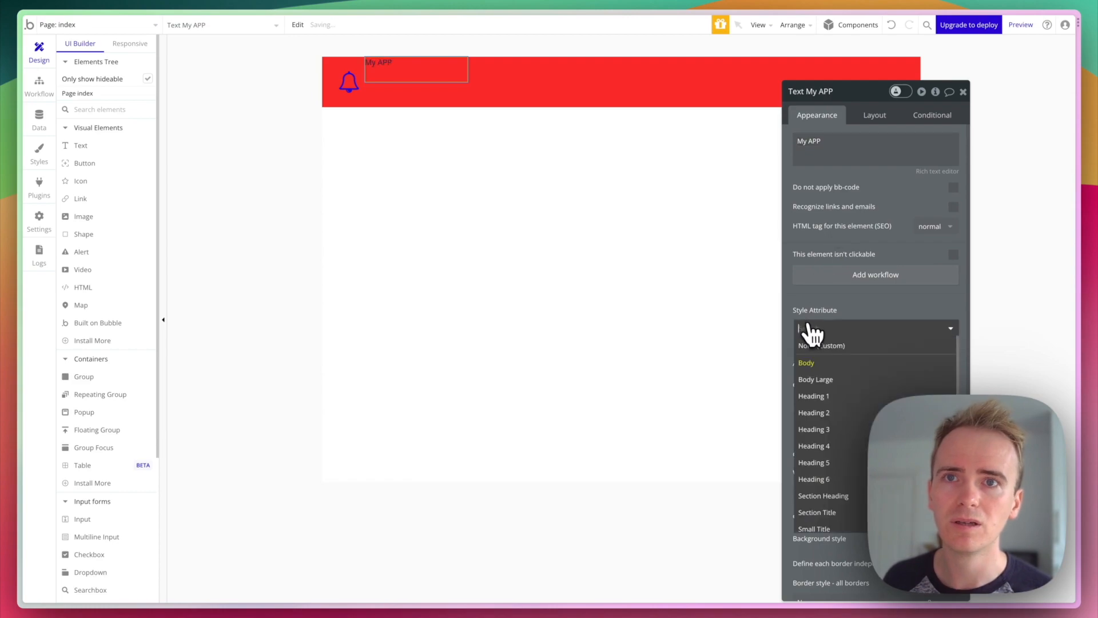
left_click(836, 451)
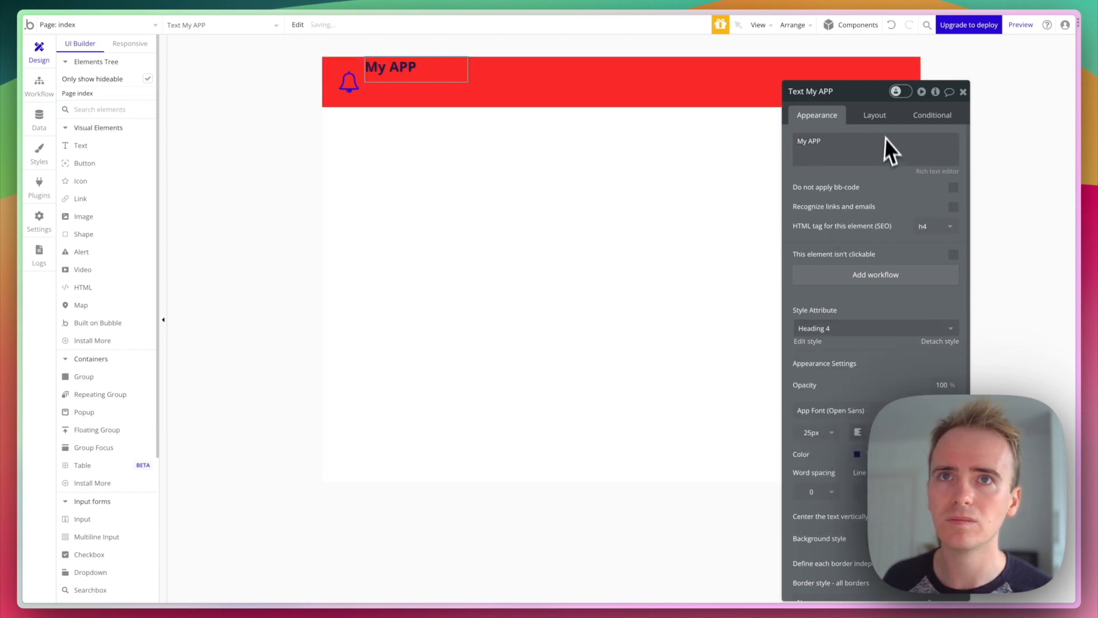
left_click(881, 123)
left_click(923, 200)
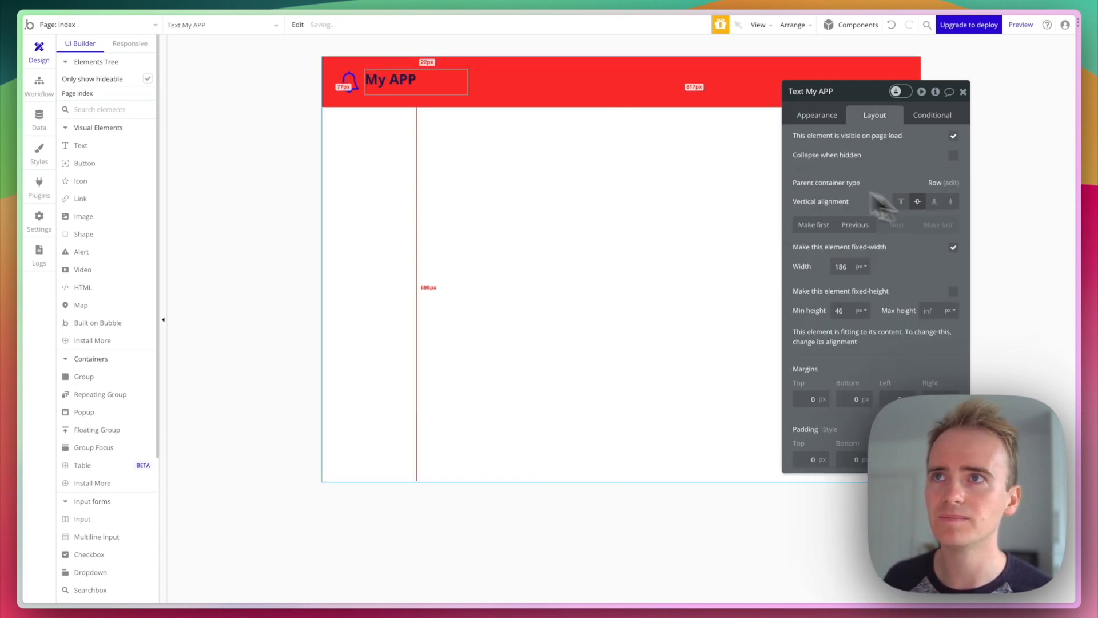
left_click(515, 74)
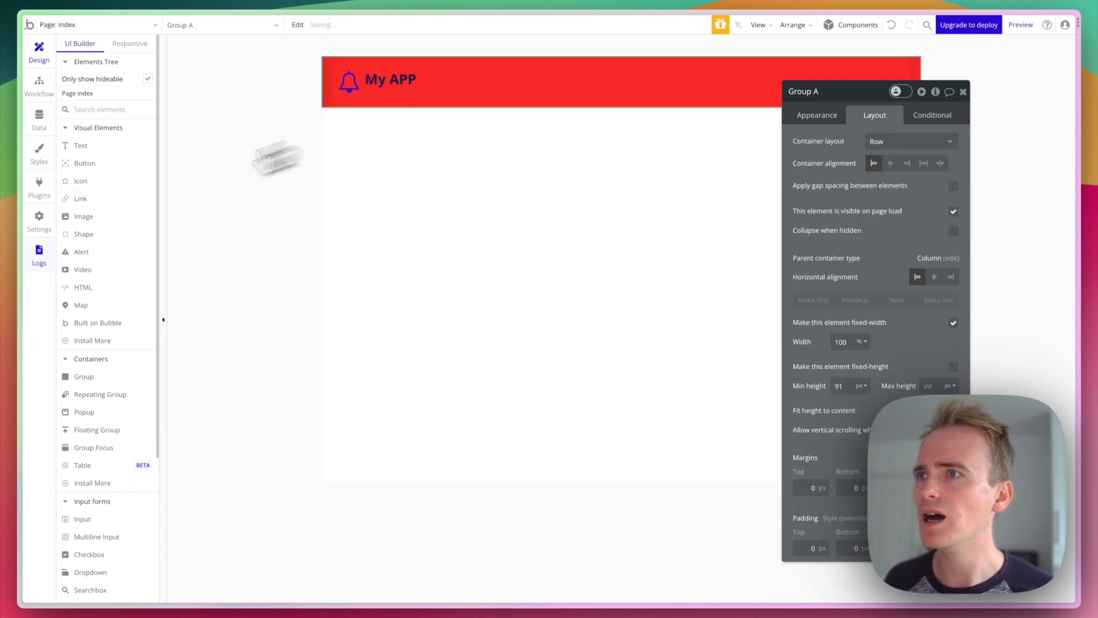
- Draw a 'Dashboard' link on the header's right and duplicate it as a 'Settings' link
left_click(111, 199)
left_click_drag(672, 70, 771, 92)
type("Das")
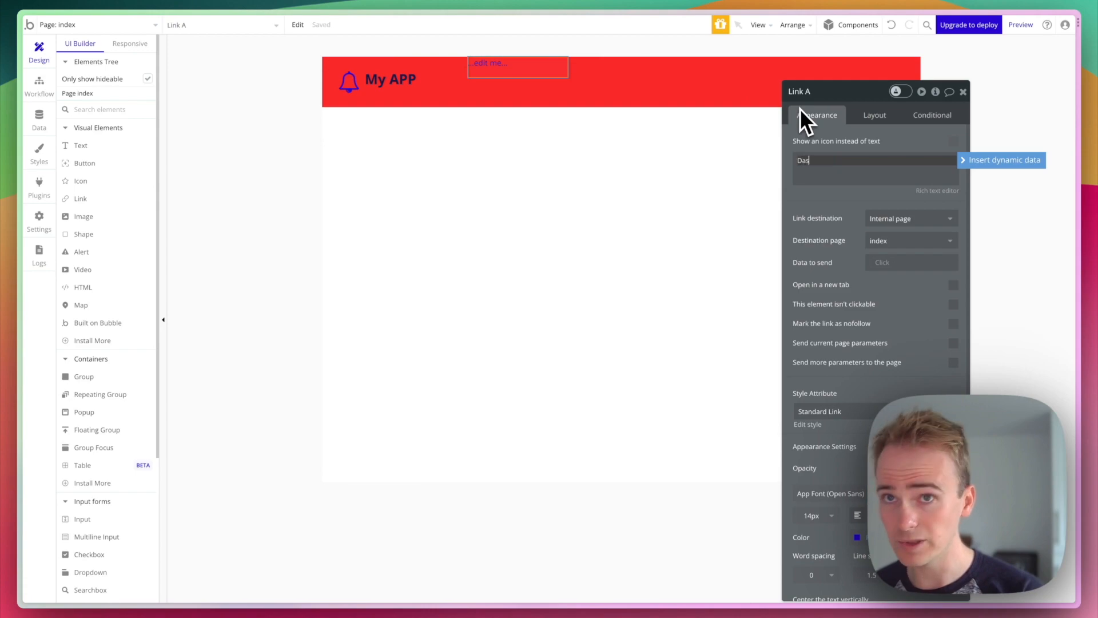
type("hboard")
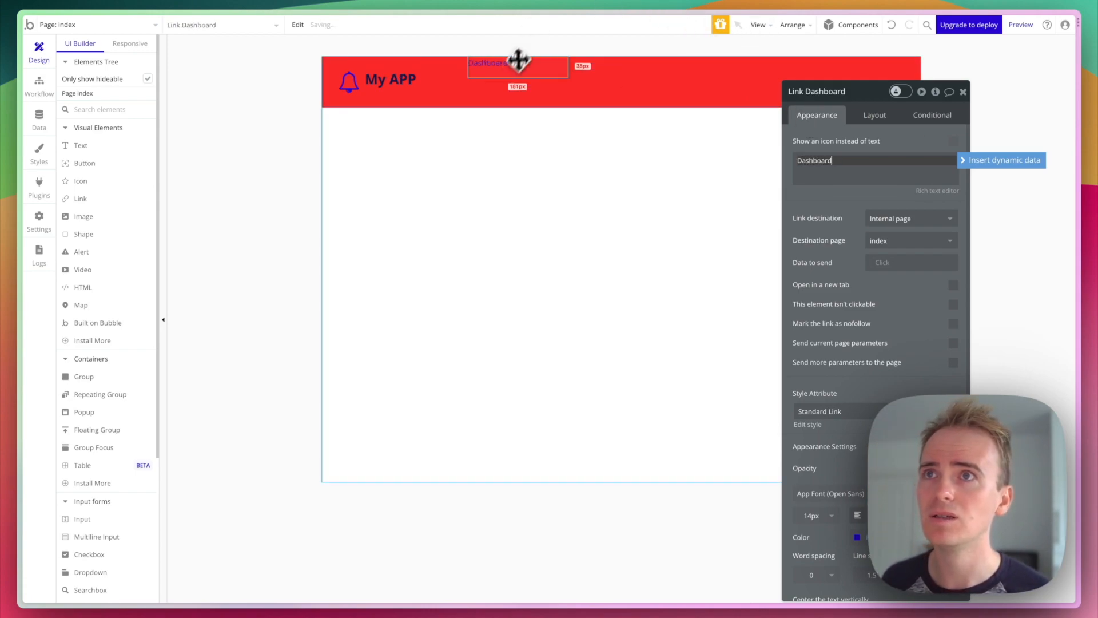
left_click(500, 71)
key("super+d")
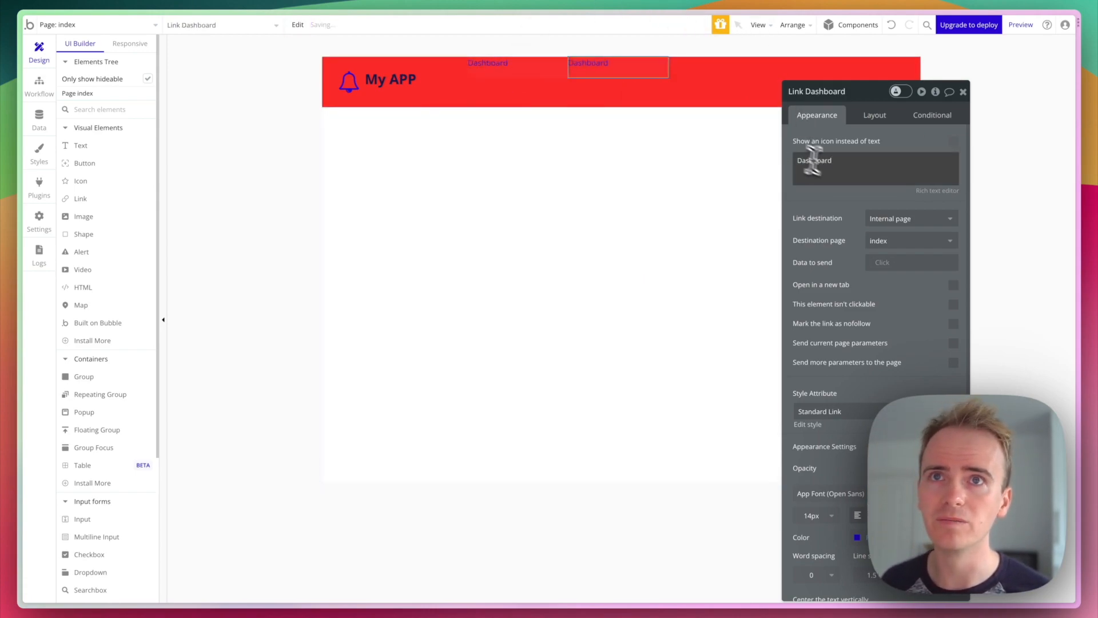
triple_click(850, 184)
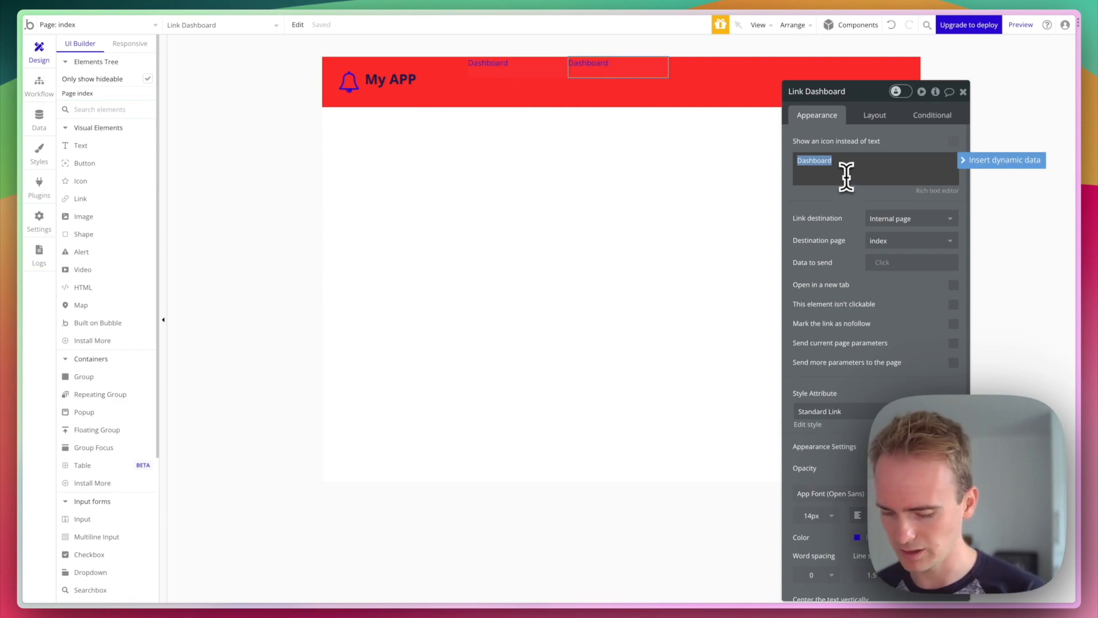
type("Settings")
left_click(475, 128)
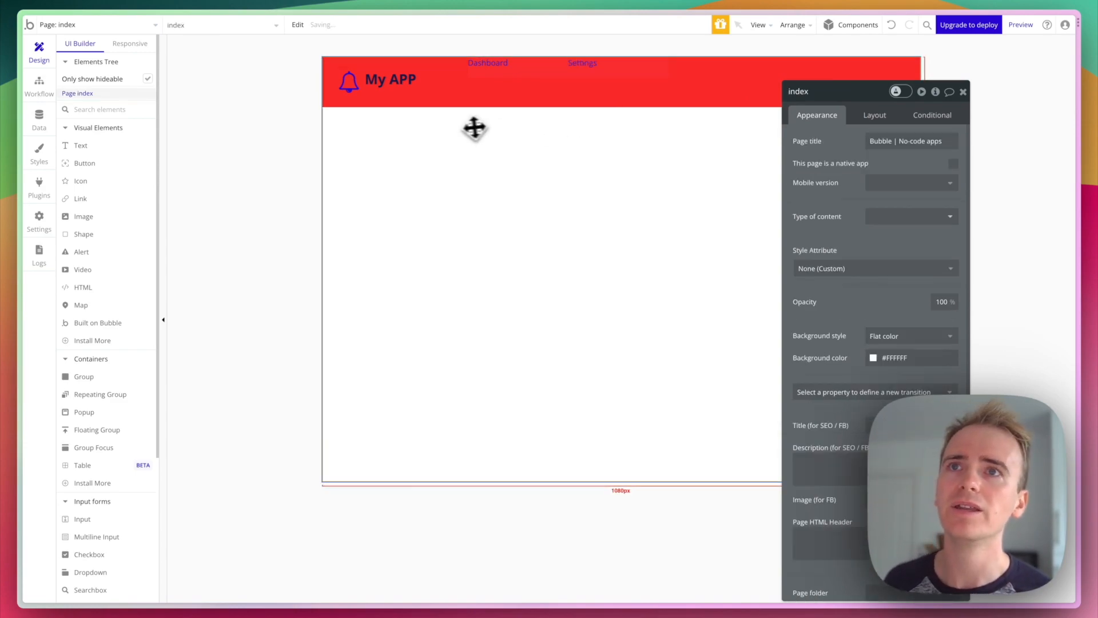
left_click_drag(801, 91, 799, 172)
left_click(519, 67)
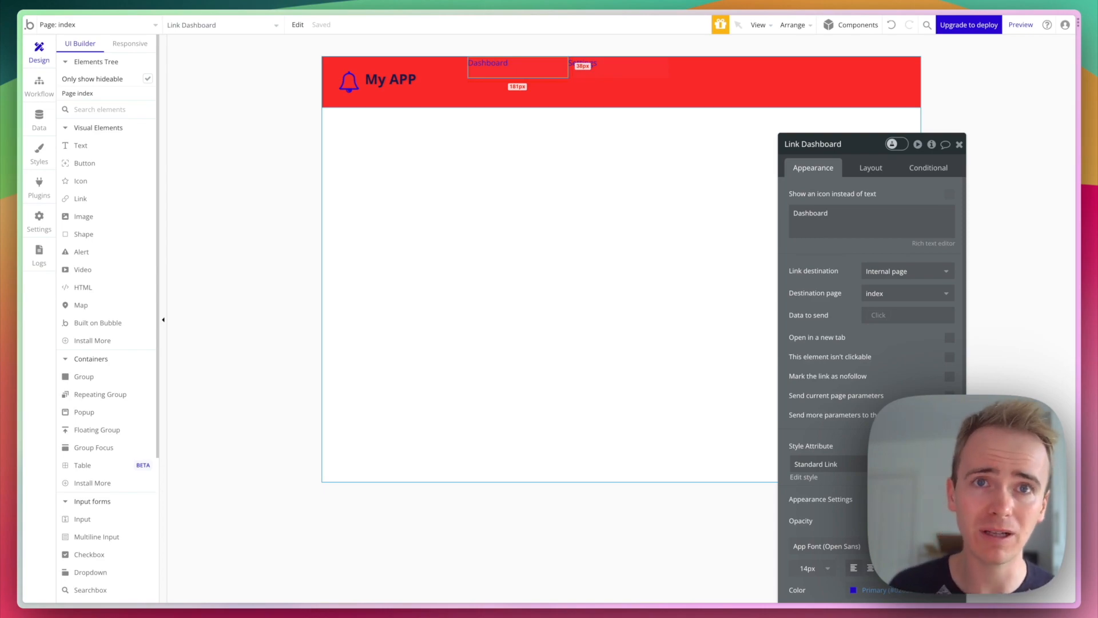
left_click(375, 86)
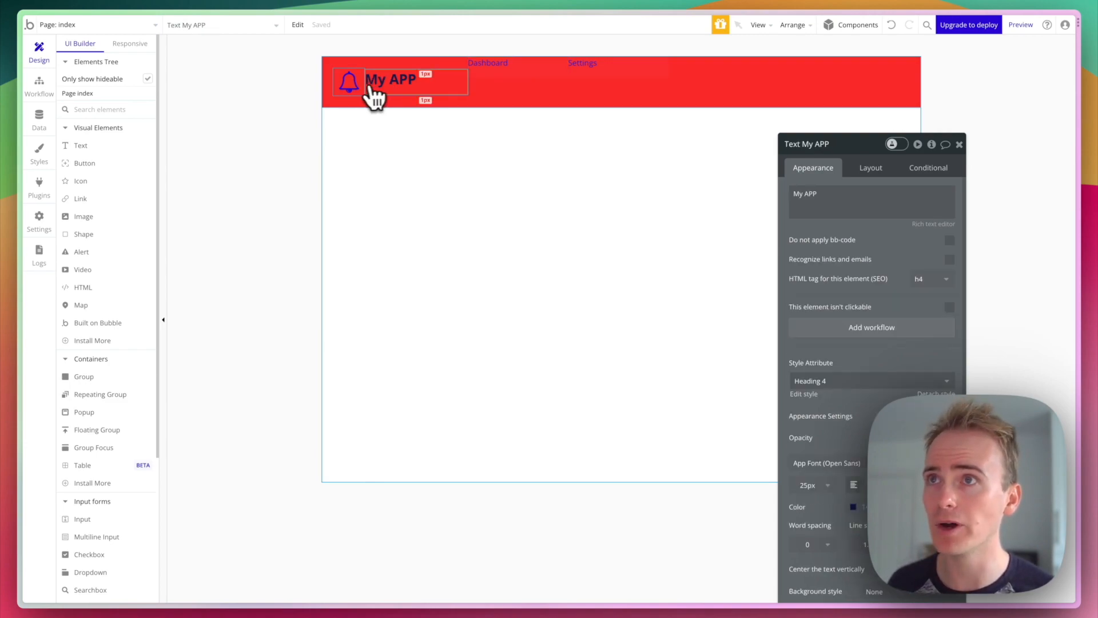
- Group the bell icon and My APP title into a Row container, Group B
left_click(356, 85, "shift")
right_click(353, 86)
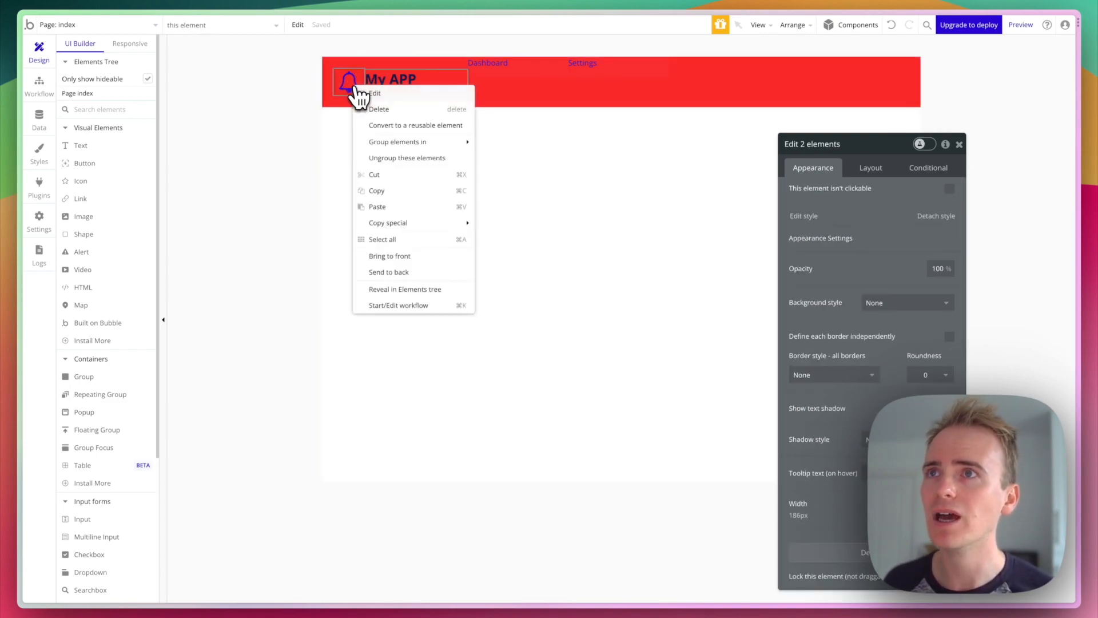
mouse_move(420, 142)
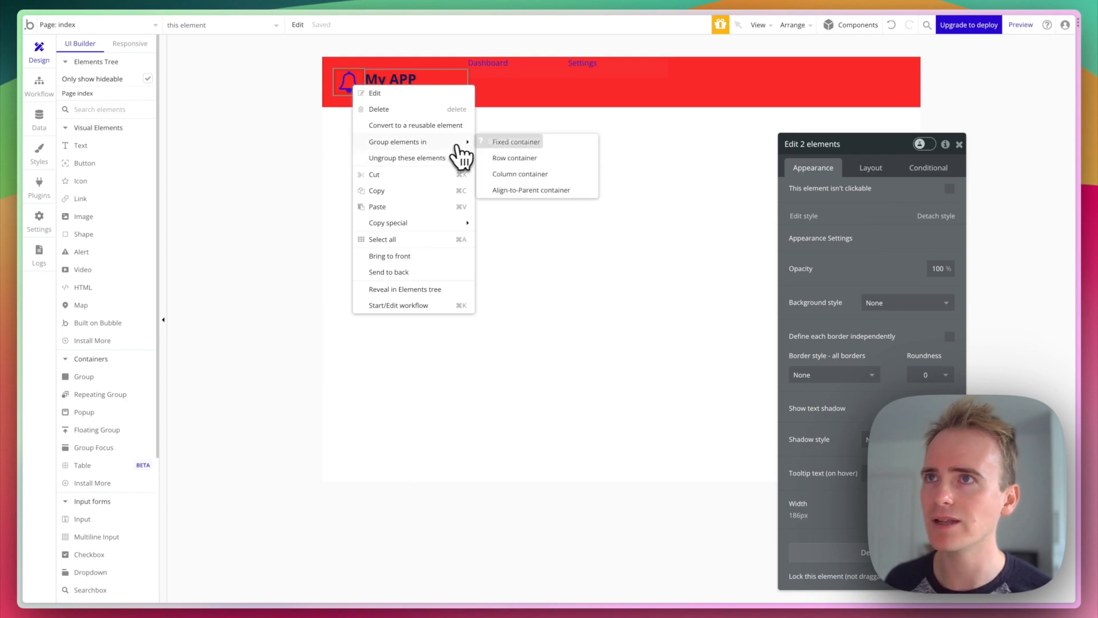
left_click(515, 158)
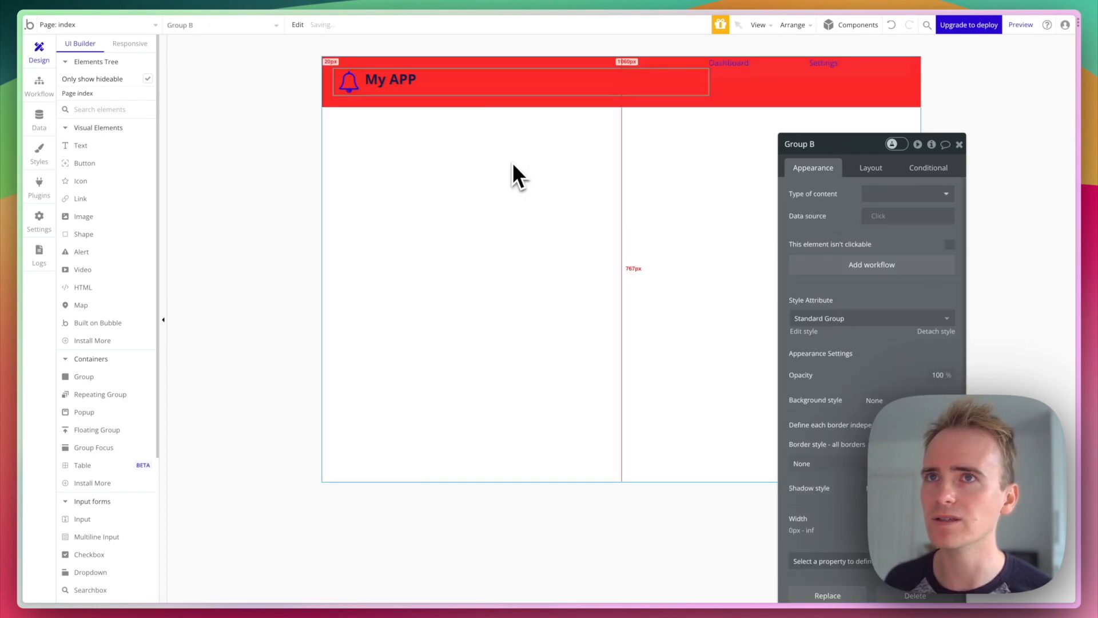
- Group the Dashboard and Settings links into a Row container, Group C
left_click(754, 72)
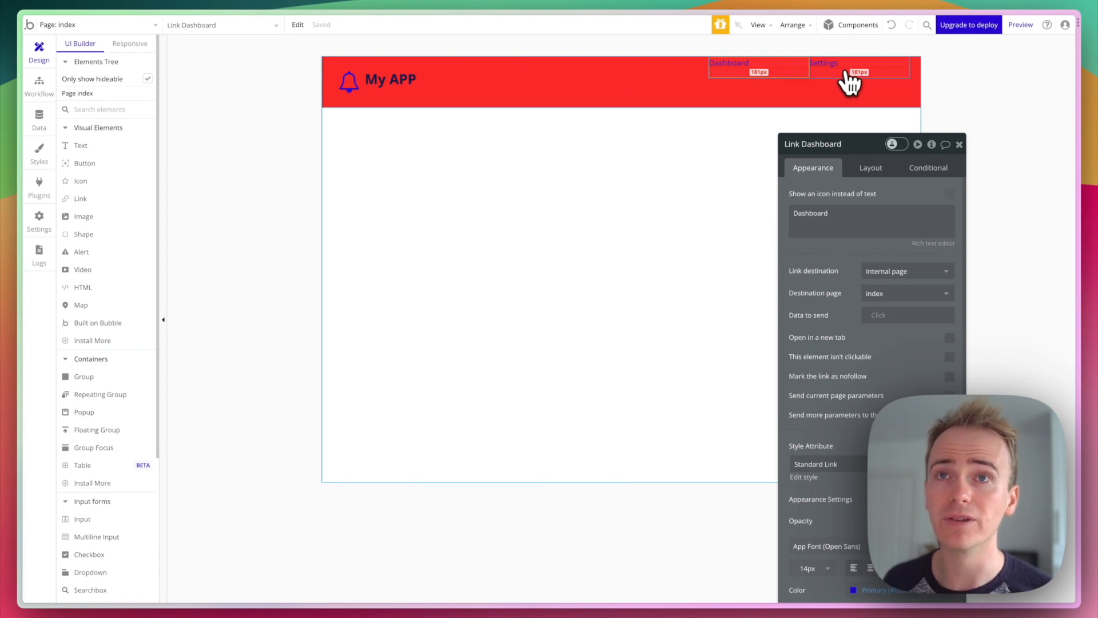
left_click(839, 70, "shift")
right_click(841, 71)
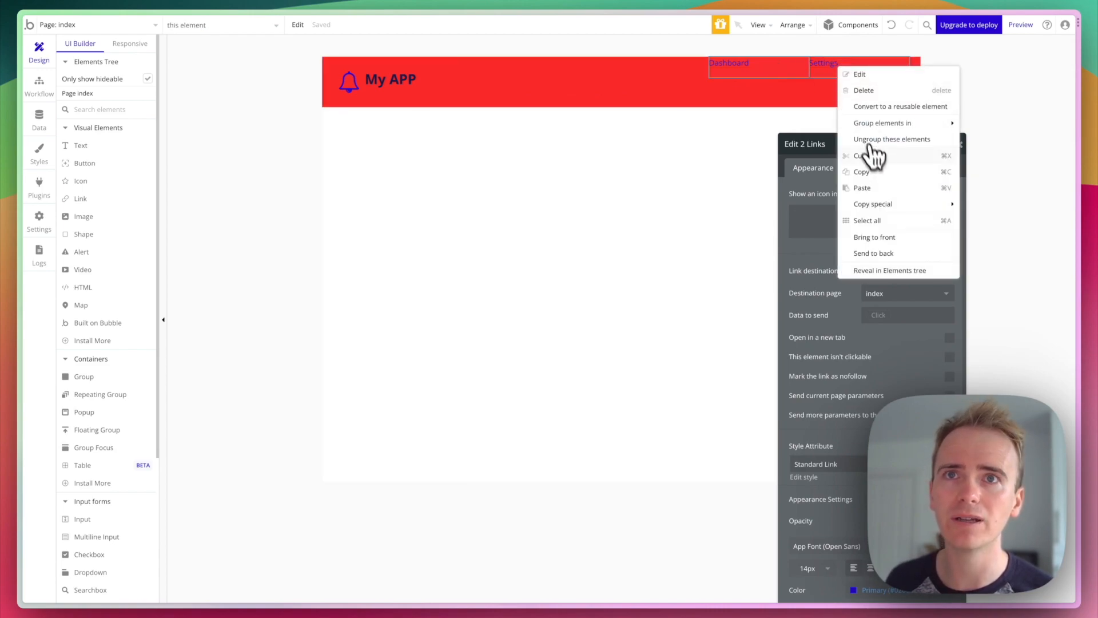
mouse_move(892, 127)
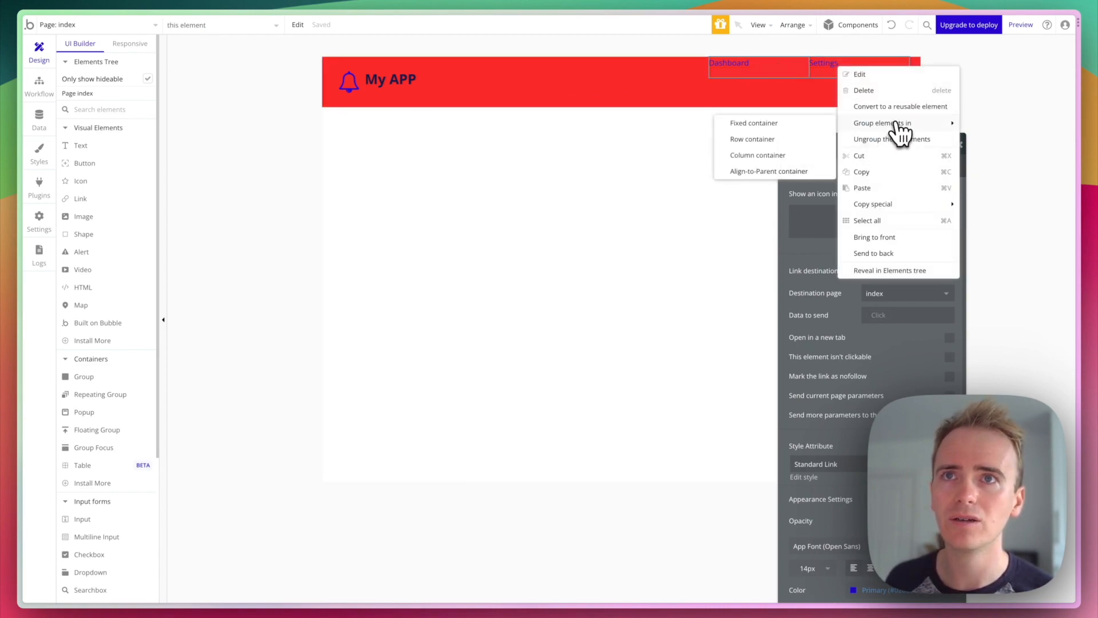
left_click(766, 142)
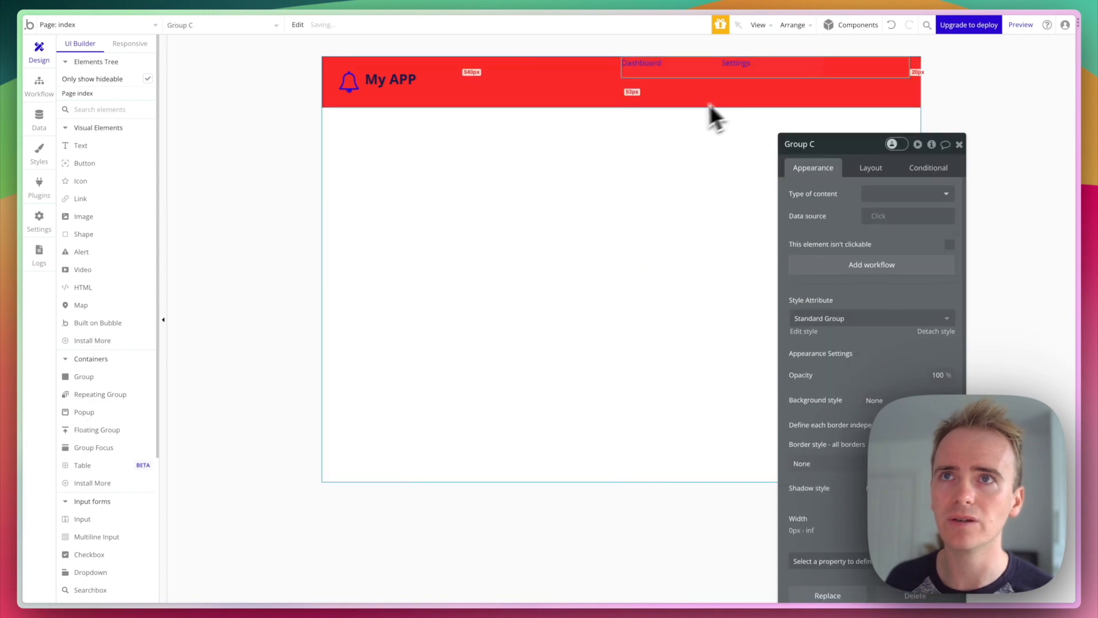
- Tick Fit width to content for Group C and Group B
left_click(872, 169)
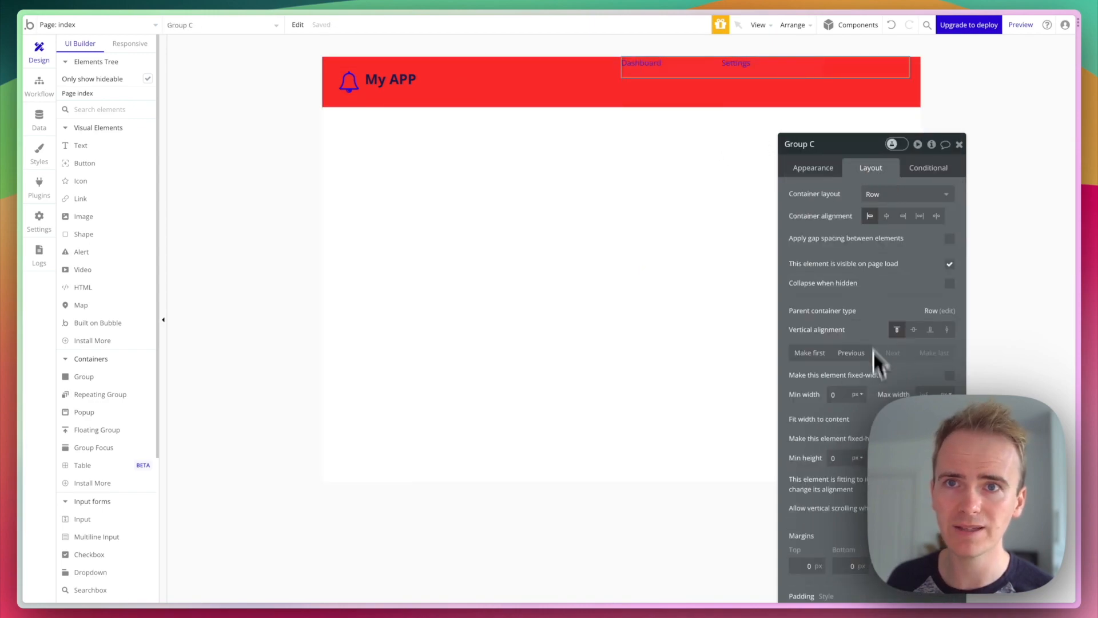
left_click(949, 420)
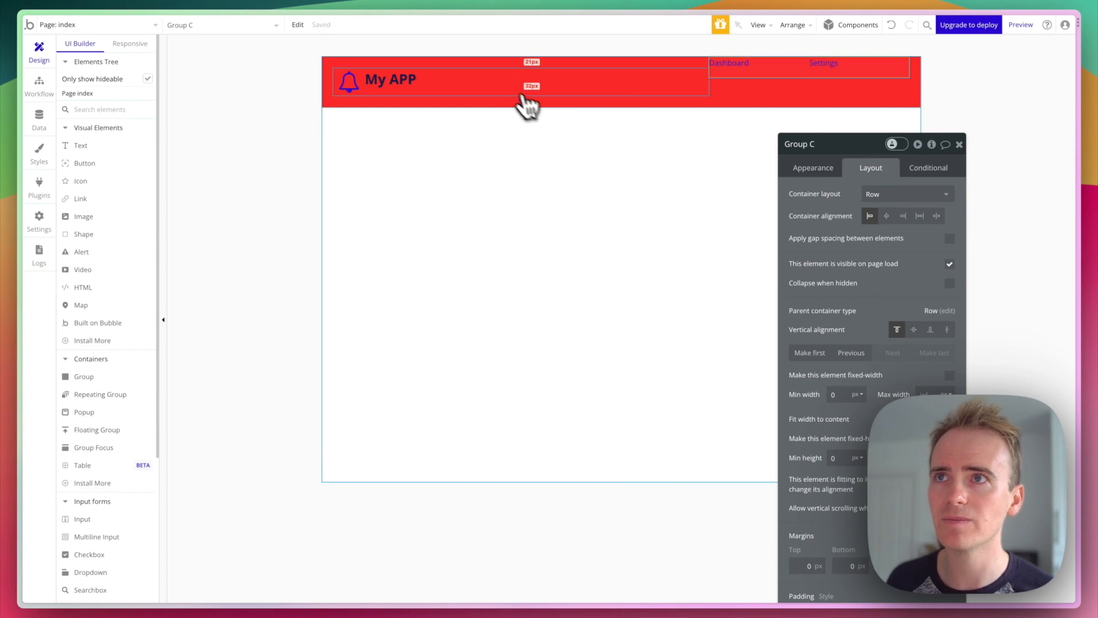
left_click(510, 91)
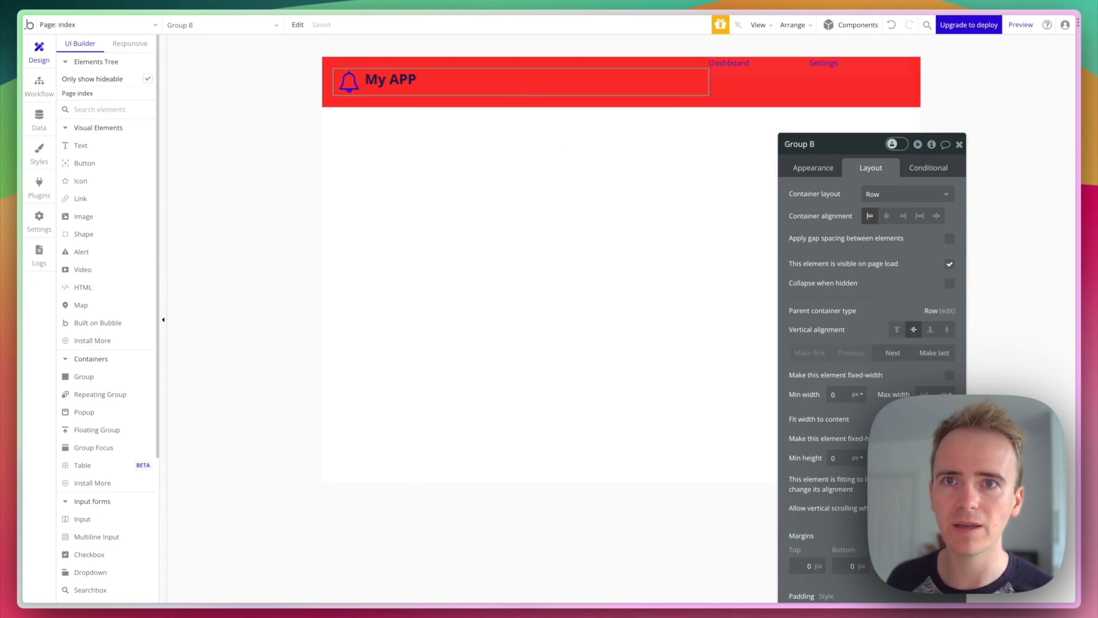
left_click(950, 419)
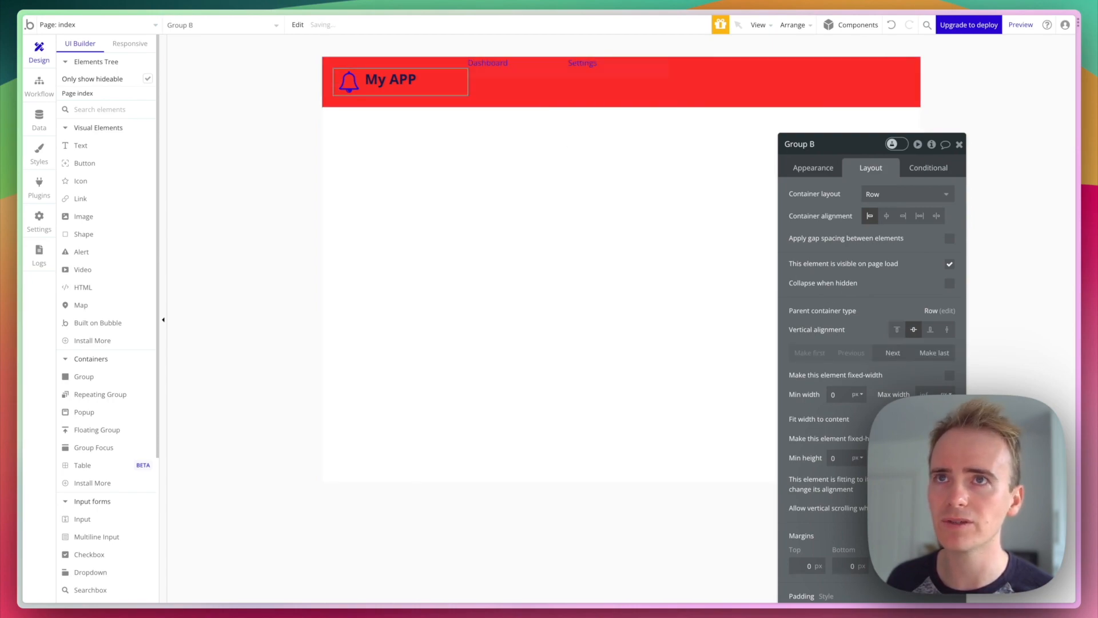
- Set Group A's container alignment to space-between and check the result in Preview
left_click(657, 96)
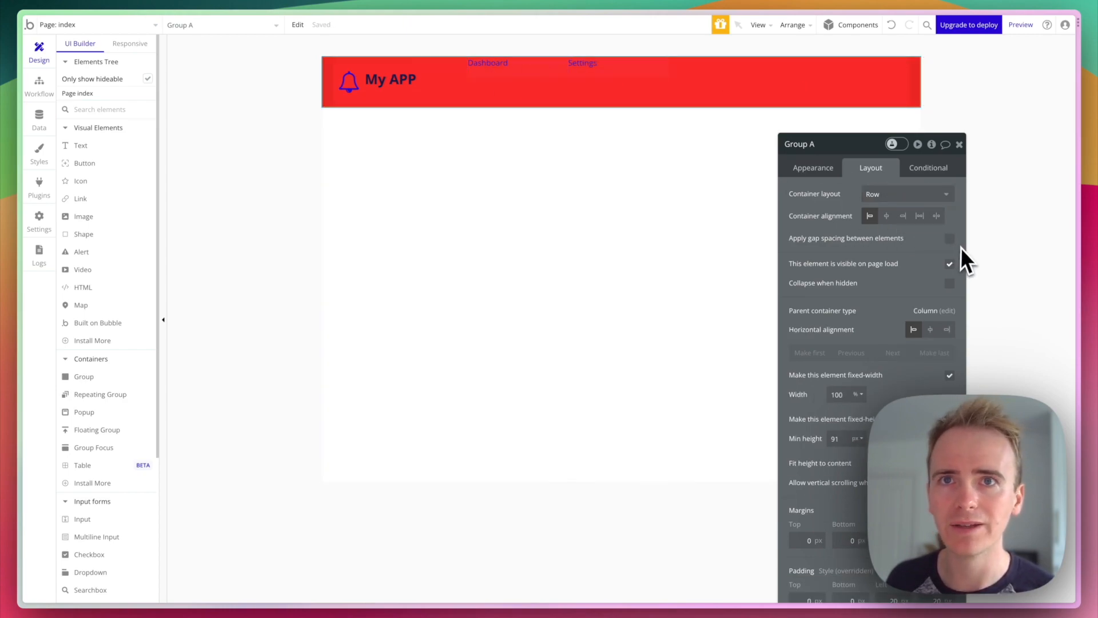
left_click(936, 217)
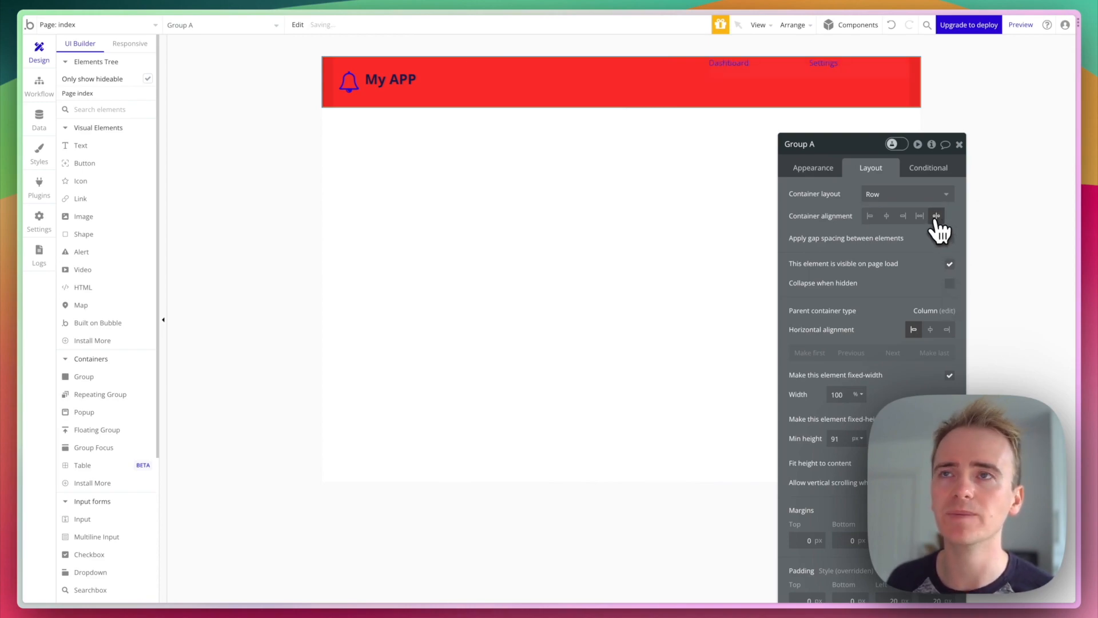
left_click(1023, 27)
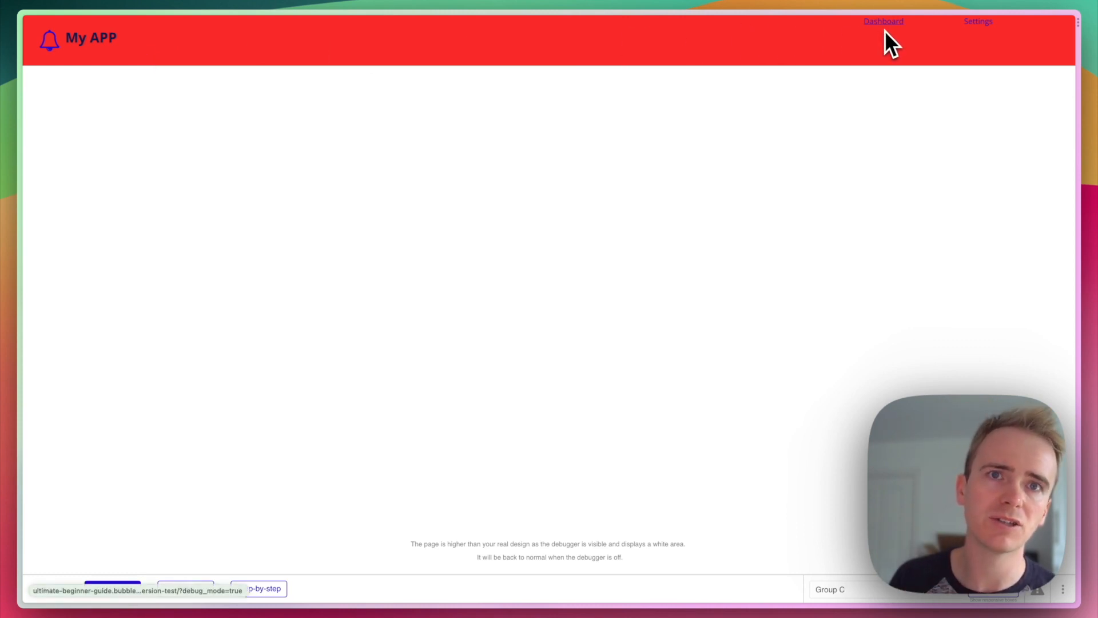
key("ctrl+Tab")
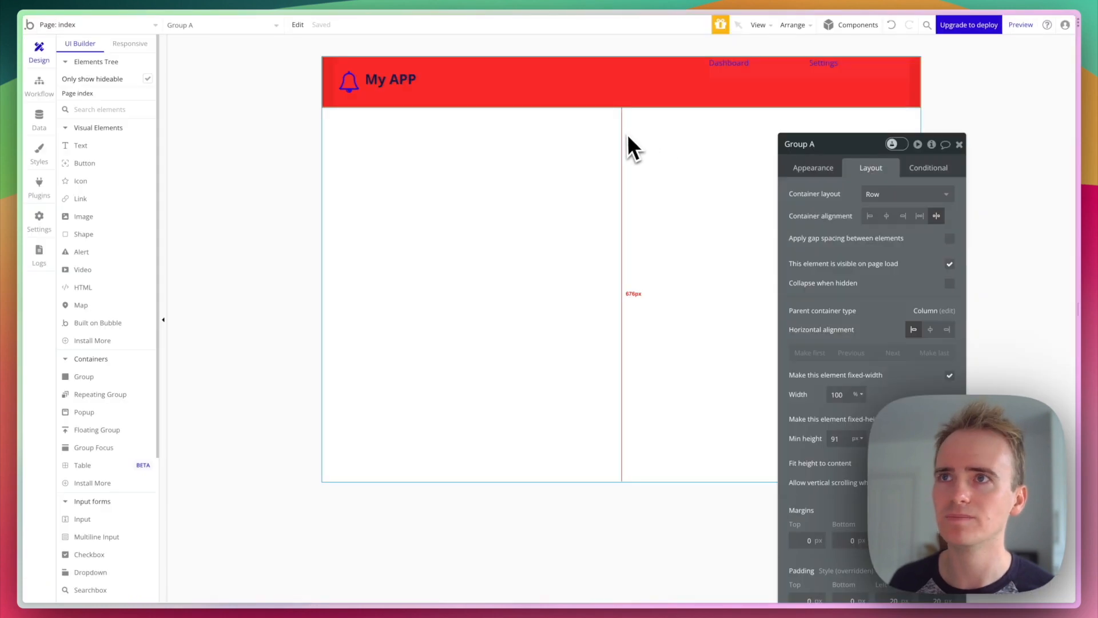
- Draw Group D below the header with Row layout and 100% width
left_click(83, 376)
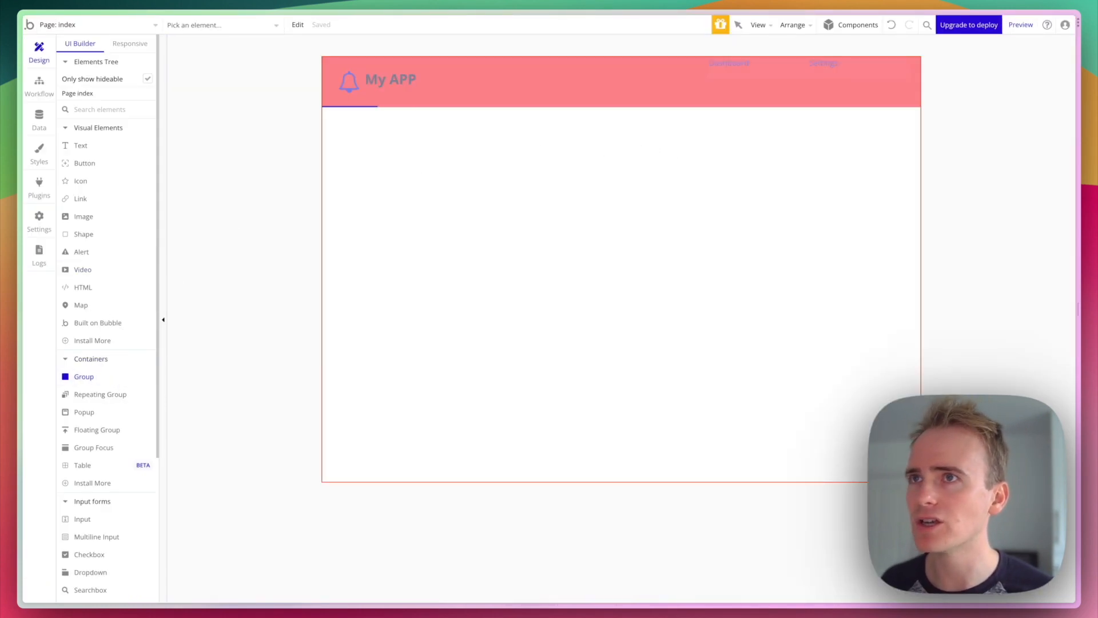
left_click_drag(362, 155, 775, 432)
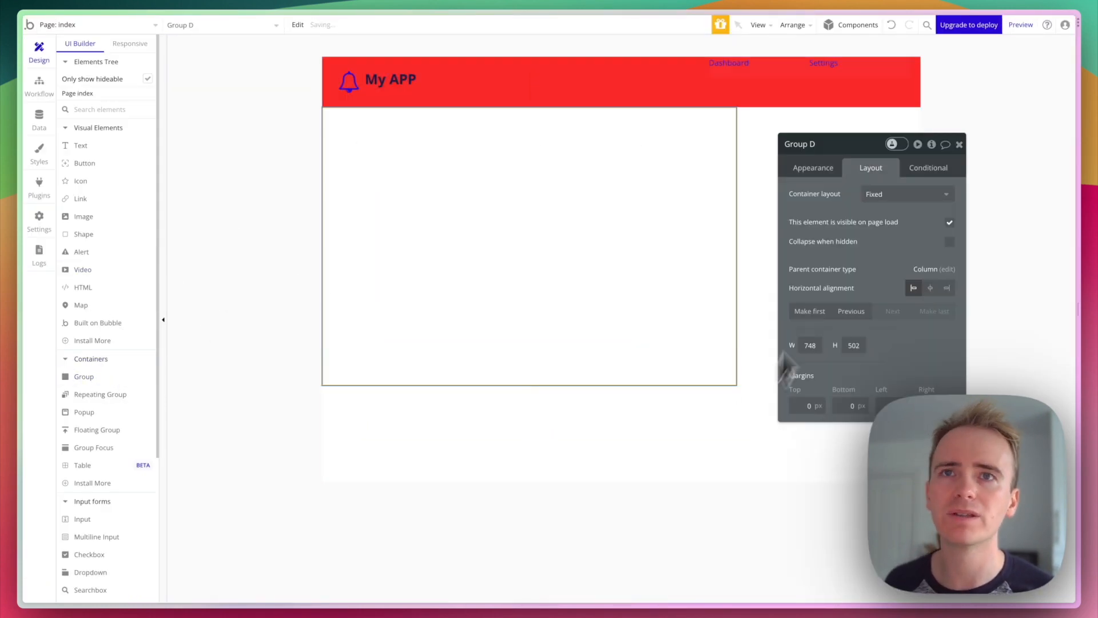
left_click(898, 201)
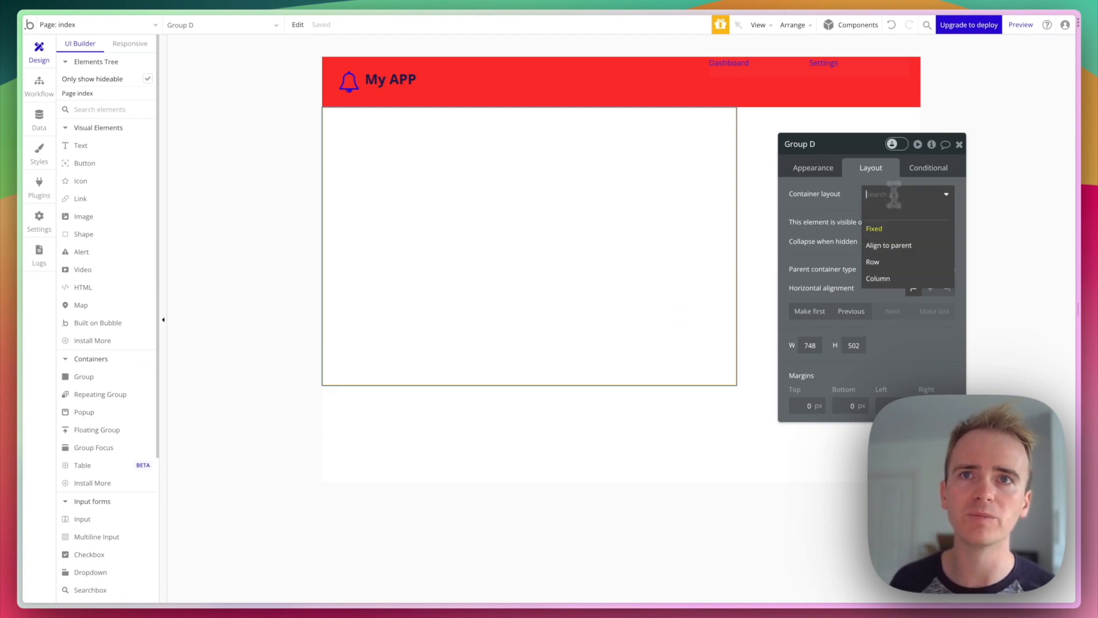
left_click(894, 264)
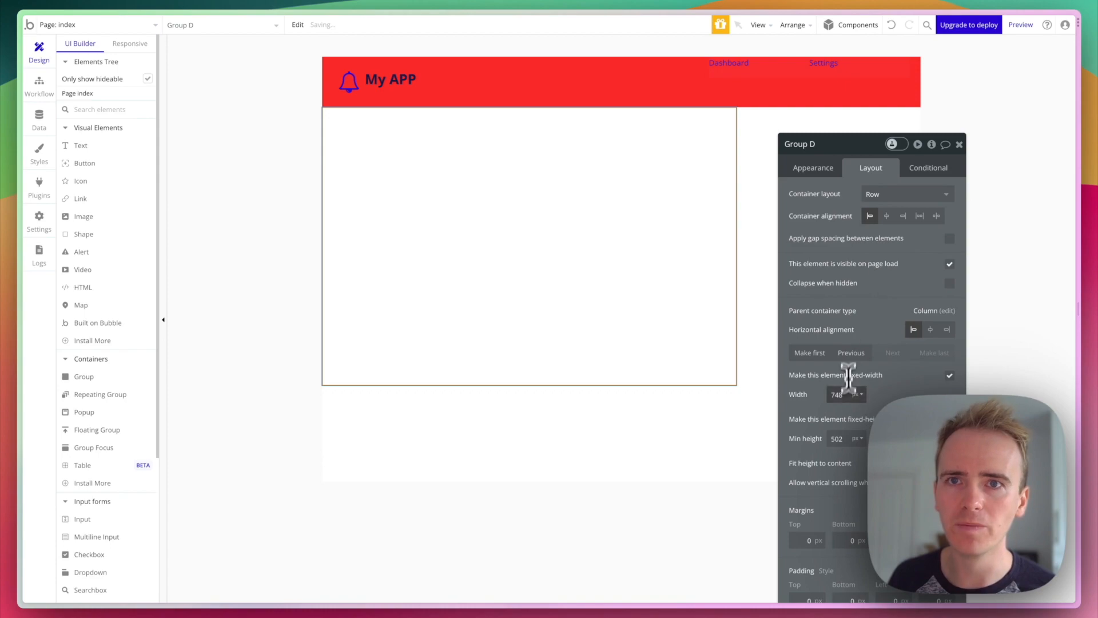
double_click(844, 395)
type("100")
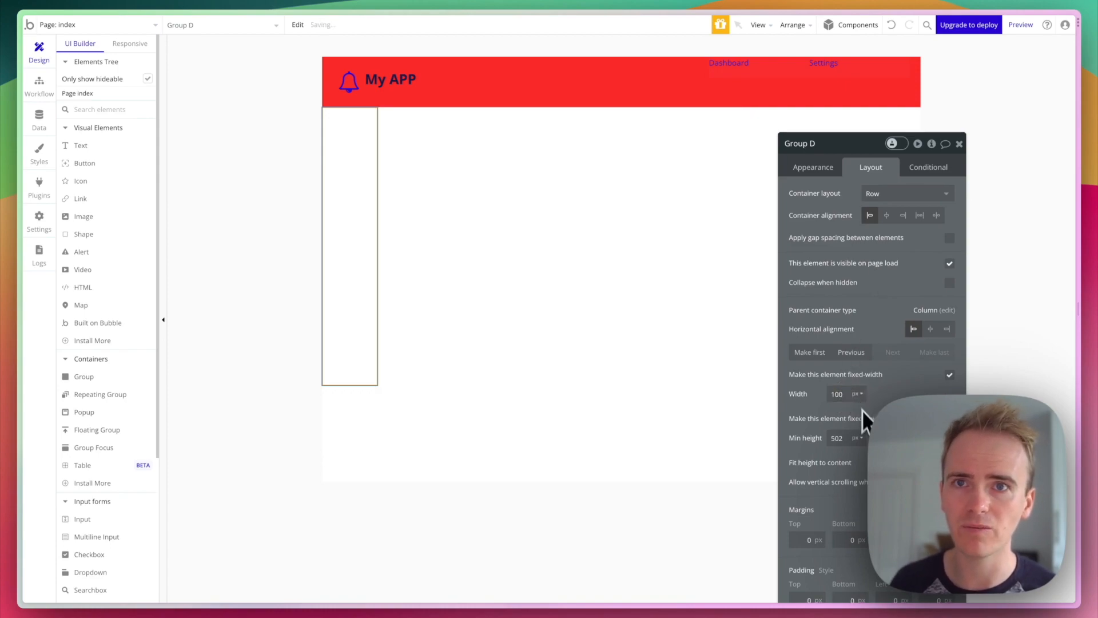
left_click(857, 394)
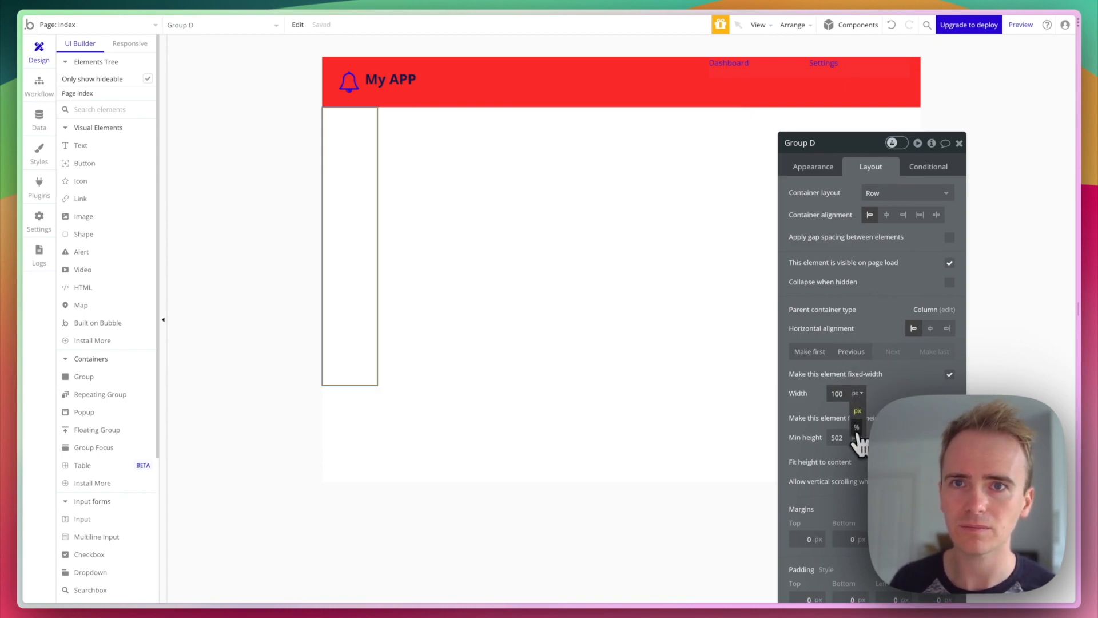
left_click(857, 430)
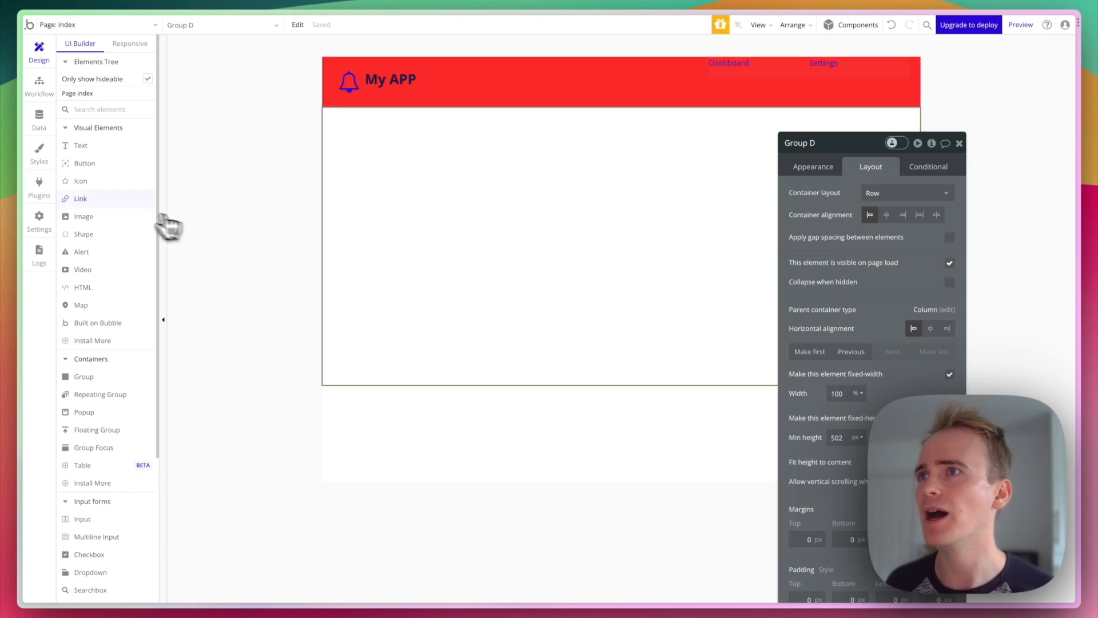
- Draw Group E at the left with Column layout and copy-paste it as Group F
left_click(106, 376)
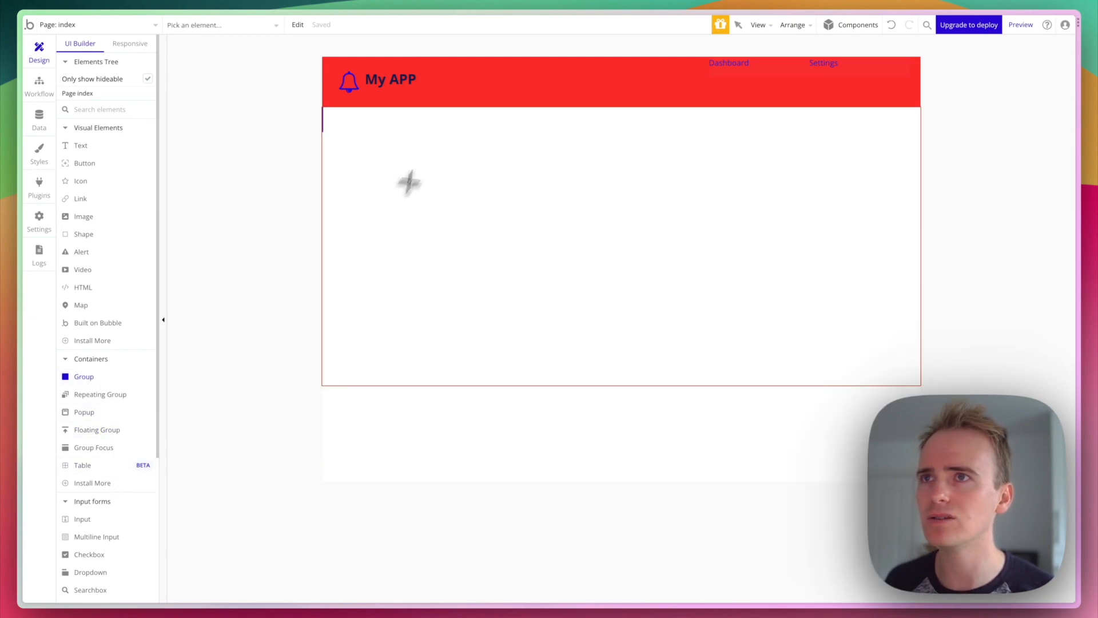
left_click_drag(418, 129, 556, 336)
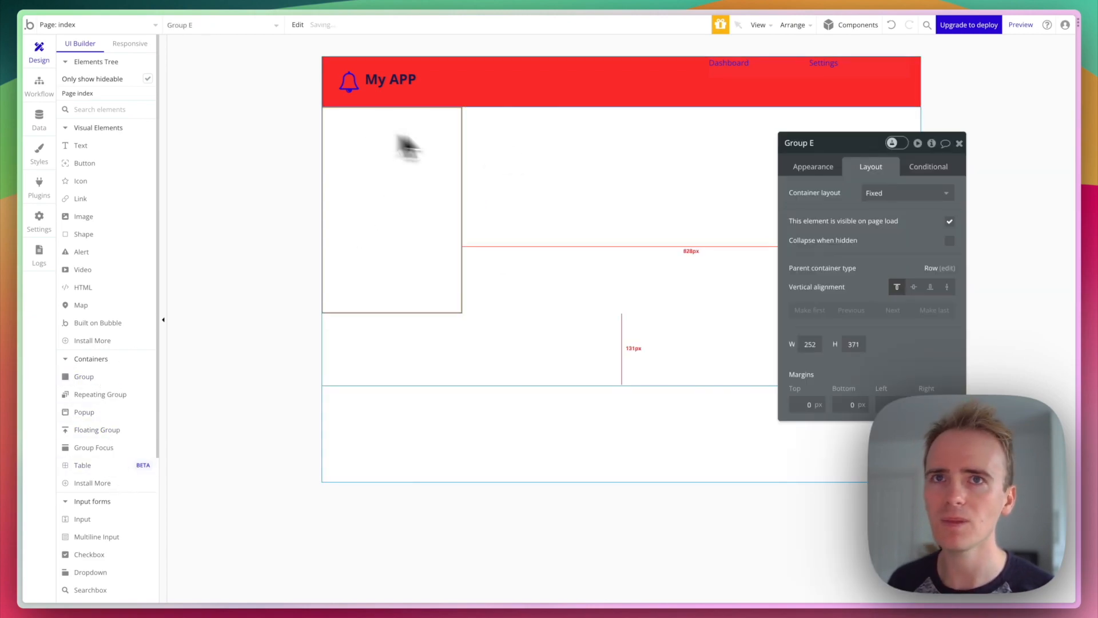
left_click(920, 191)
left_click(894, 278)
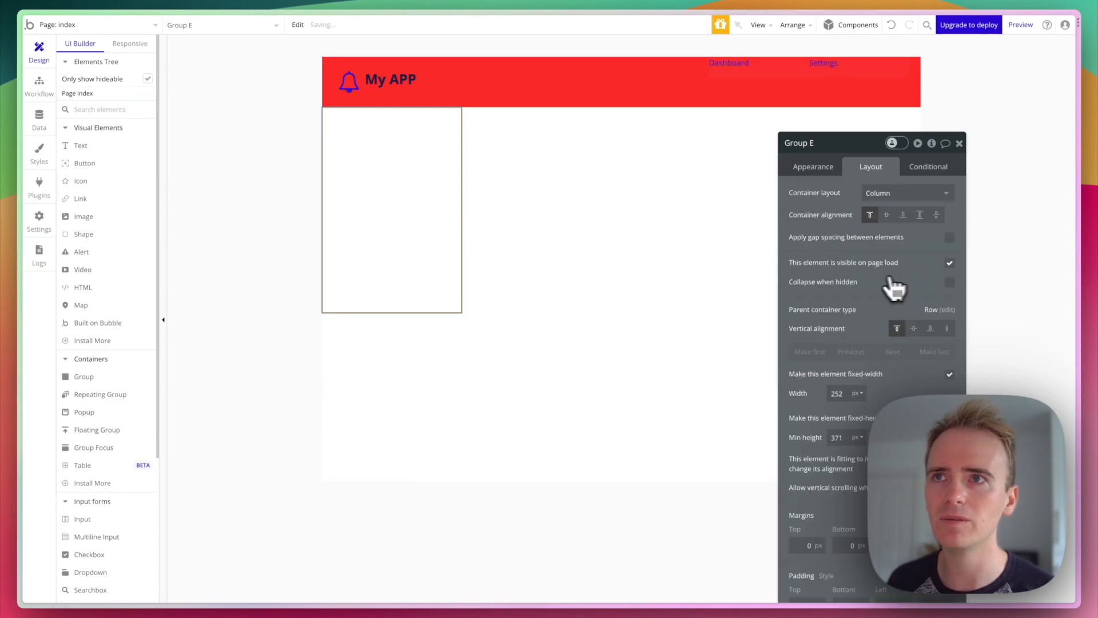
key("ctrl+c")
key("ctrl+v")
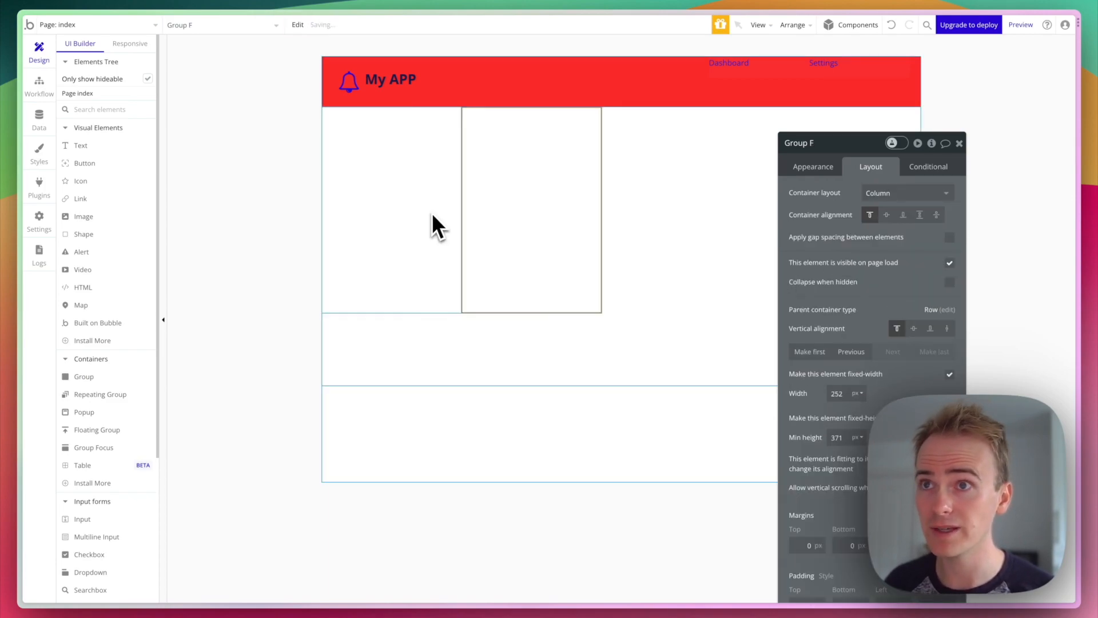
- Uncheck fixed width on Groups E and F and set each width value to 100
left_click(419, 209)
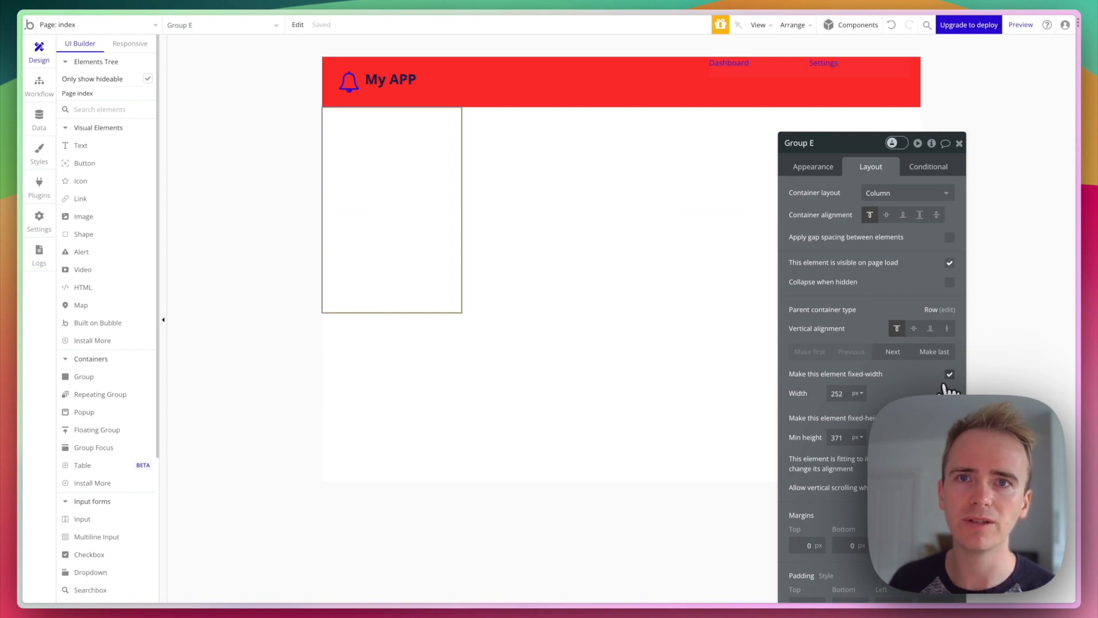
left_click(950, 375)
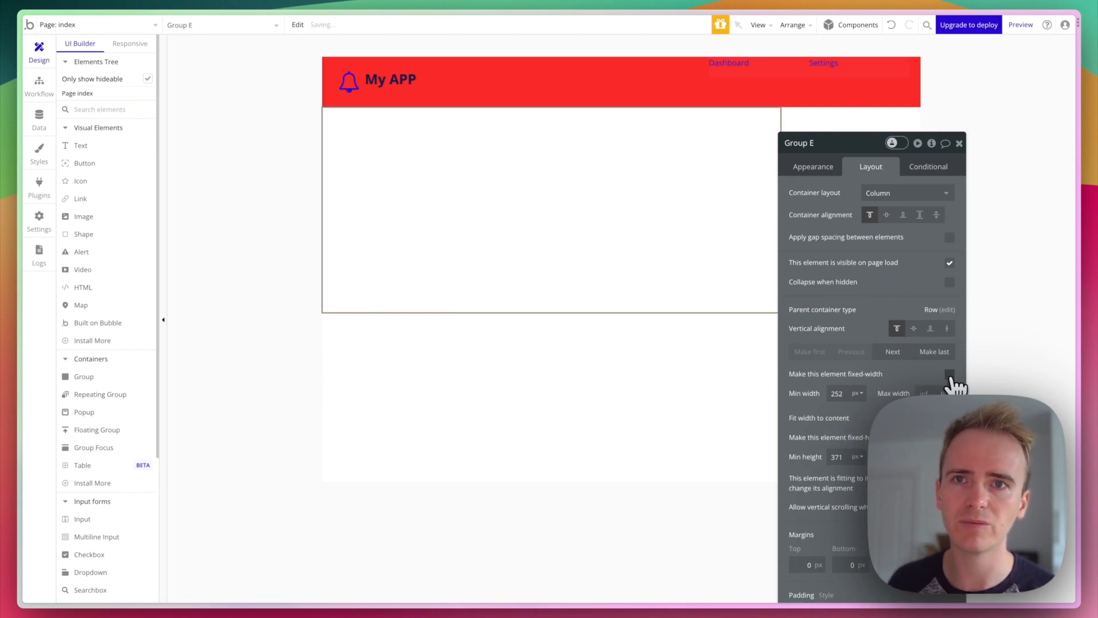
double_click(839, 394)
type("100")
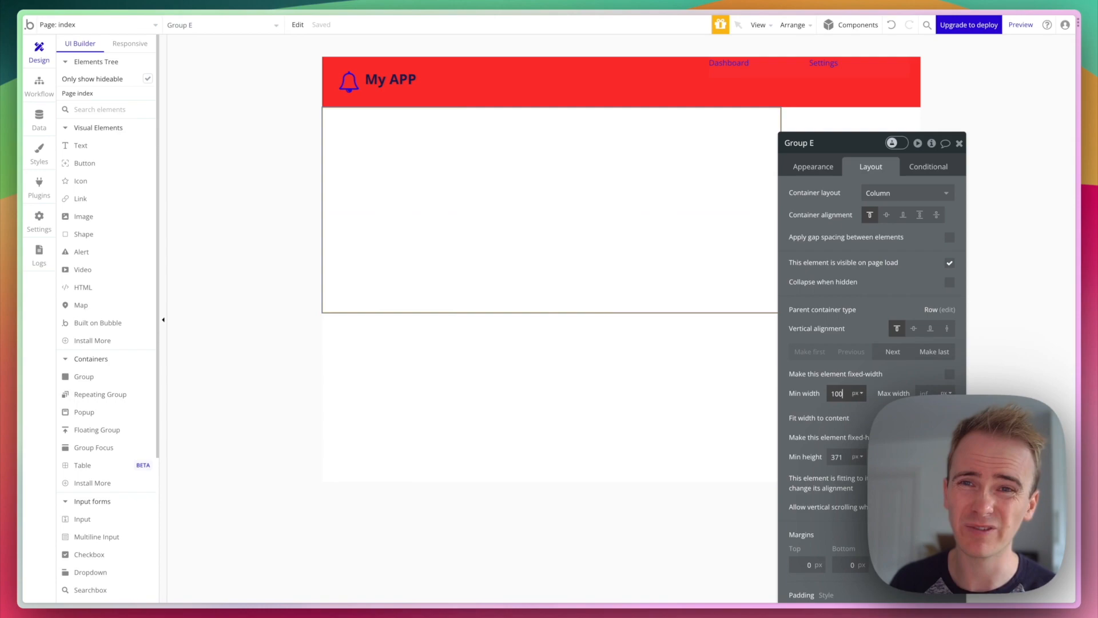
left_click(824, 125)
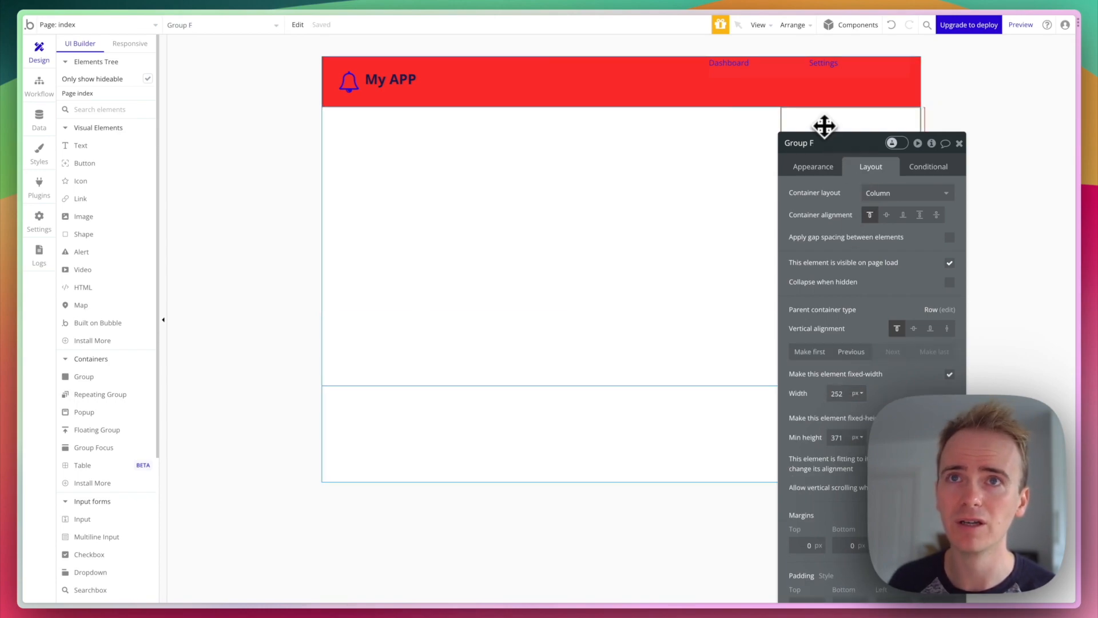
double_click(836, 394)
type("100")
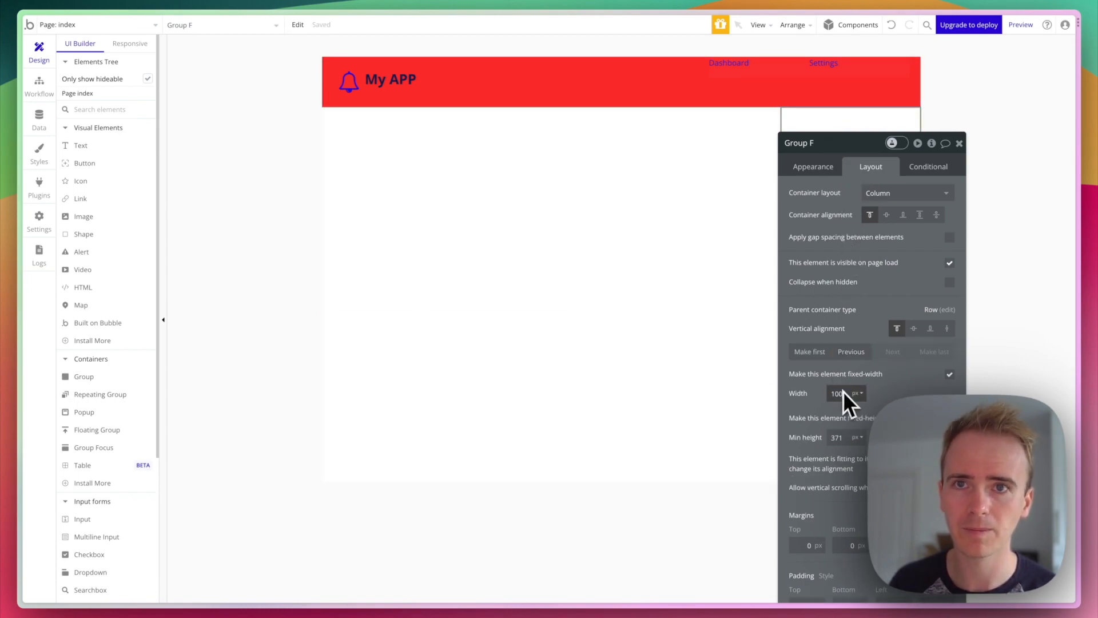
left_click(950, 375)
left_click(562, 223)
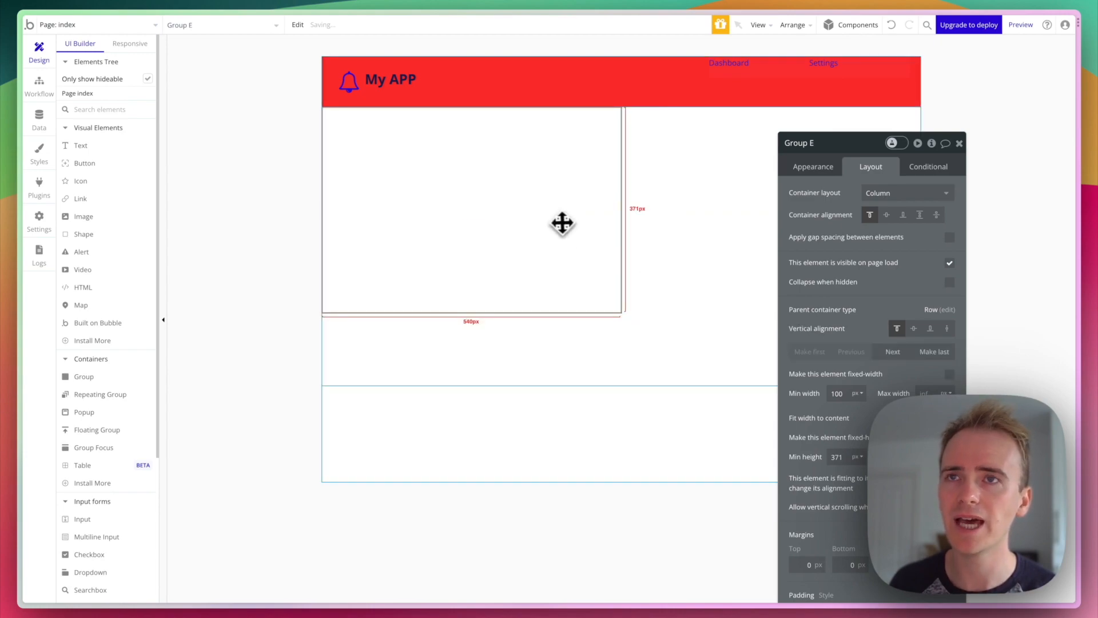
left_click(682, 227)
left_click(572, 231)
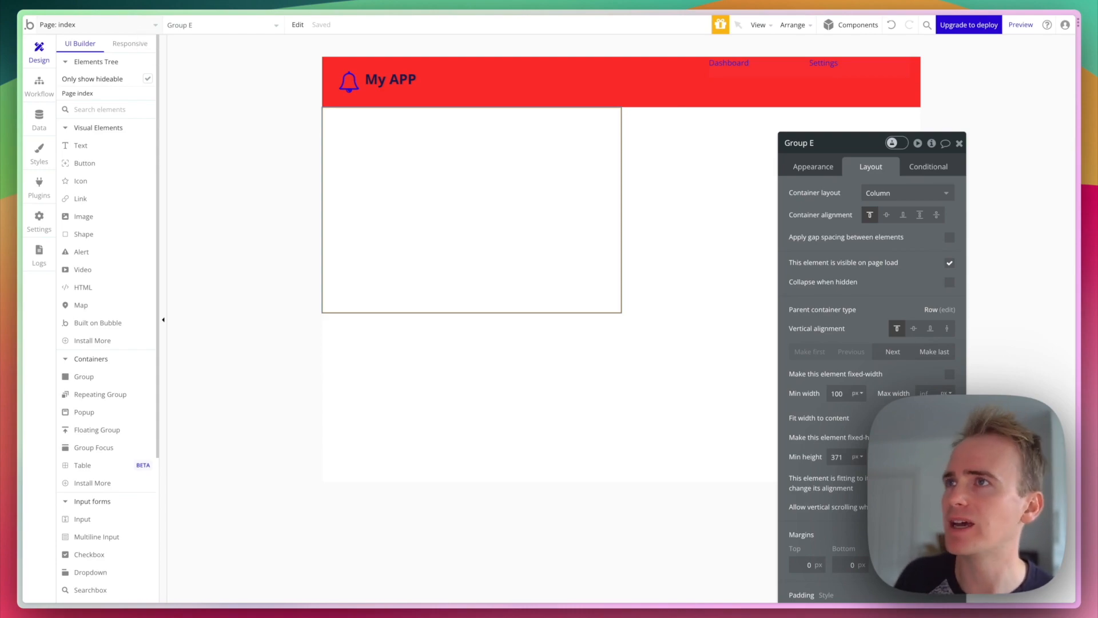
left_click(137, 25)
- Create a new page named 'dashboard'
left_click(108, 93)
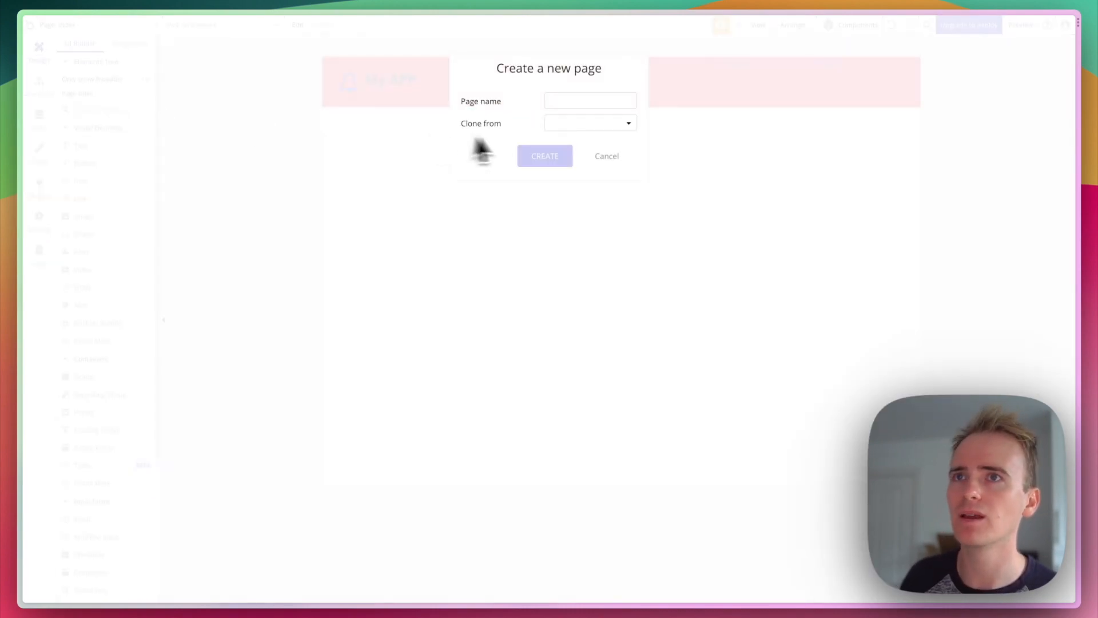
left_click(566, 102)
type("dashboar")
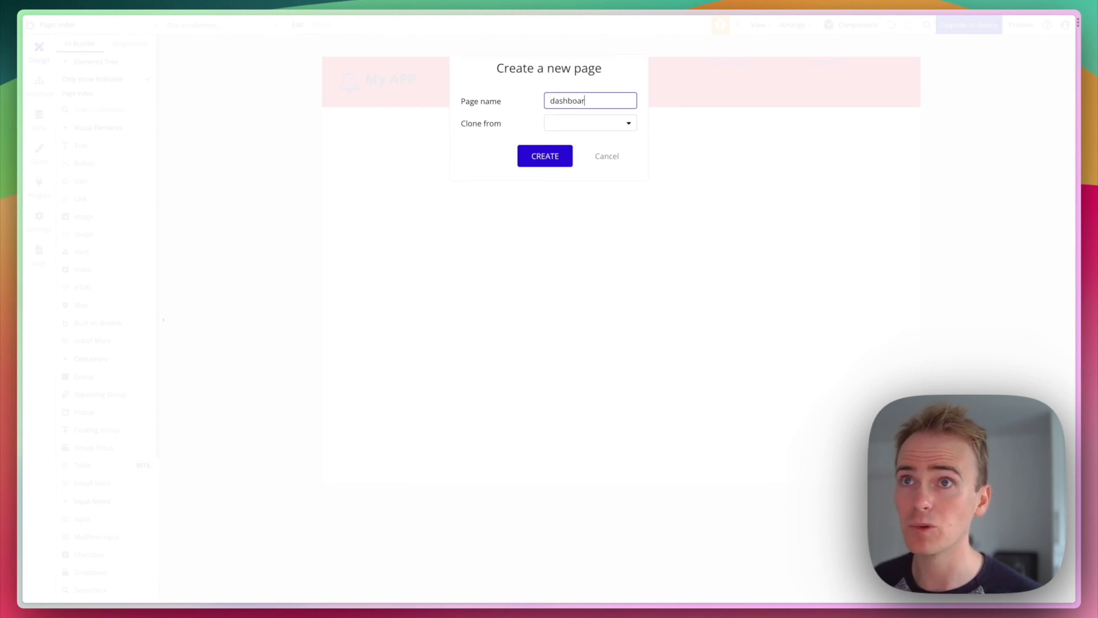
type("d")
left_click(557, 158)
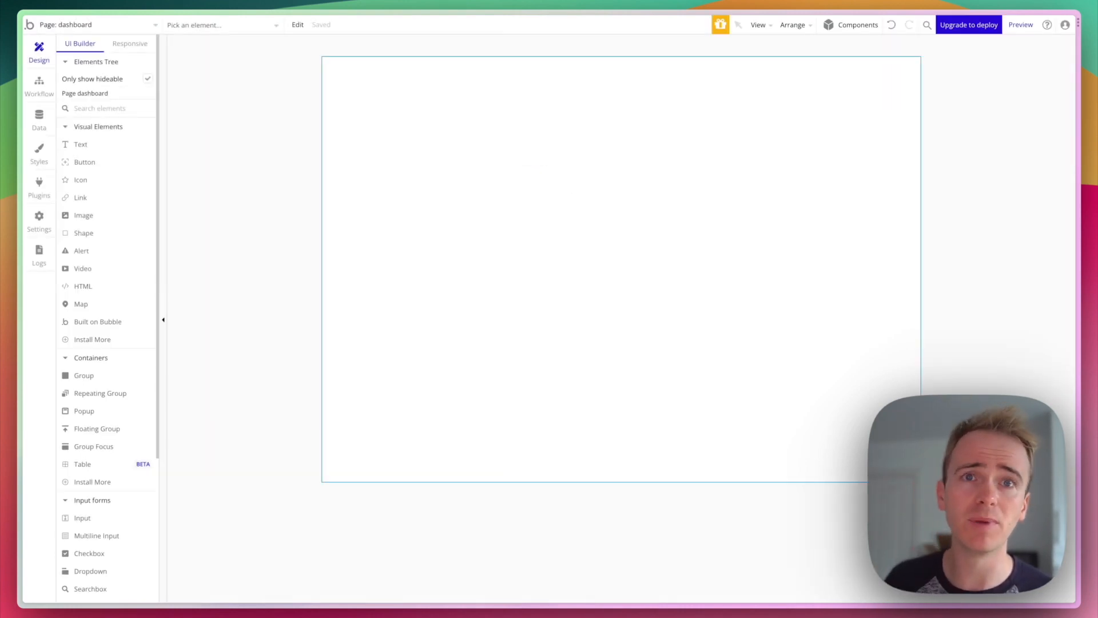
- Switch the editor back to the index page
left_click(102, 25)
left_click(81, 77)
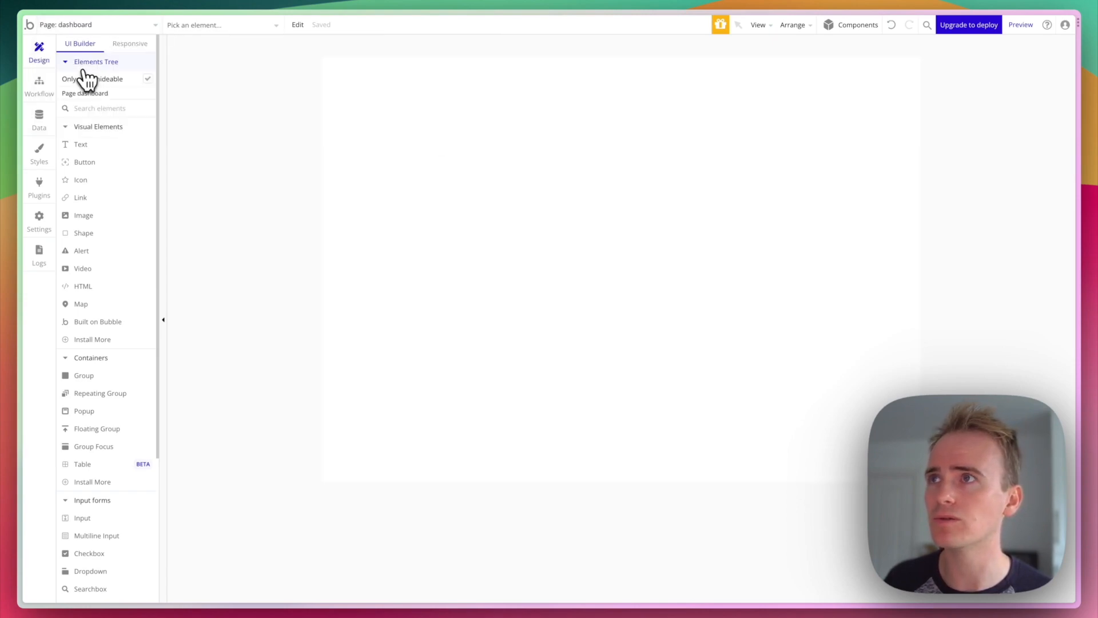
left_click(86, 26)
left_click(77, 61)
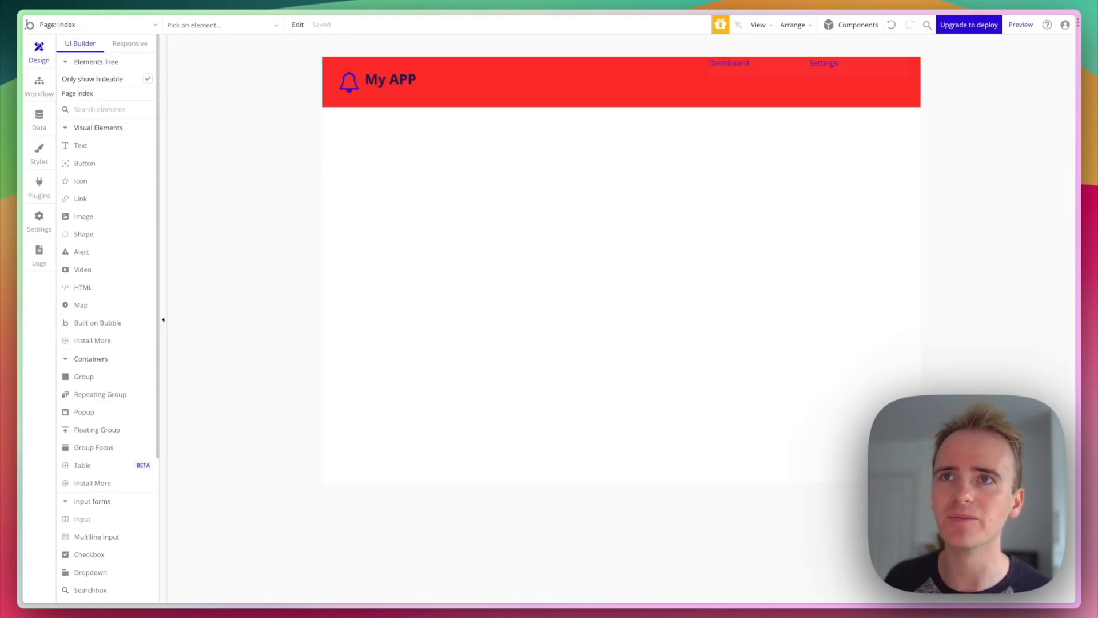
- Point the header's Dashboard link to the internal page 'dashboard' instead of index
double_click(724, 65)
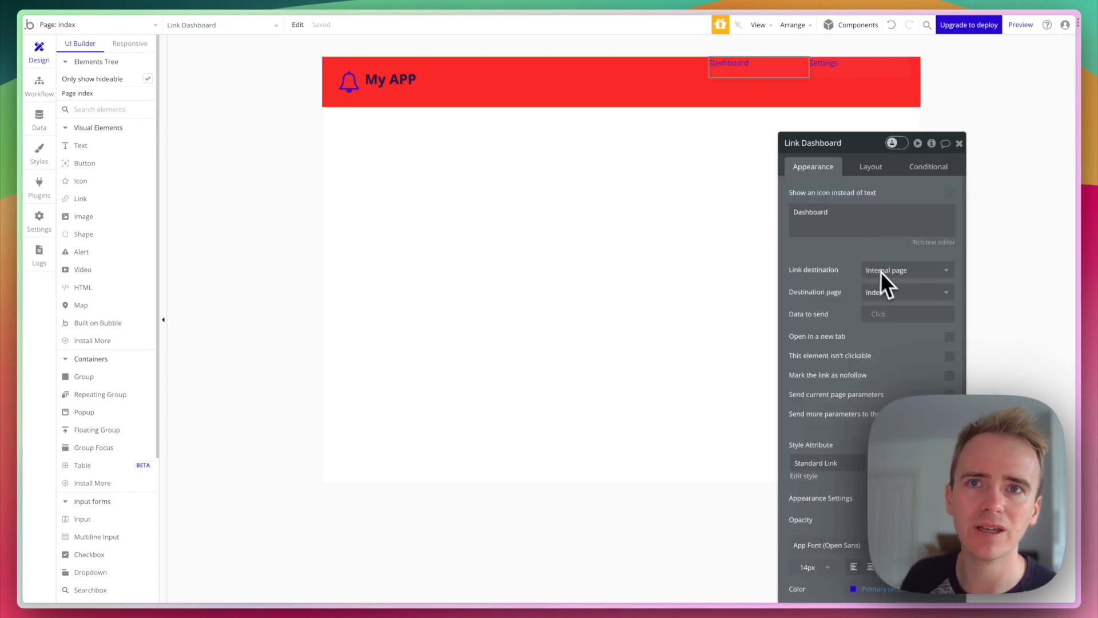
left_click(902, 276)
left_click(898, 305)
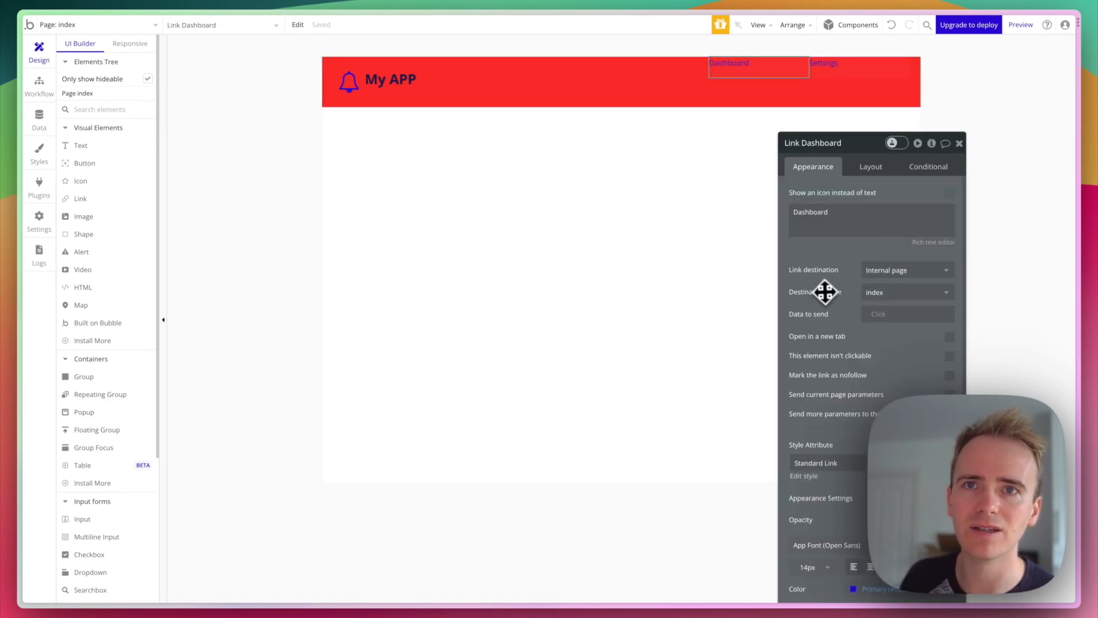
left_click(885, 294)
left_click(892, 343)
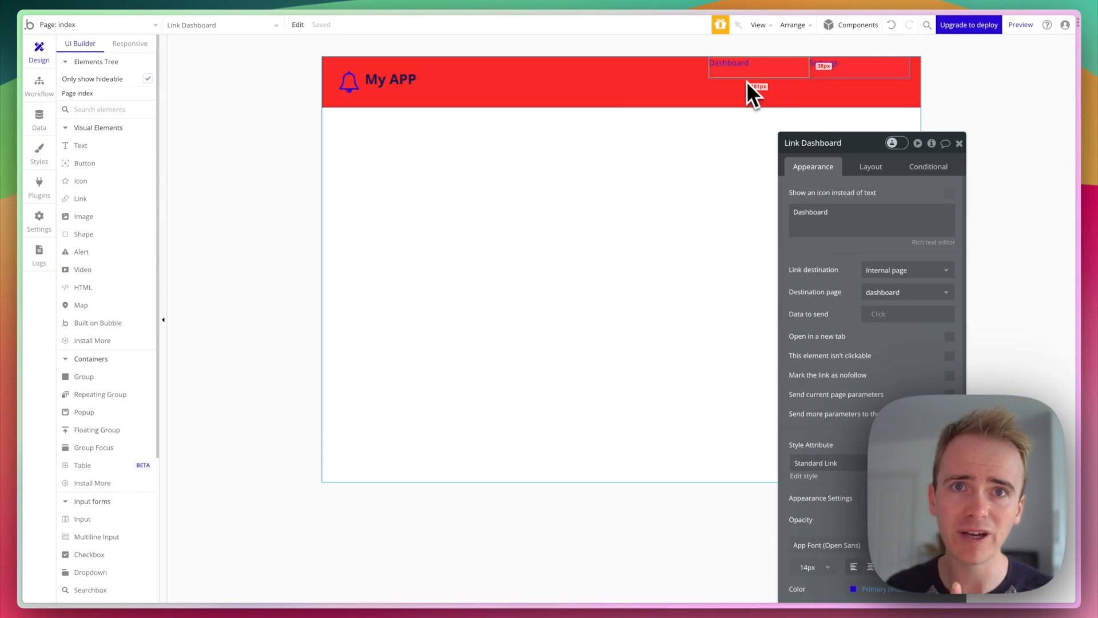
- Draw a new button, Button A, at the top-left of the left group and keep it selected
left_click(112, 166)
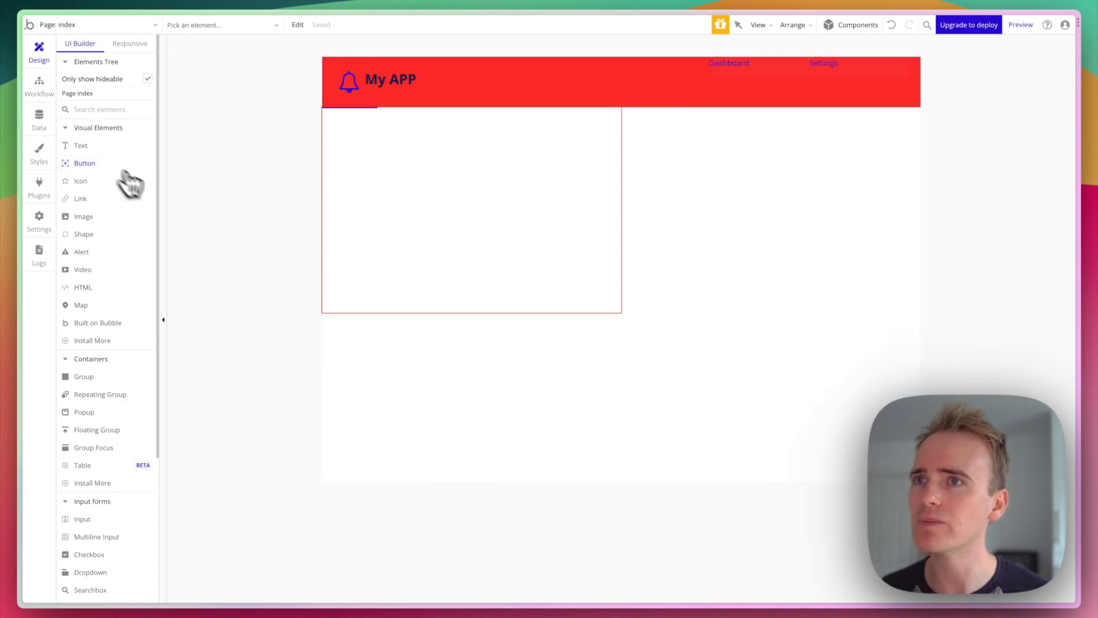
left_click_drag(400, 130, 565, 175)
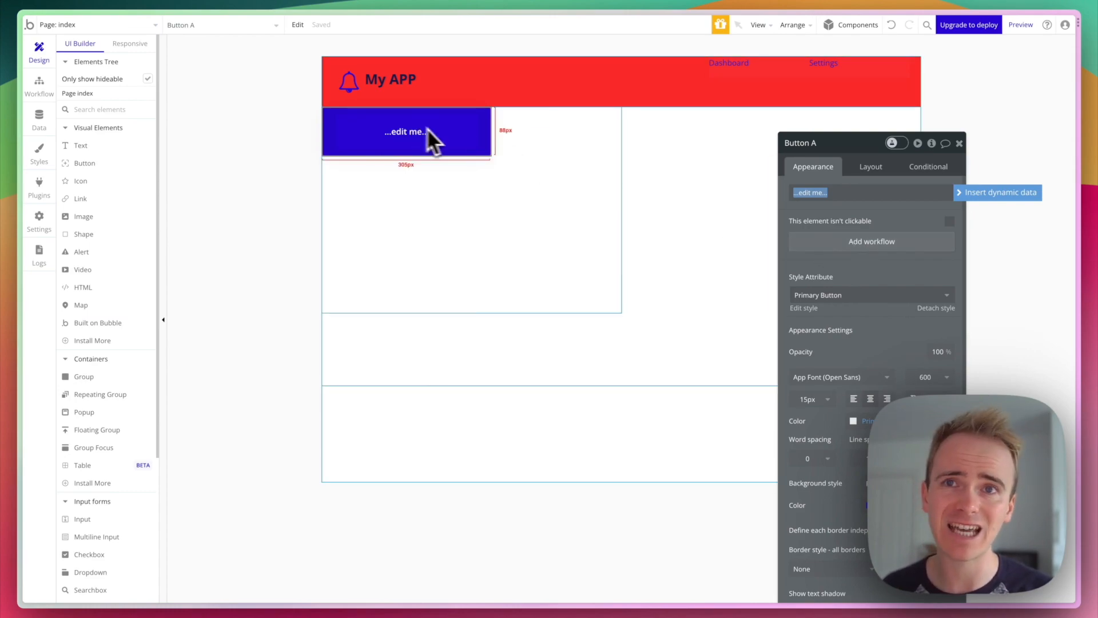
left_click(624, 223)
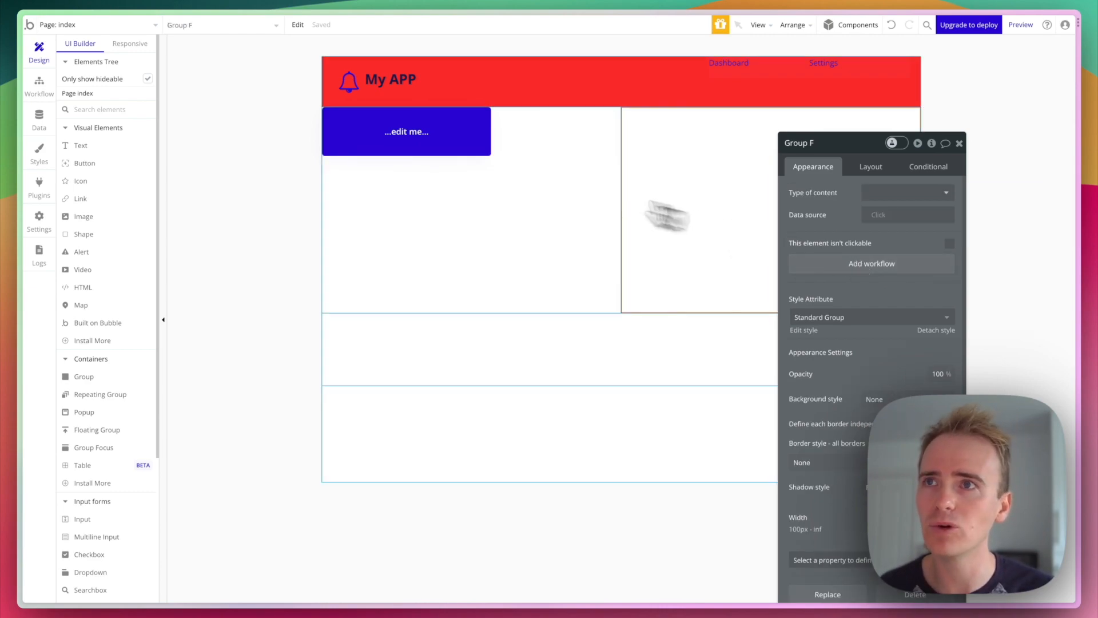
left_click(421, 130)
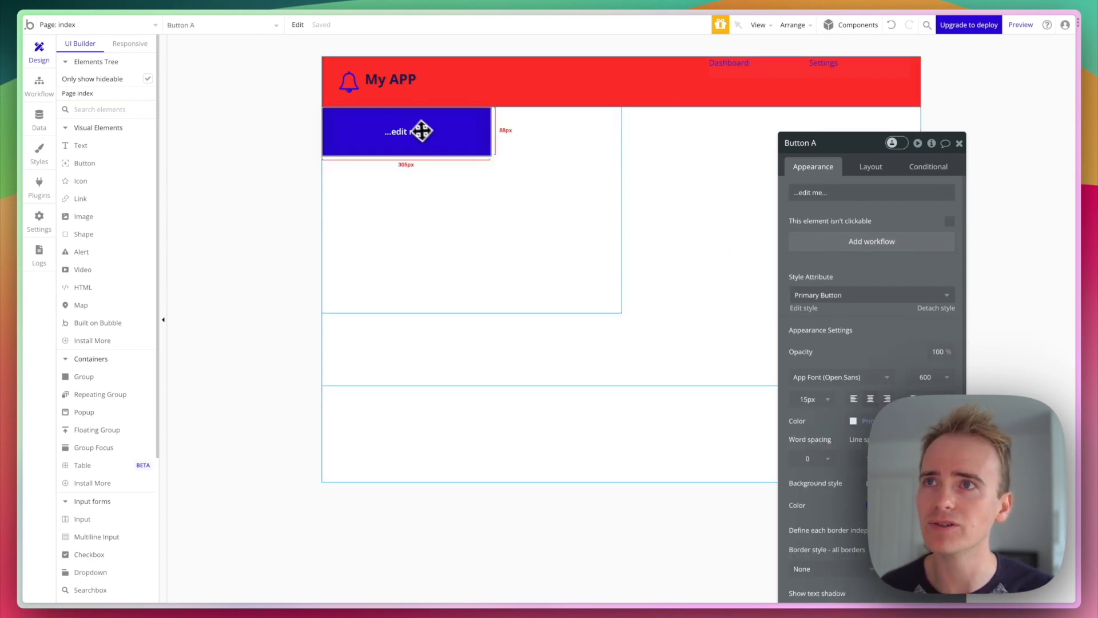
- Create the 'When Button A is clicked' workflow, trying then removing a go-to dashboard page action
left_click(884, 252)
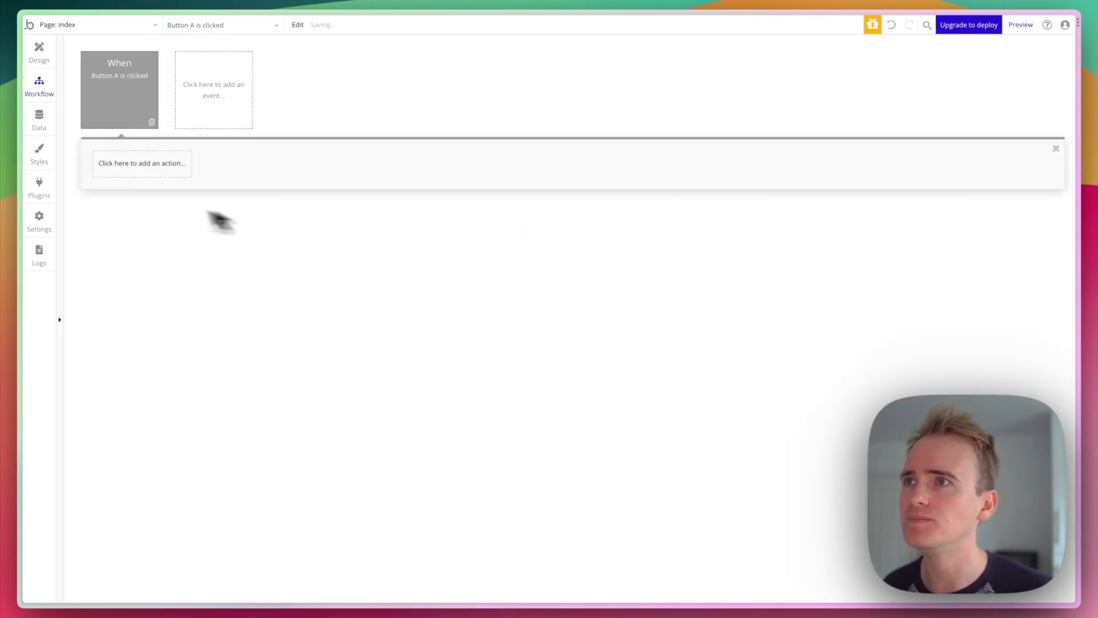
left_click(154, 169)
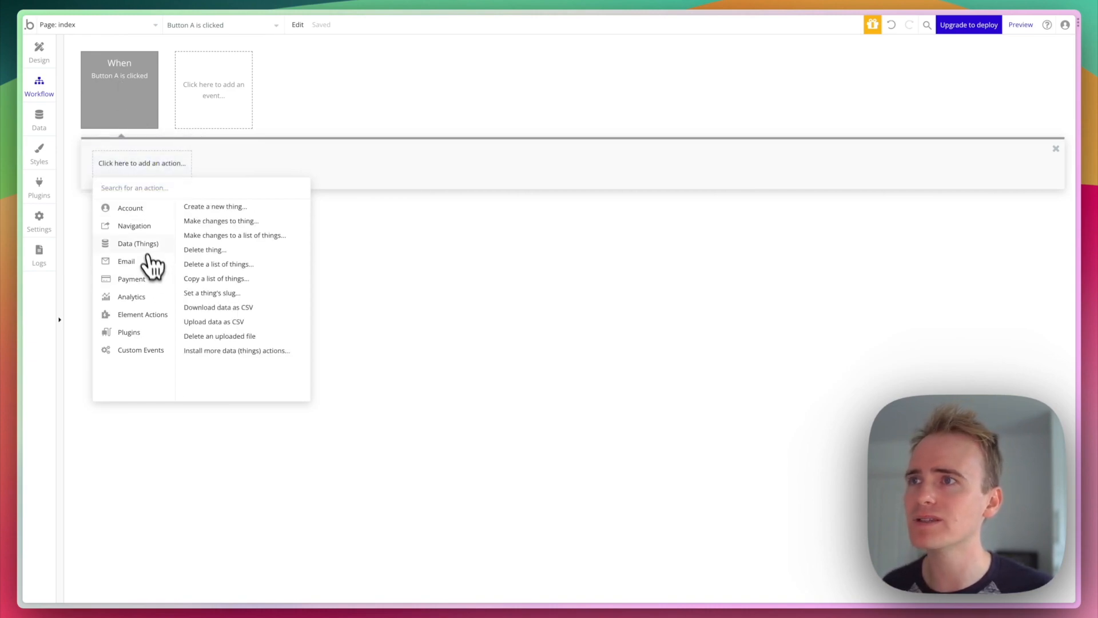
left_click(207, 207)
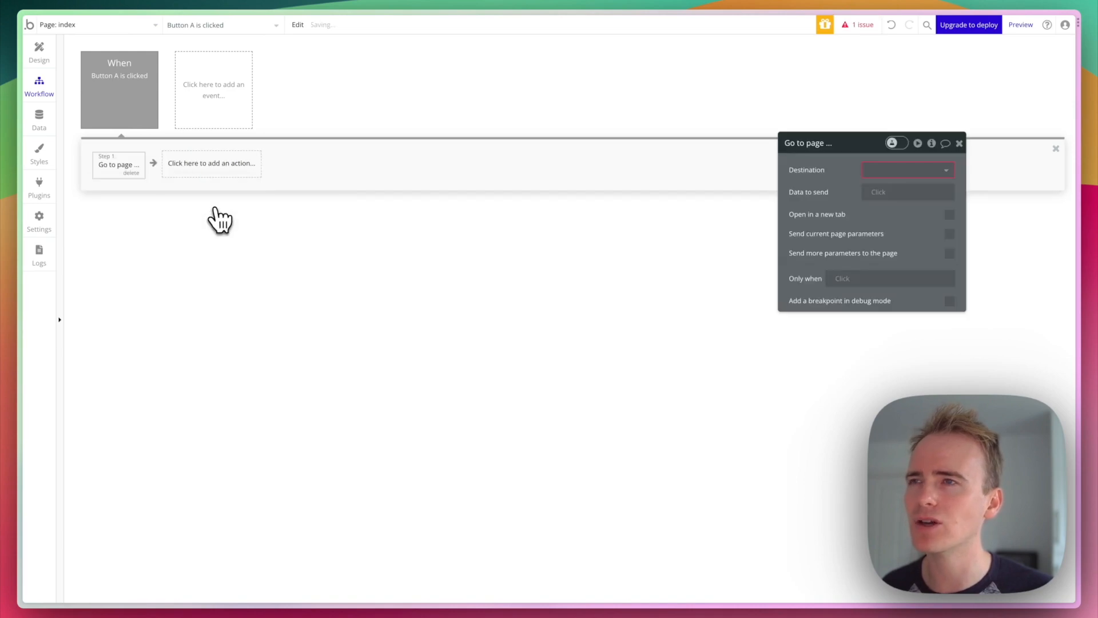
left_click(900, 171)
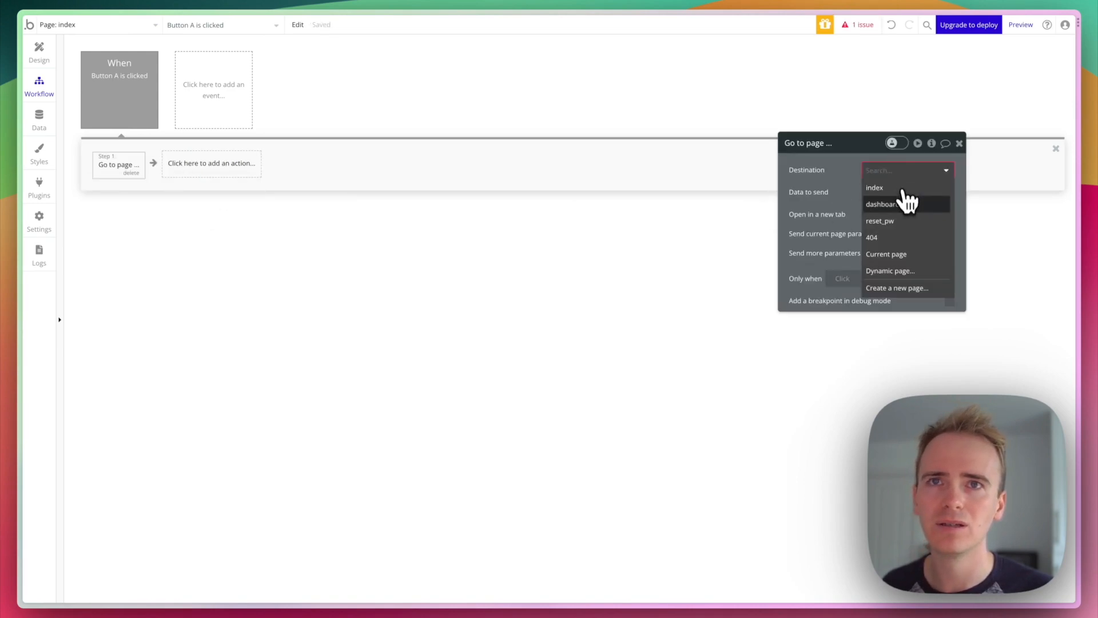
left_click(907, 203)
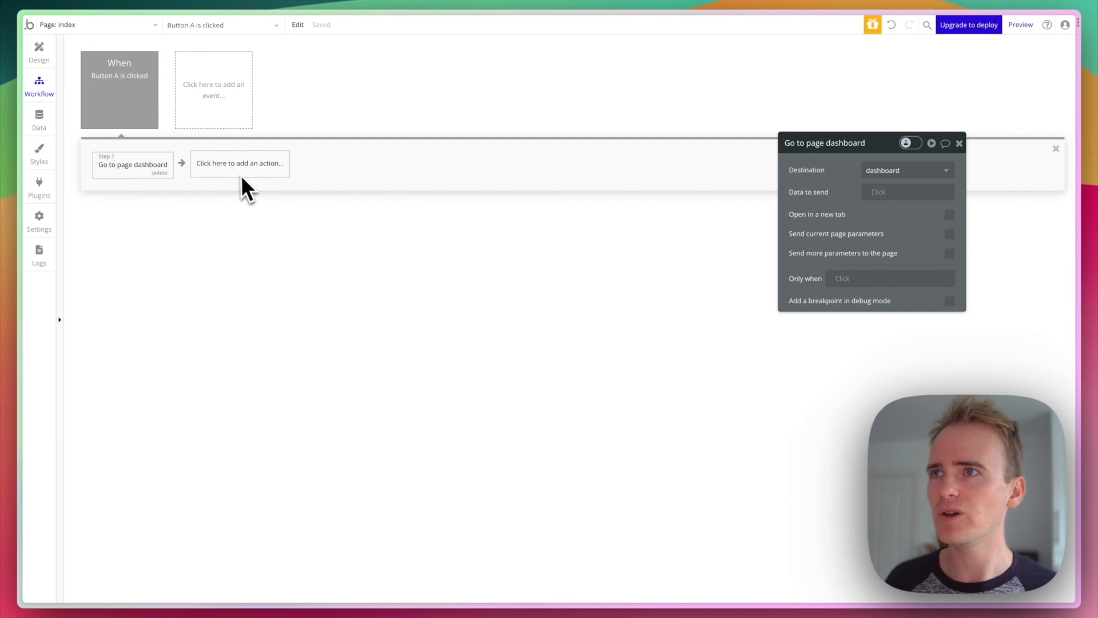
left_click(162, 174)
left_click(137, 173)
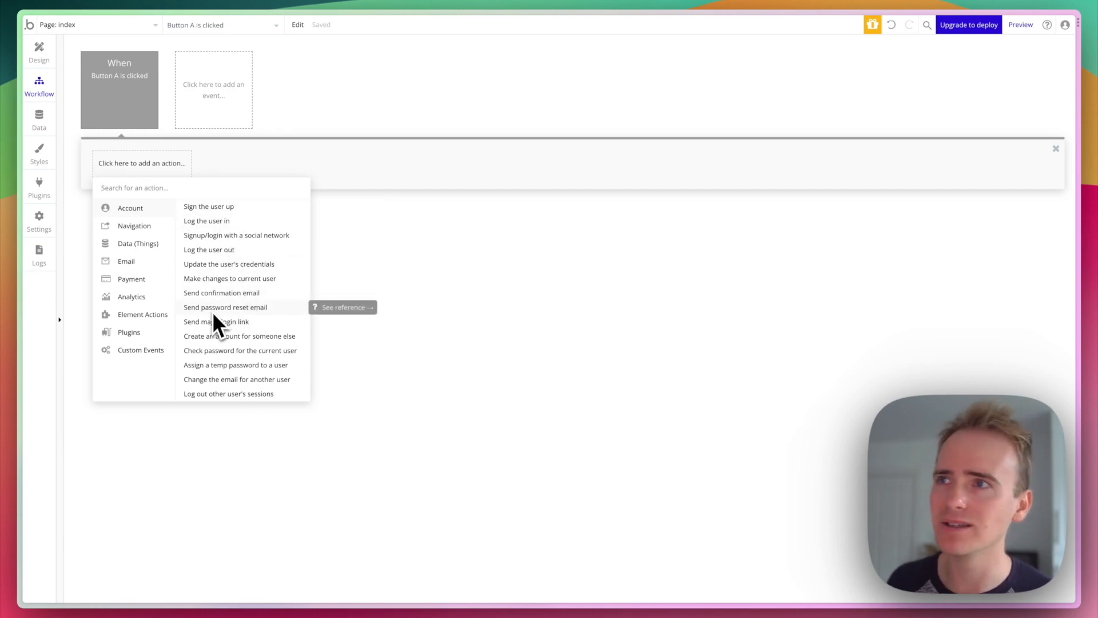
mouse_move(159, 227)
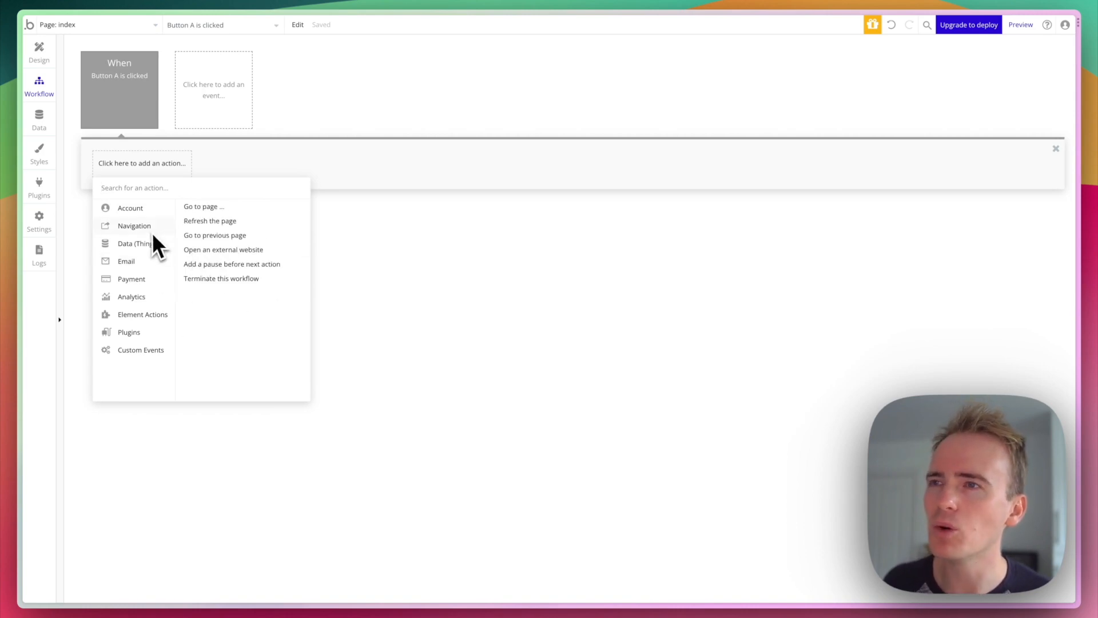
mouse_move(135, 249)
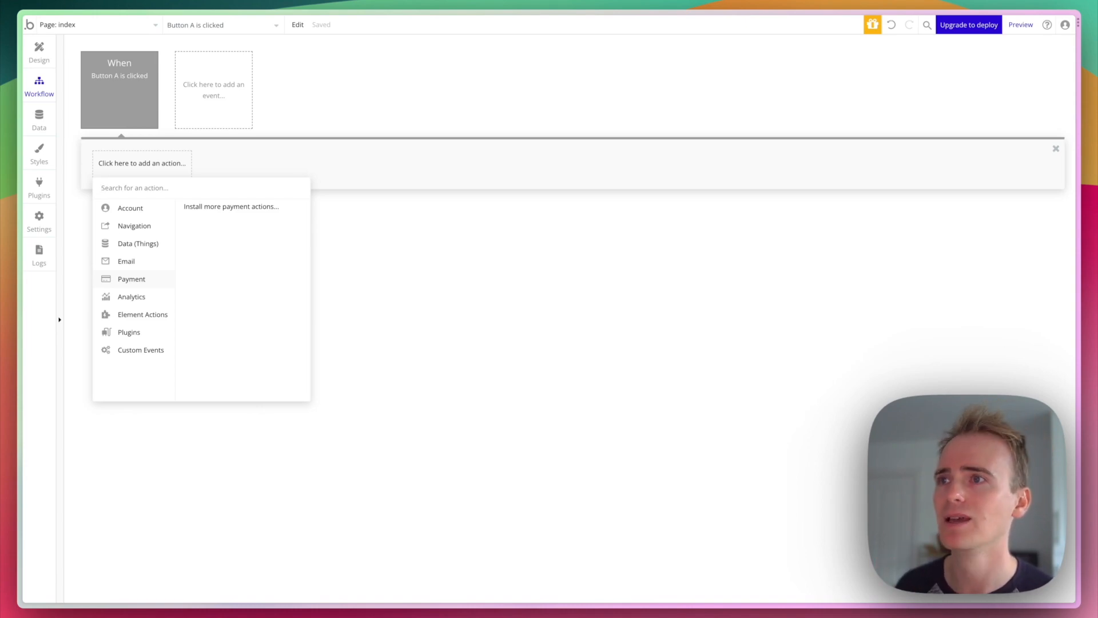
mouse_move(147, 293)
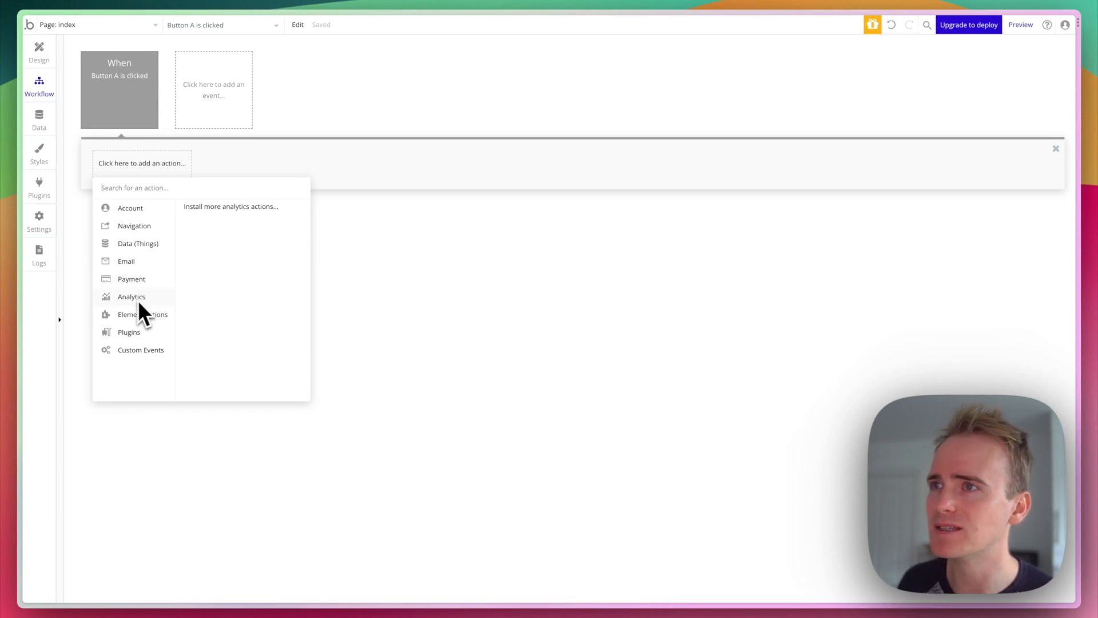
mouse_move(149, 321)
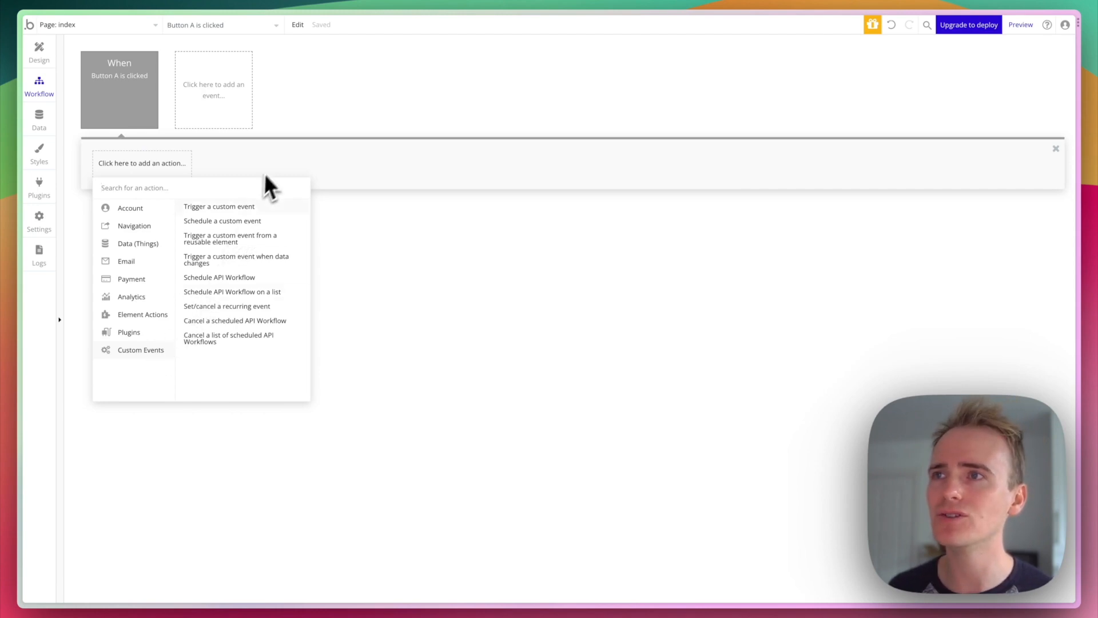
- Dismiss the event picker and start adding an action to the 'When Button A is clicked' workflow
left_click(235, 121)
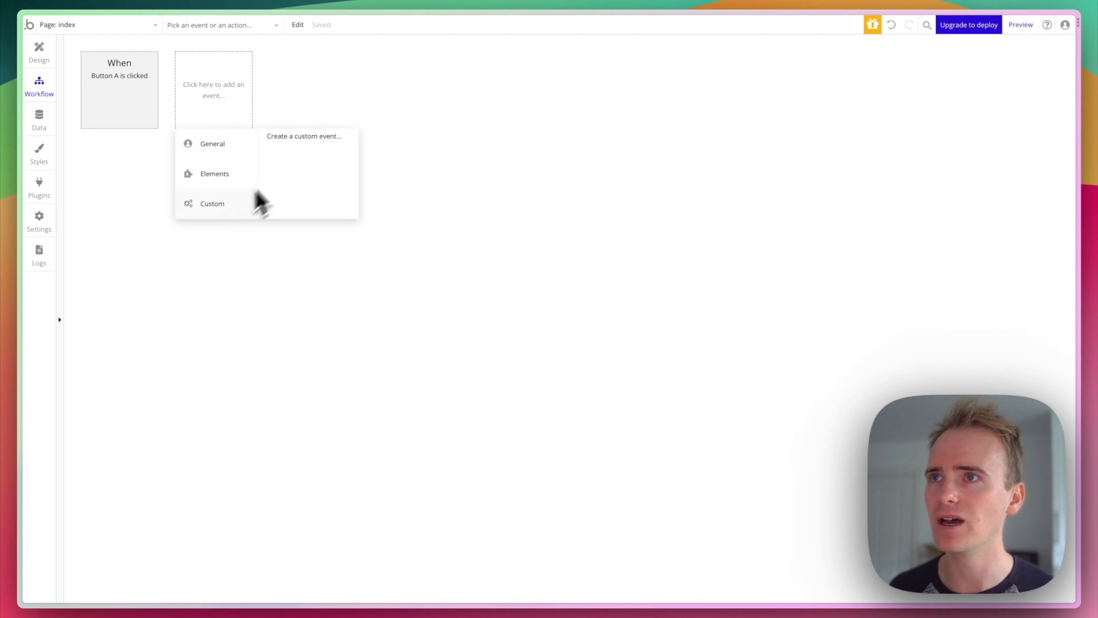
left_click(338, 99)
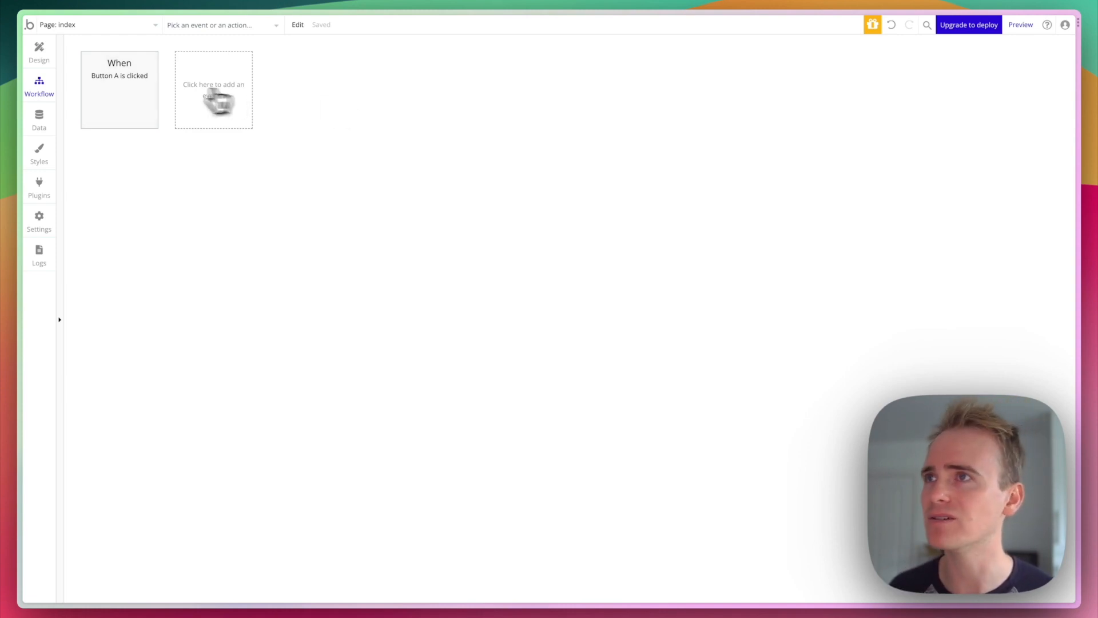
left_click(152, 91)
left_click(149, 171)
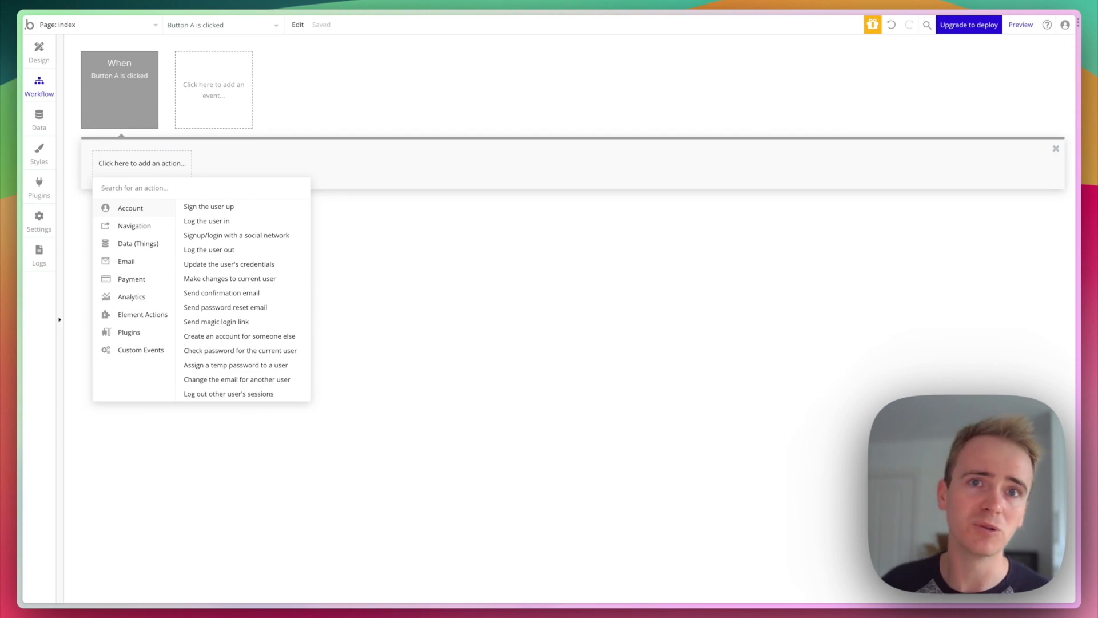
- Close the action list and switch to Data types to view the User type's fields
left_click(496, 252)
left_click(41, 117)
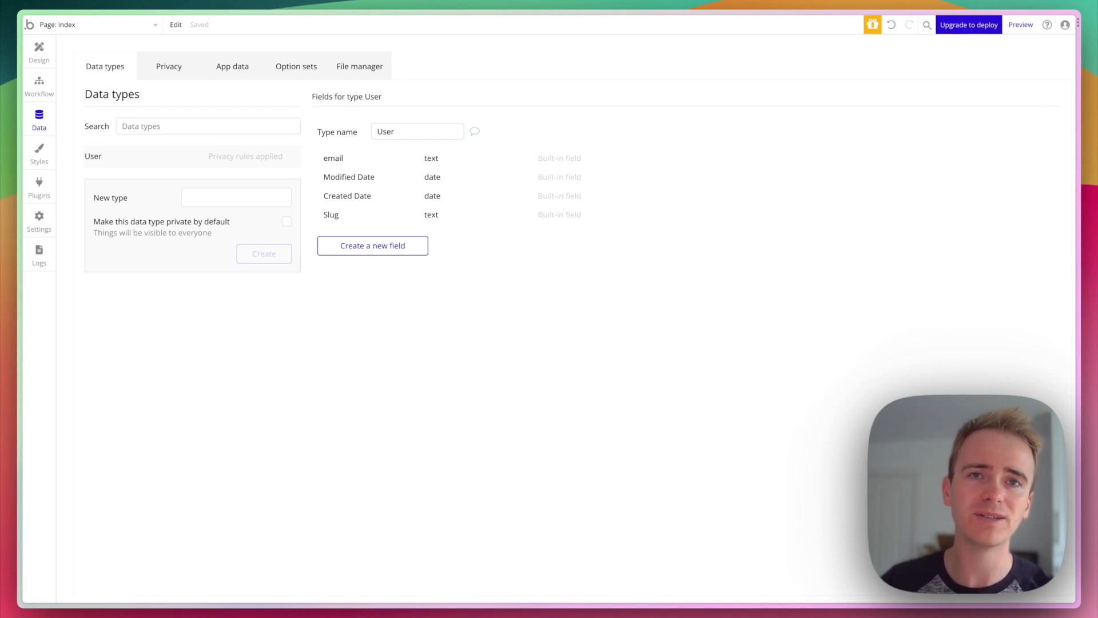
- Add a 'Business name' field of type text to the User type
left_click(376, 247)
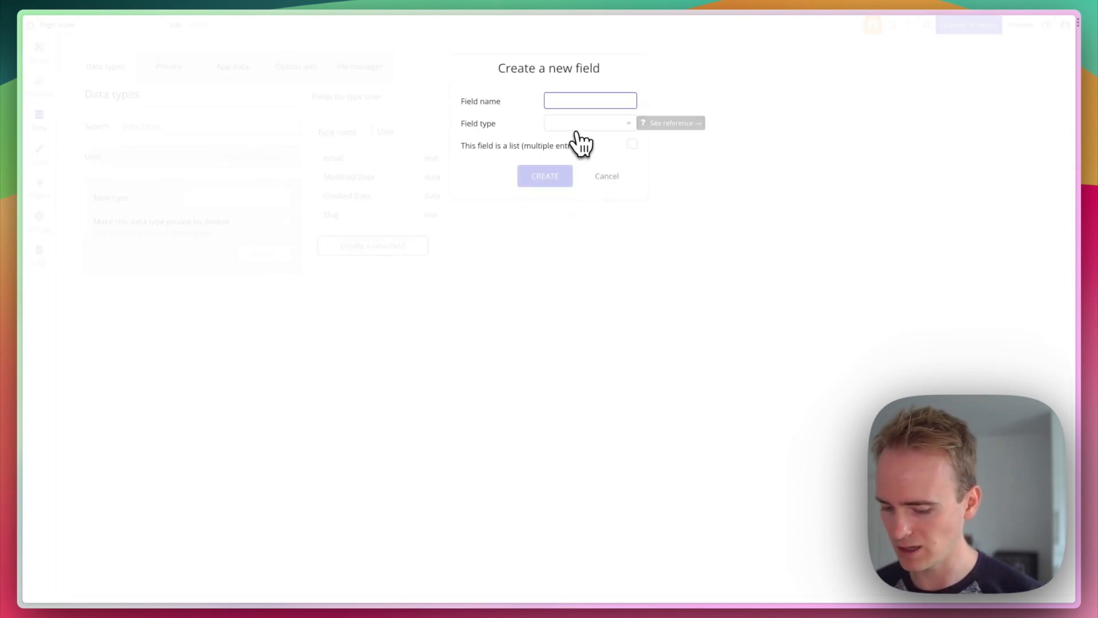
type("Business name")
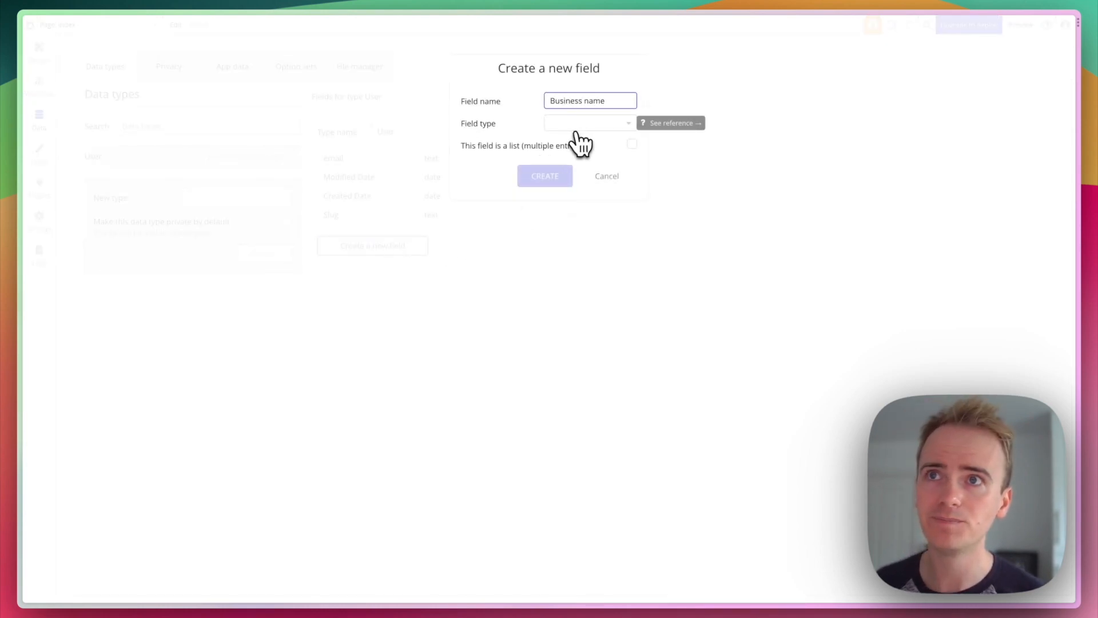
left_click(582, 125)
left_click(579, 185)
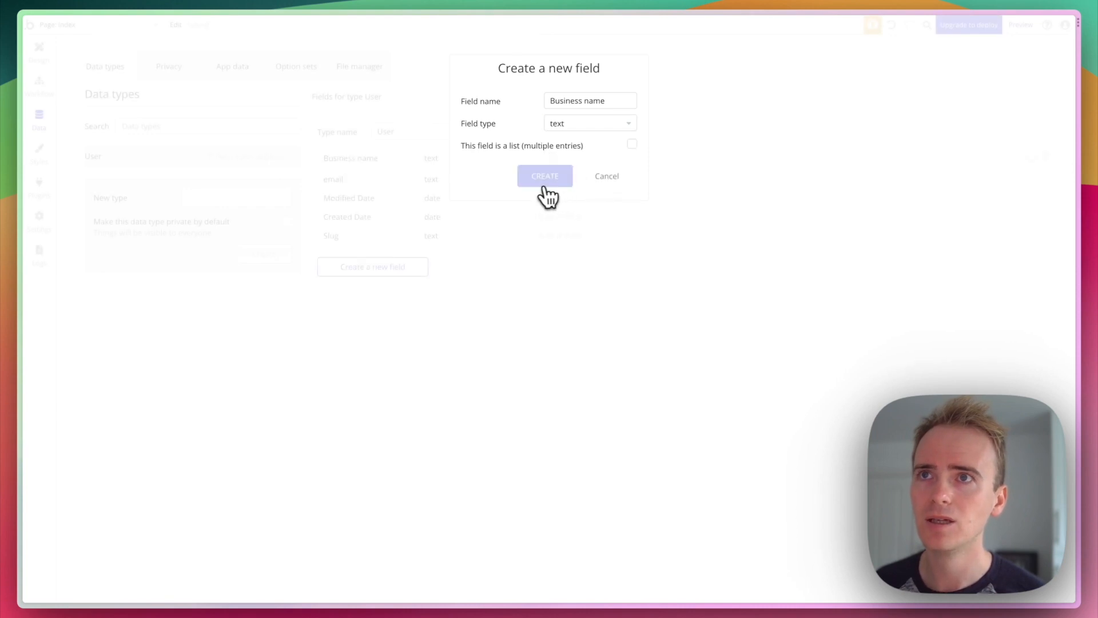
left_click(539, 179)
- Add a 'First name' field of type text to the User type
left_click(387, 268)
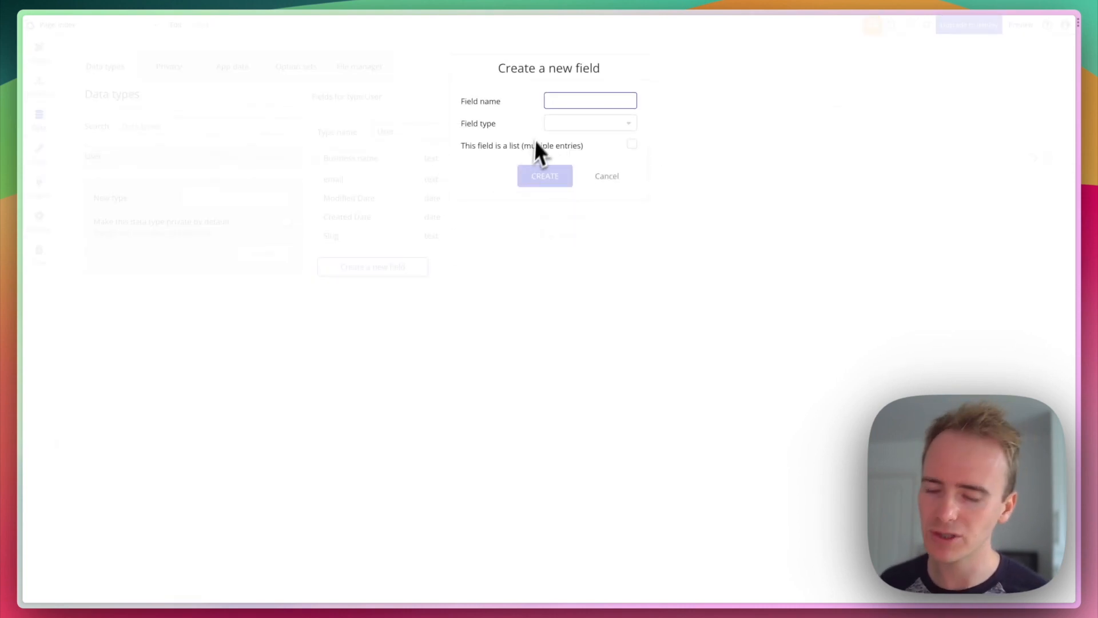
type("First name")
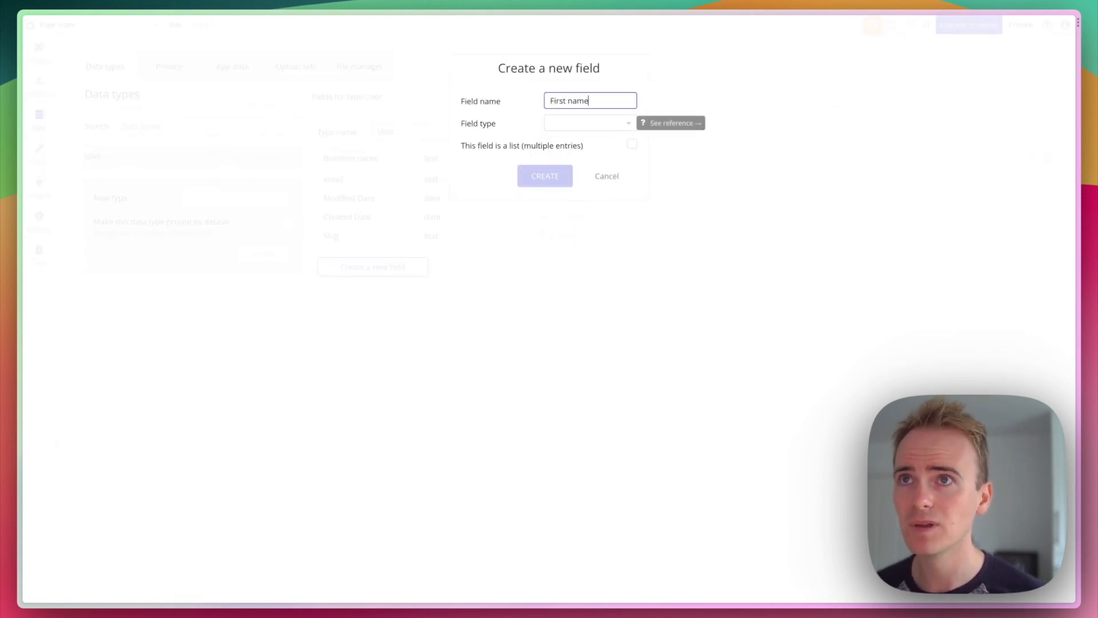
left_click(573, 123)
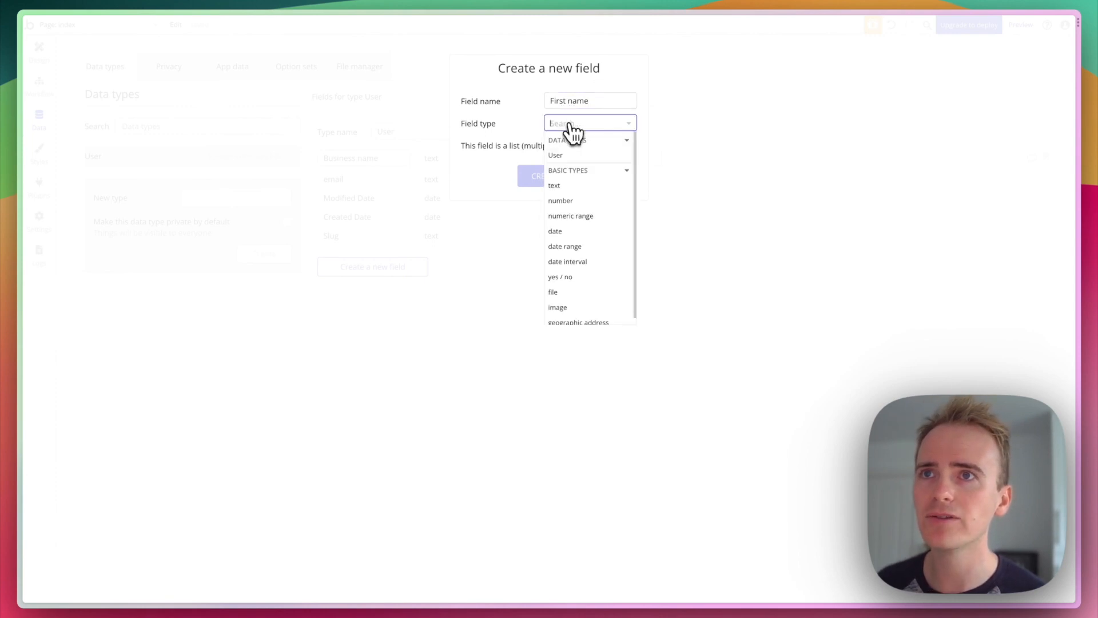
left_click(572, 180)
left_click(548, 180)
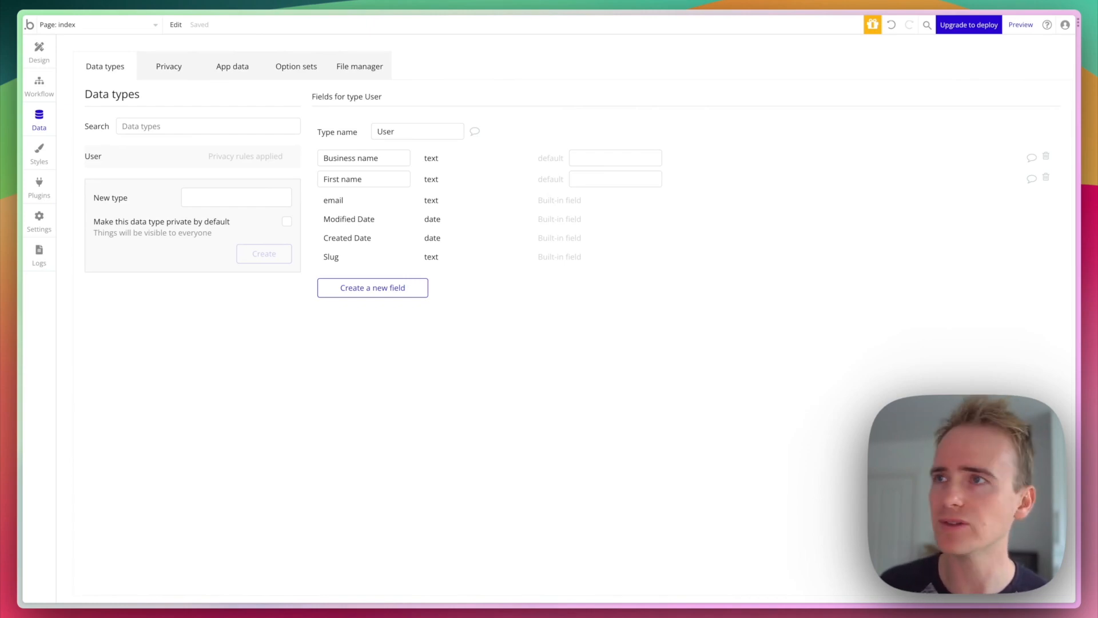
left_click(275, 195)
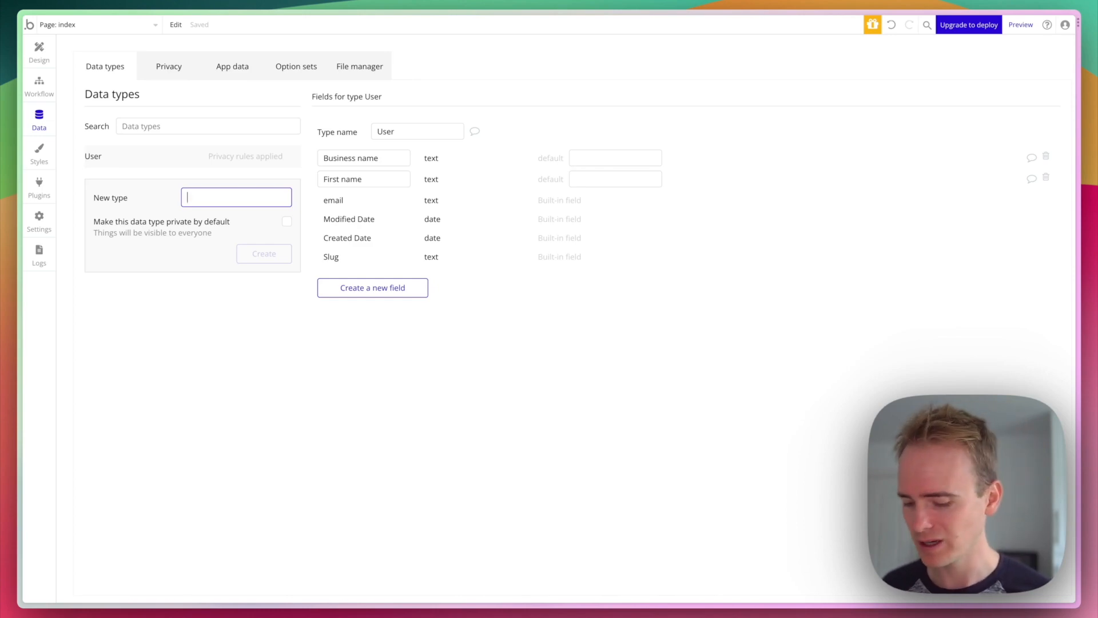
- Create a new data type named 'Post'
type("Post")
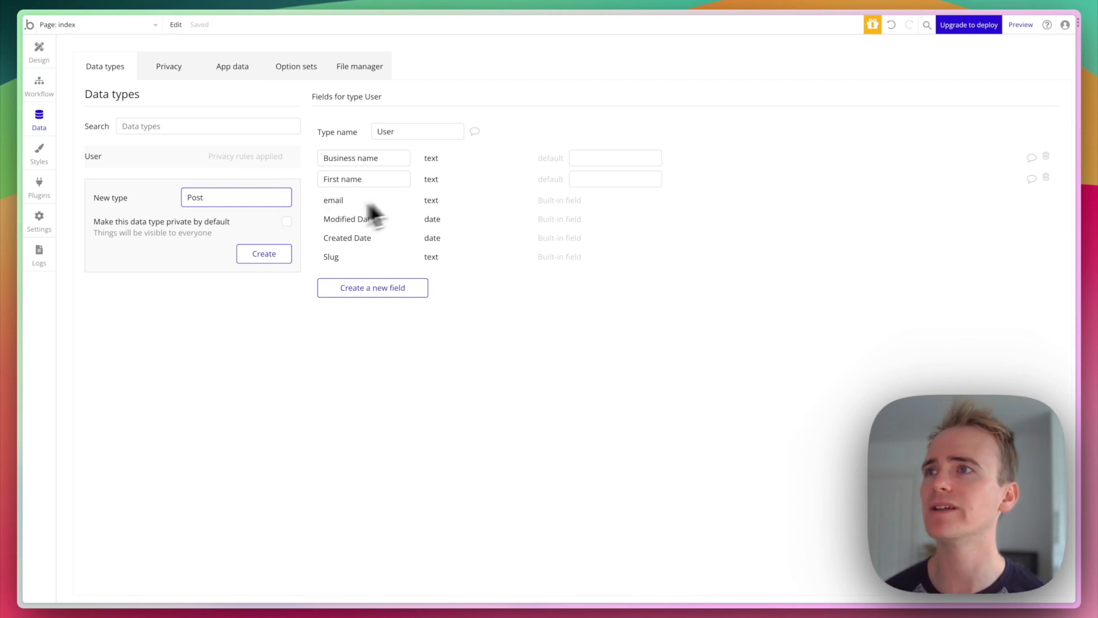
left_click(247, 263)
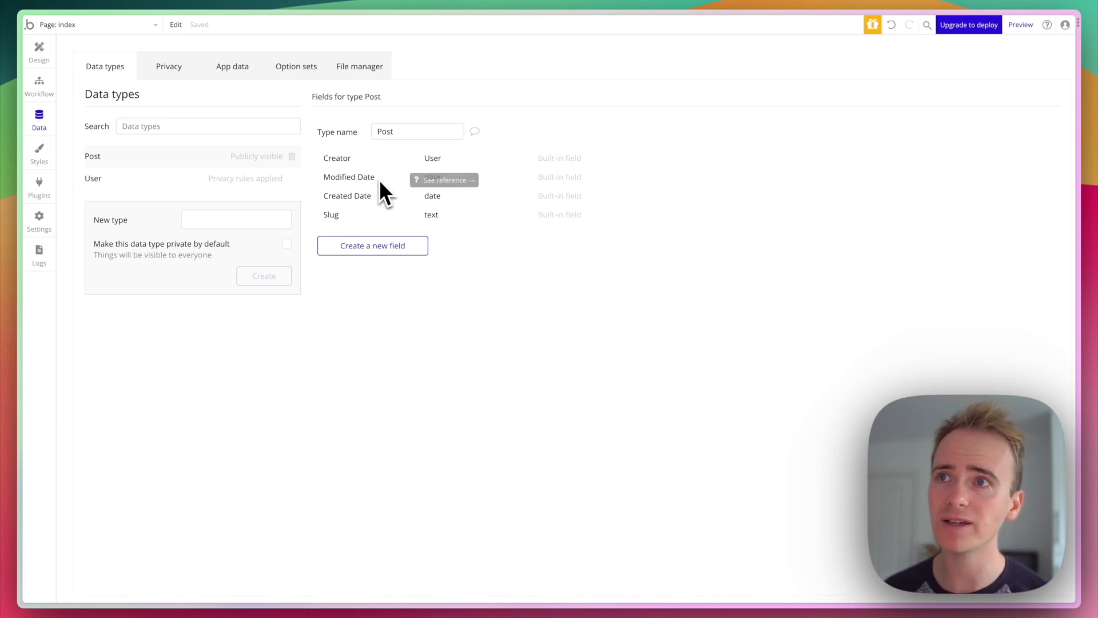
mouse_move(373, 197)
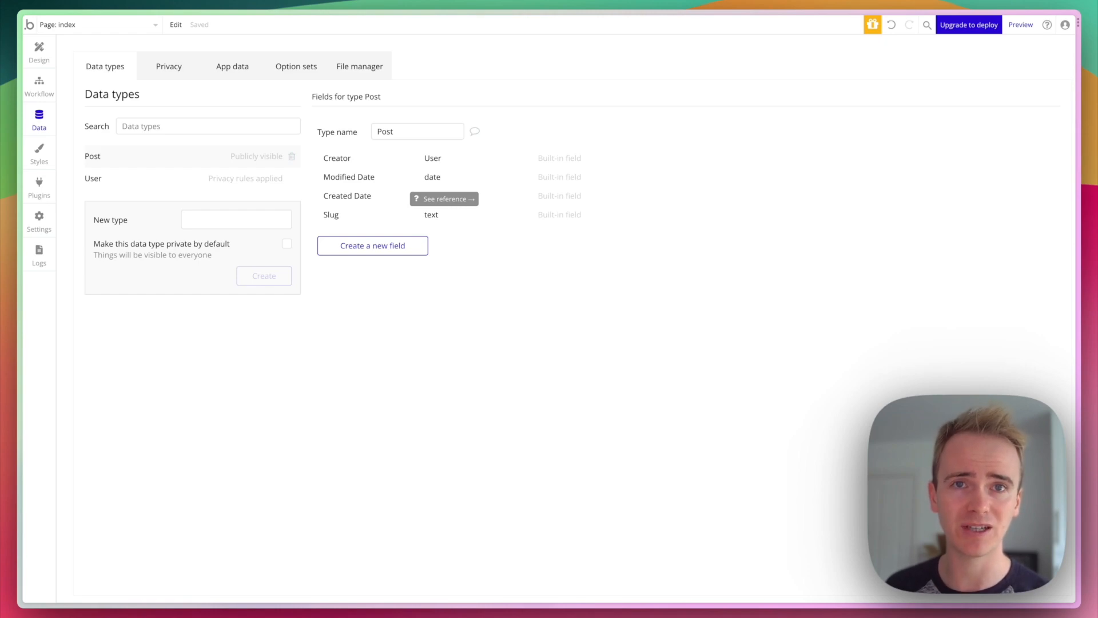
- Add a 'Scheduled date' field of type date to Post
left_click(372, 247)
type("Sch")
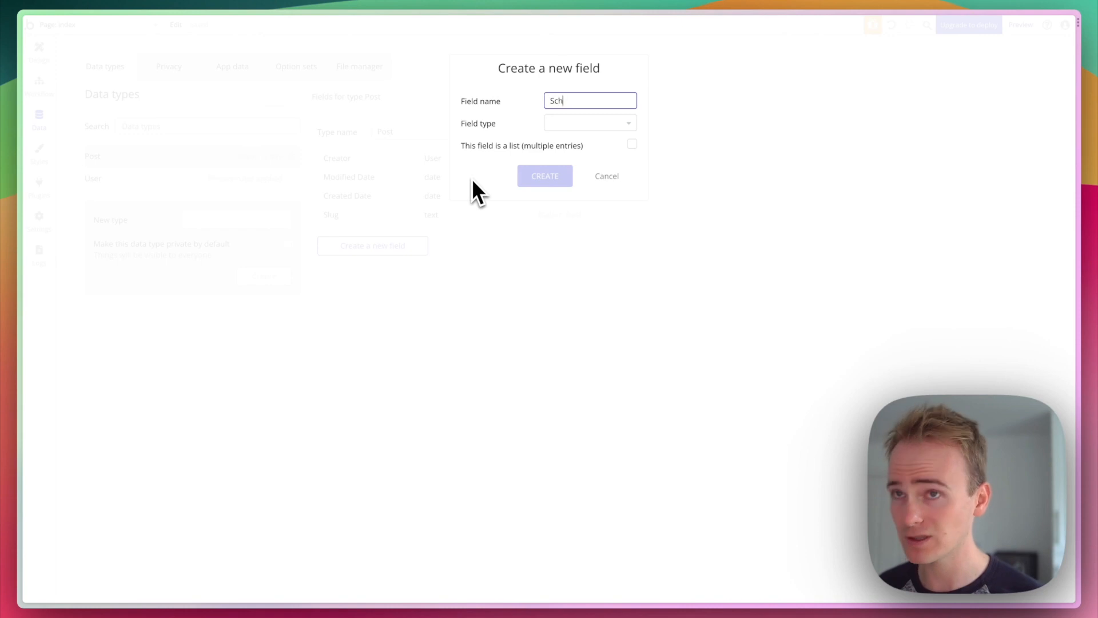
type("eduled date")
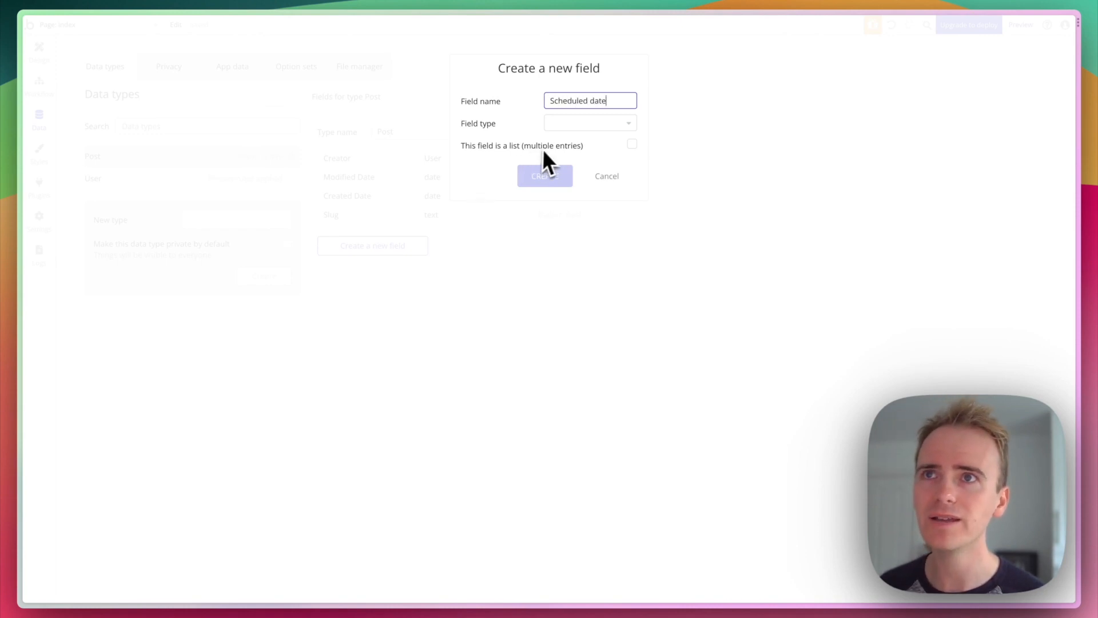
left_click(586, 123)
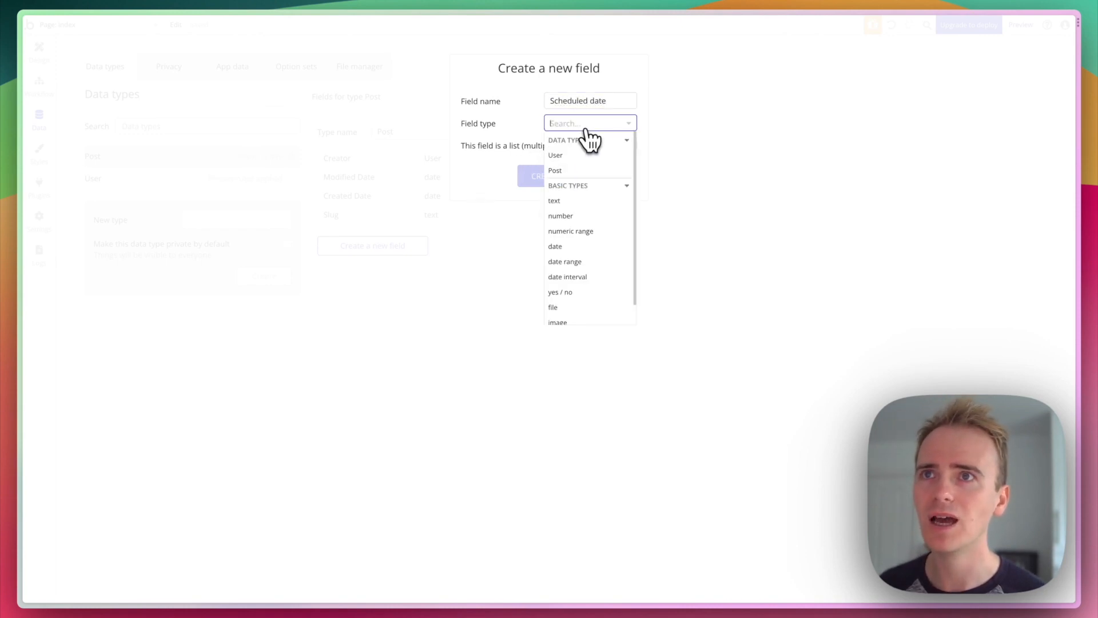
left_click(567, 246)
left_click(552, 179)
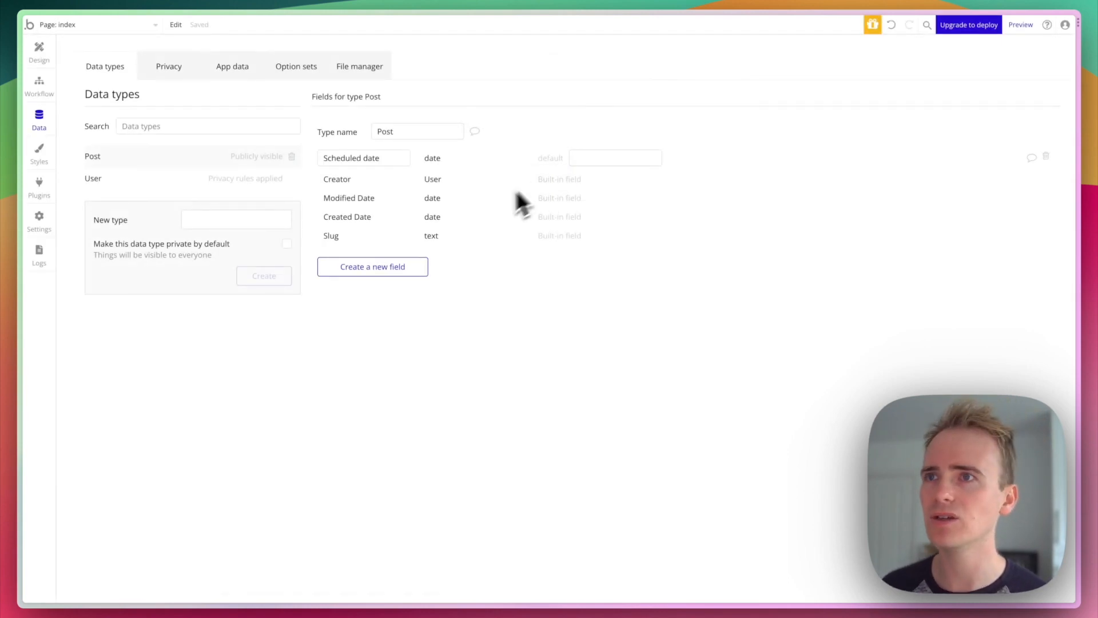
- Add a 'Text content' text field to Post and show Post's privacy rules
left_click(400, 268)
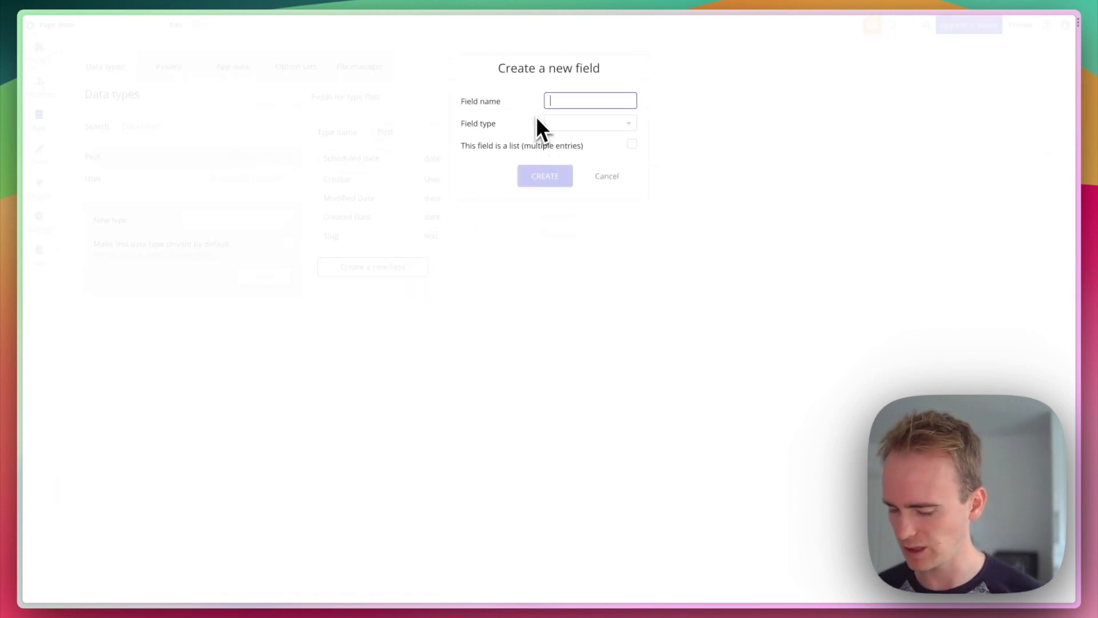
type("Text conten")
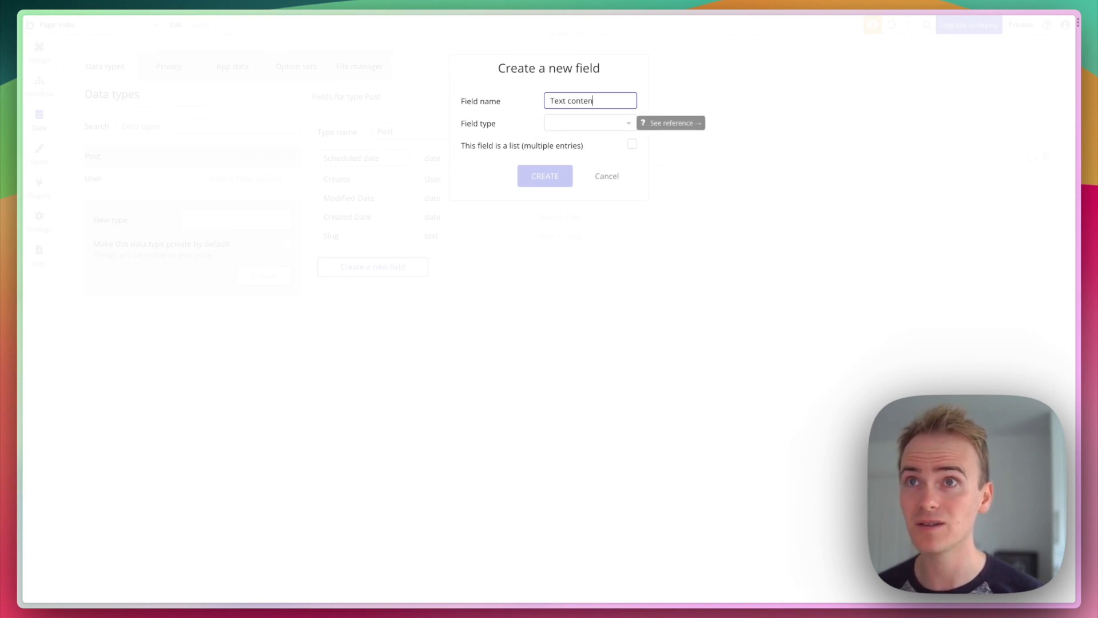
type("t")
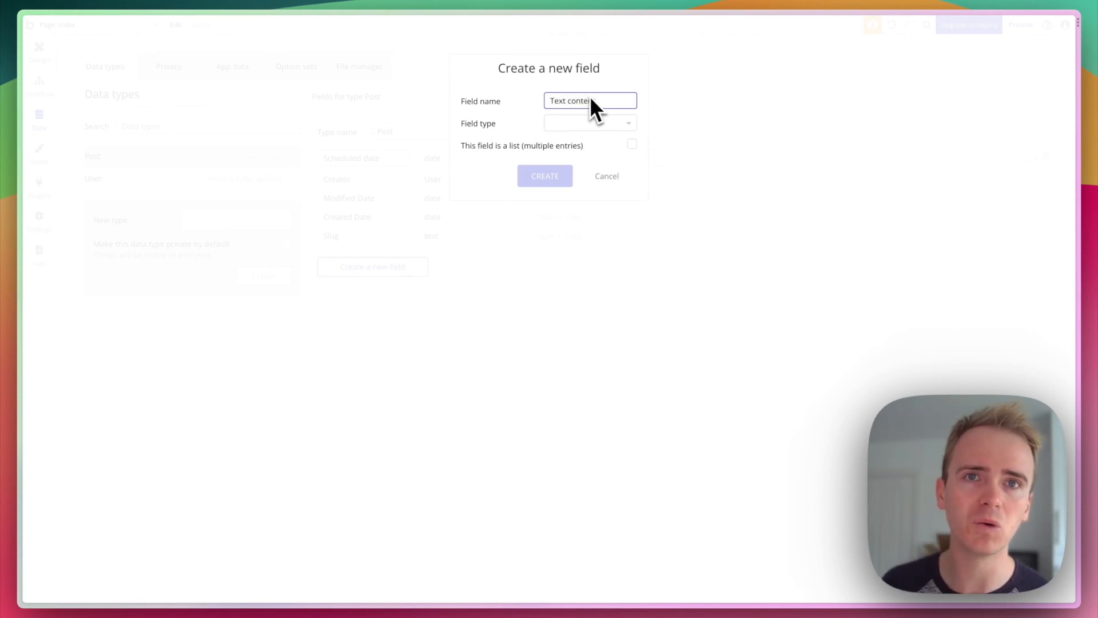
left_click(590, 122)
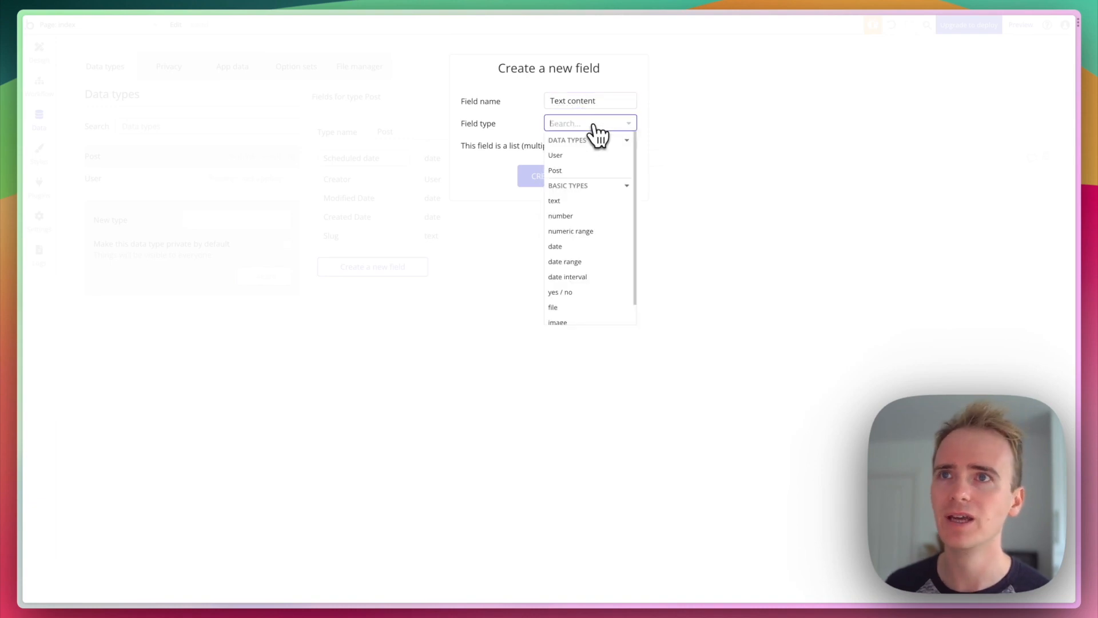
left_click(577, 205)
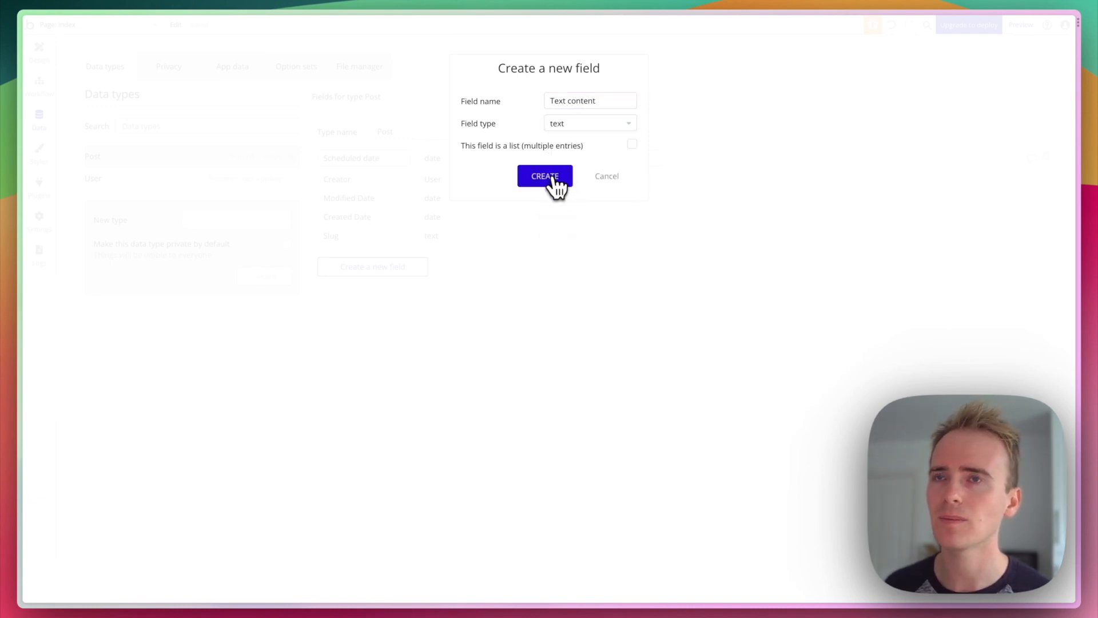
left_click(553, 179)
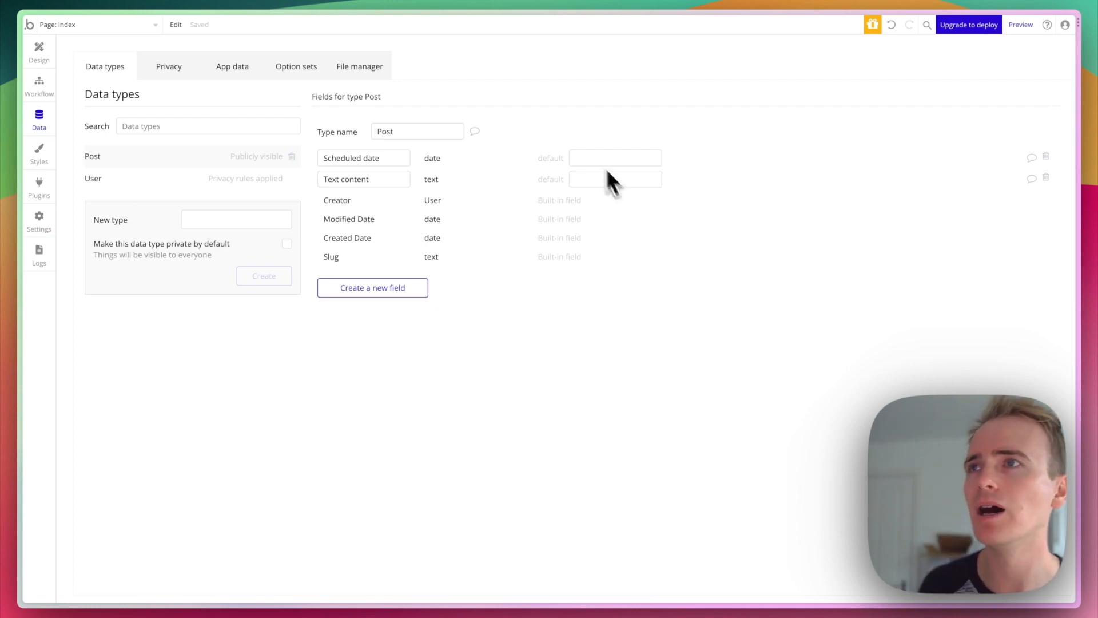
left_click(145, 71)
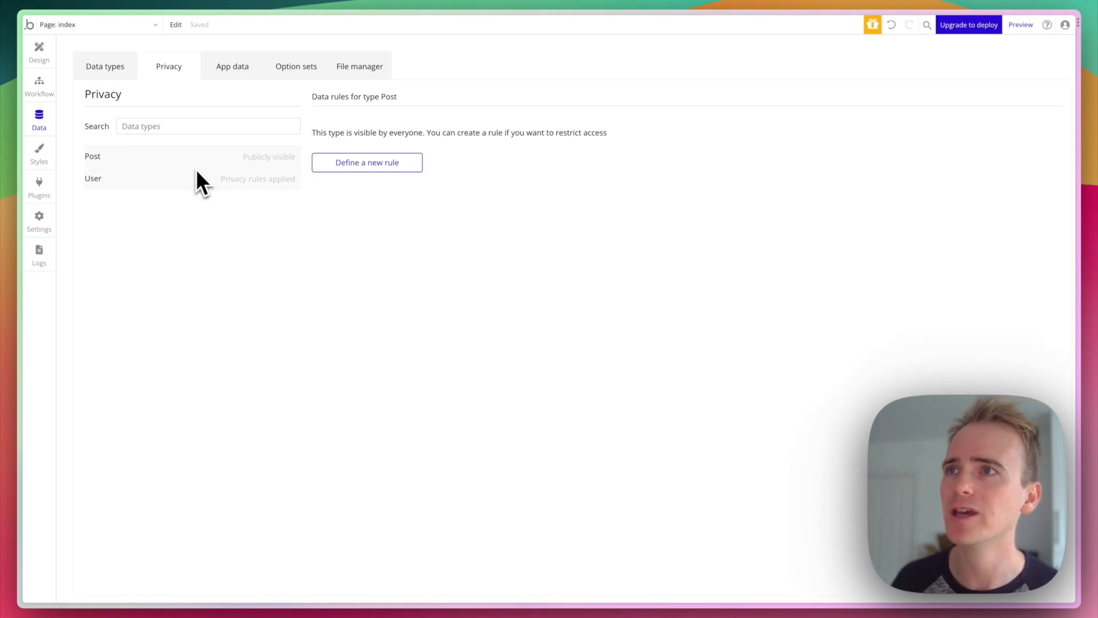
- Create a Post privacy rule named 'User' and deny everyone else fields, searches and attached files
left_click(380, 164)
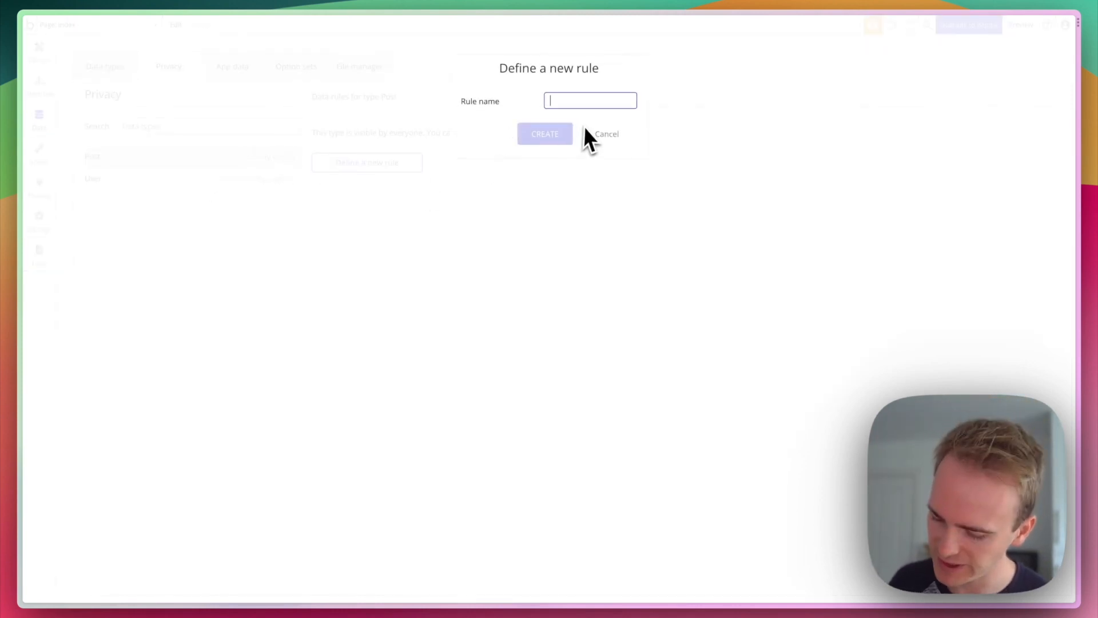
type("User")
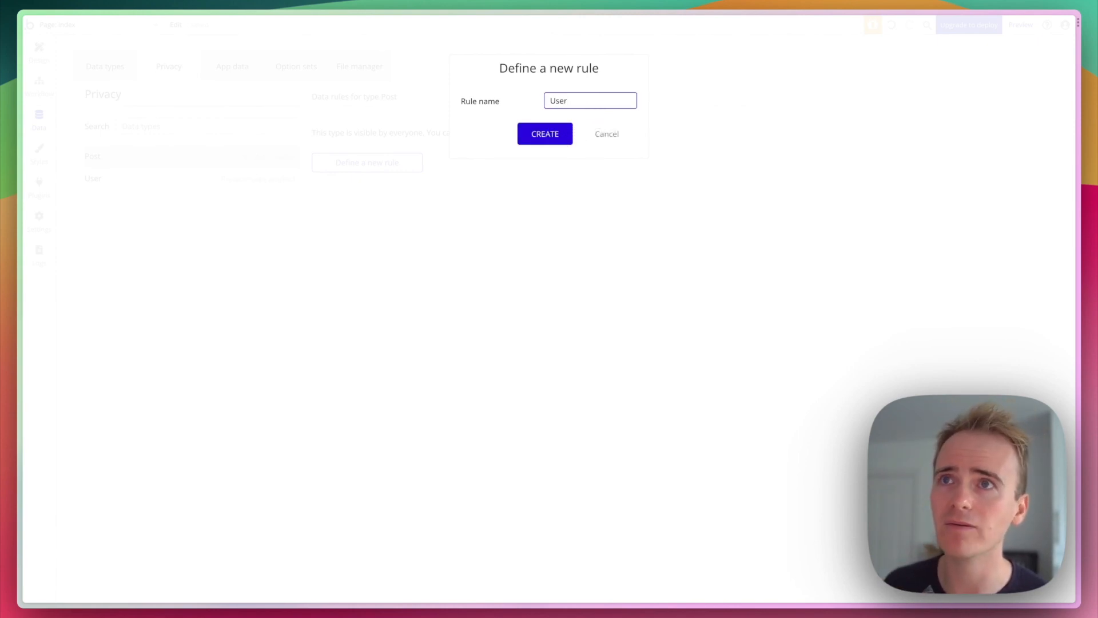
left_click(546, 134)
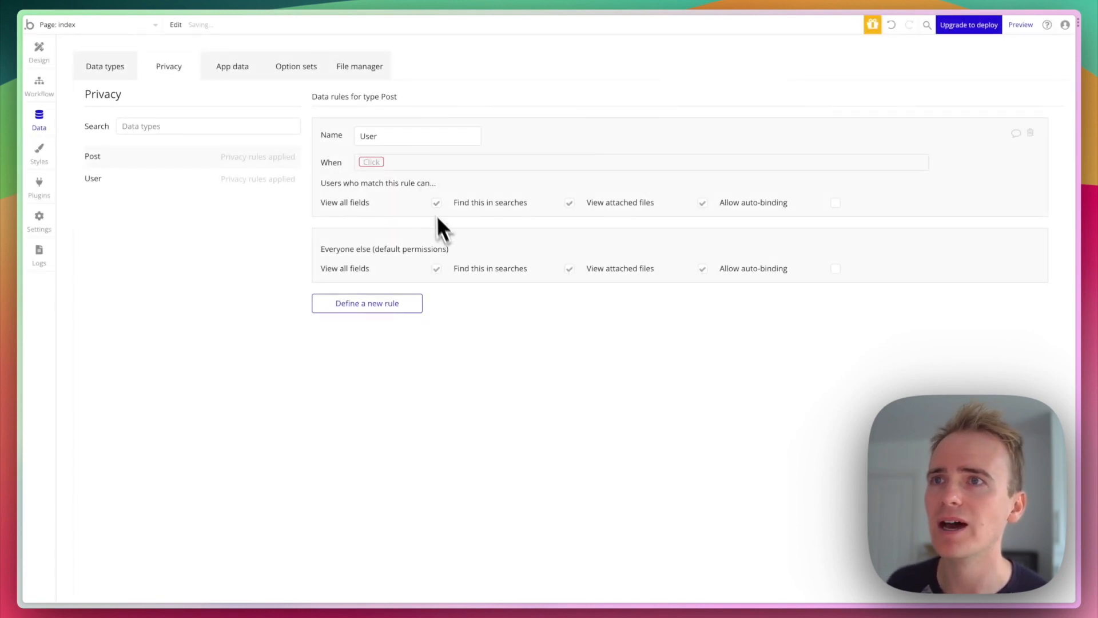
left_click(437, 268)
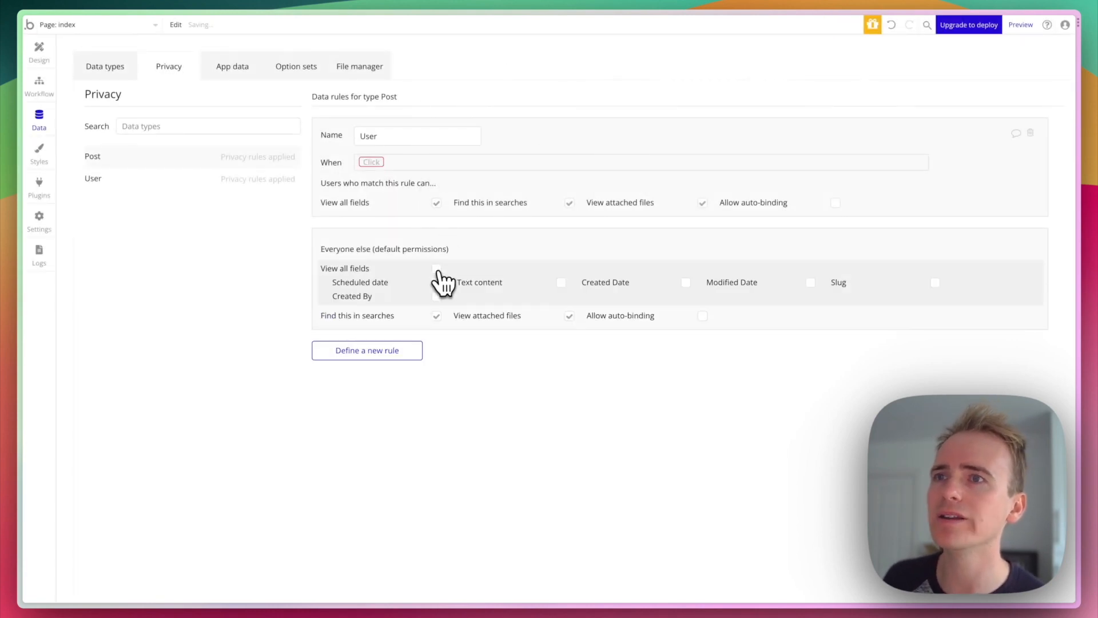
left_click(436, 316)
left_click(569, 317)
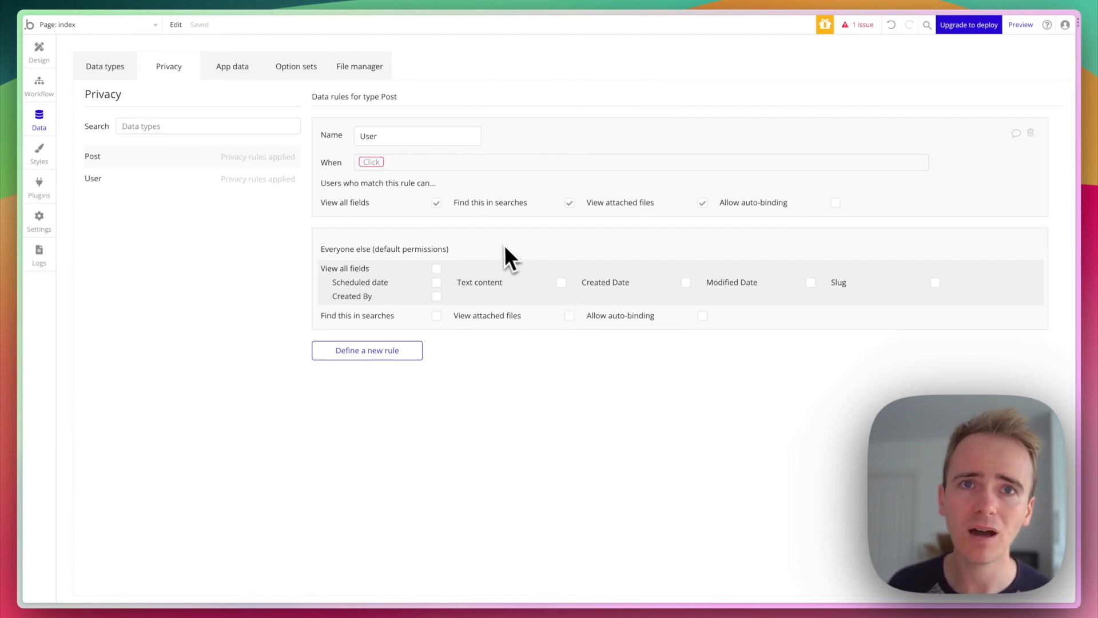
- Set the User rule's condition to 'This Post's Creator is Current User' and allow viewing all fields
left_click(371, 164)
left_click(385, 179)
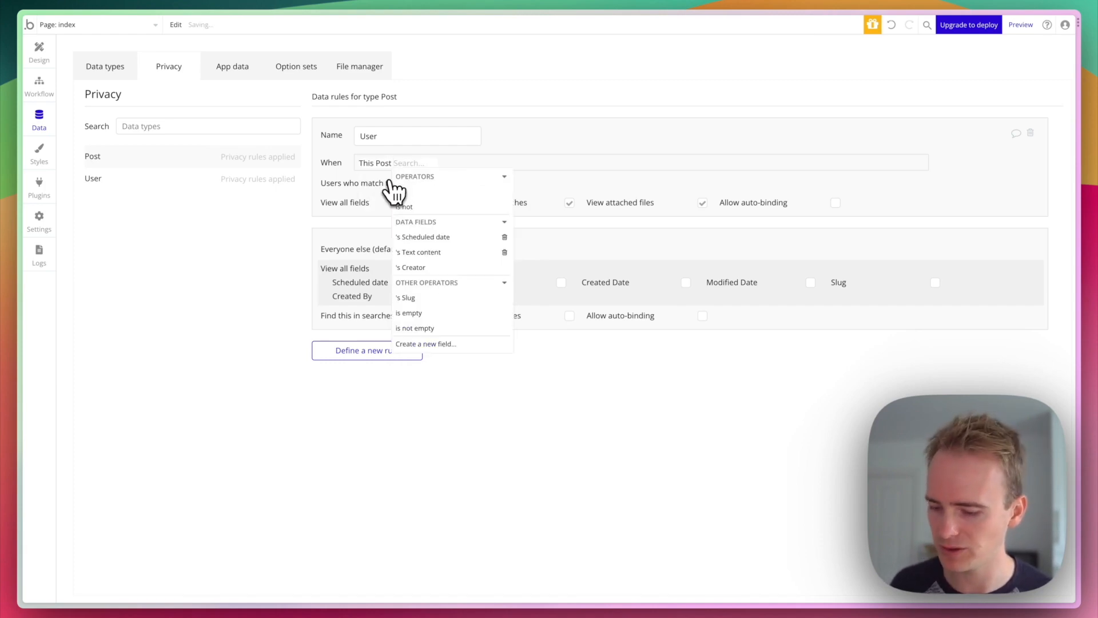
type("cre")
left_click(416, 188)
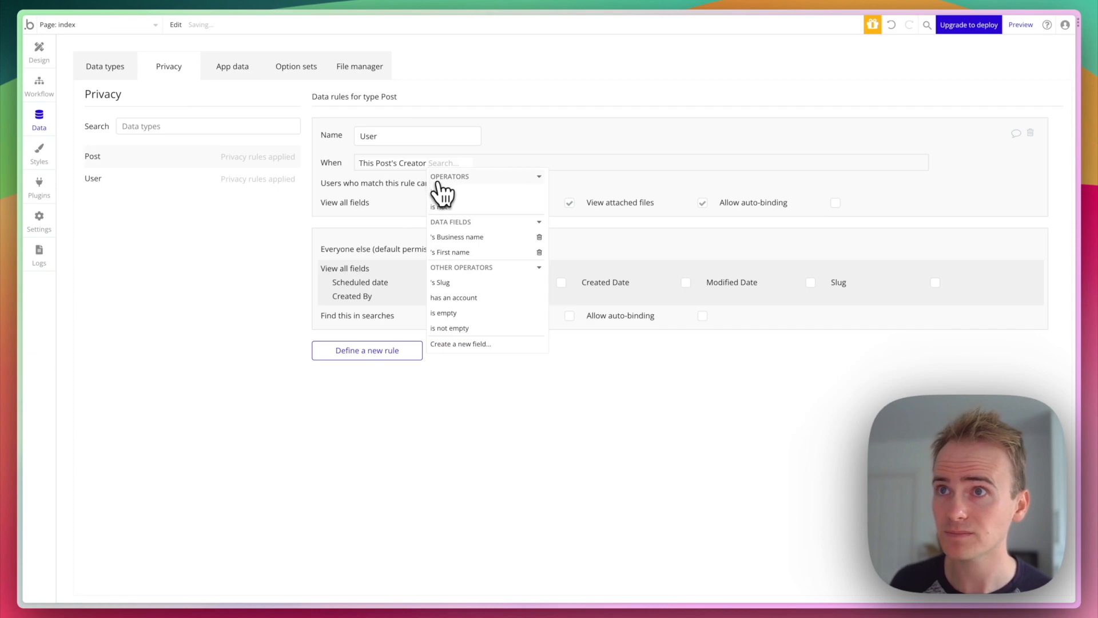
left_click(441, 192)
left_click(481, 207)
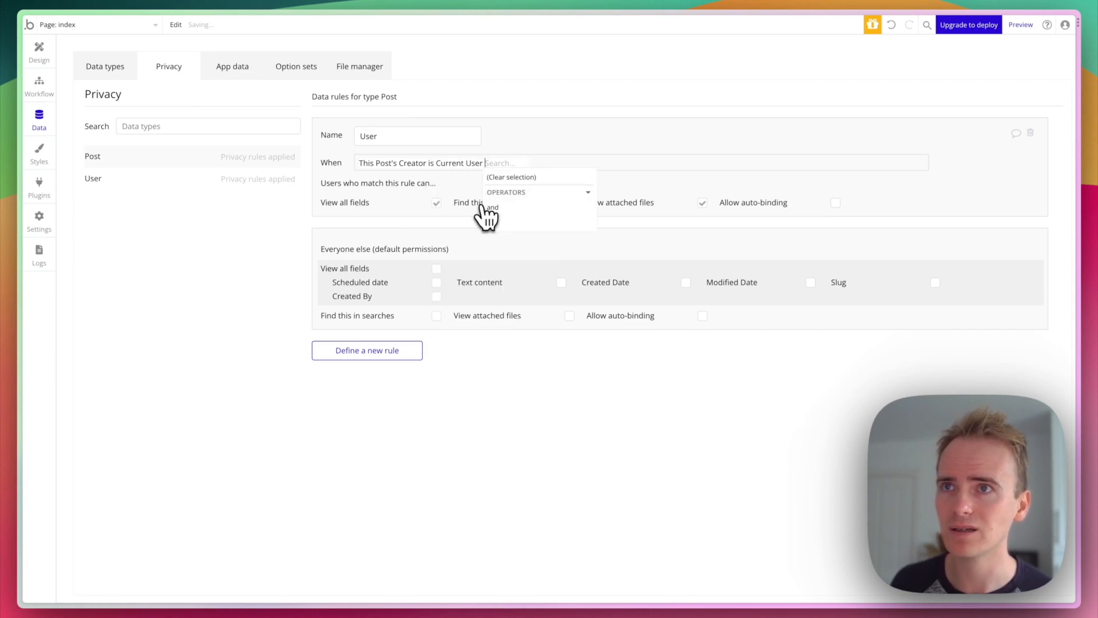
left_click(559, 153)
left_click(437, 204)
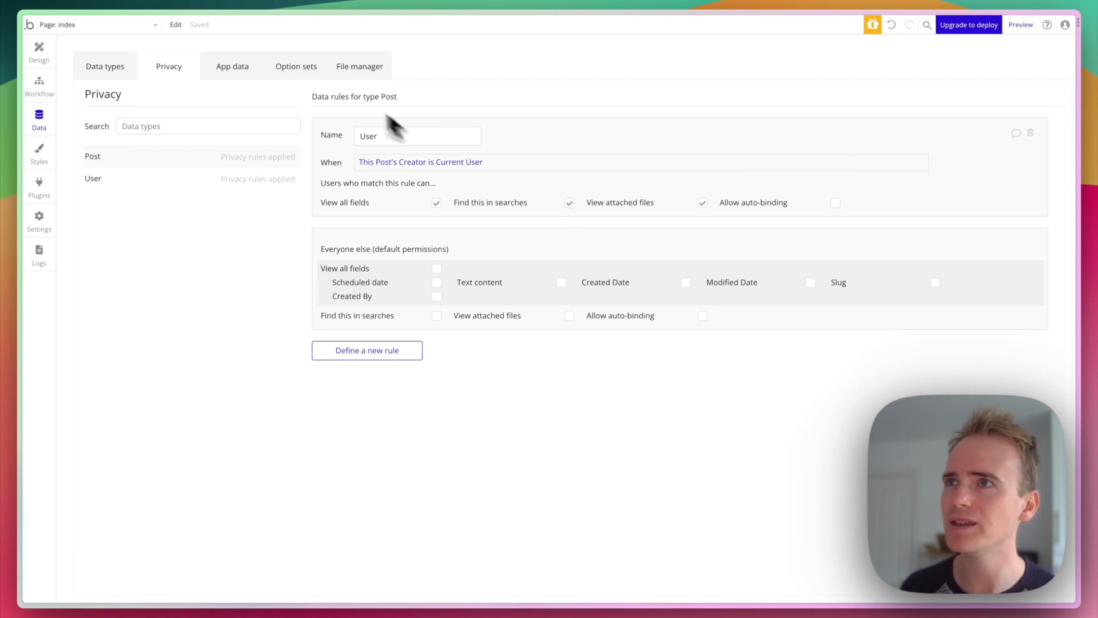
- Open the App data for All Posts and start a new Post database entry
left_click(246, 71)
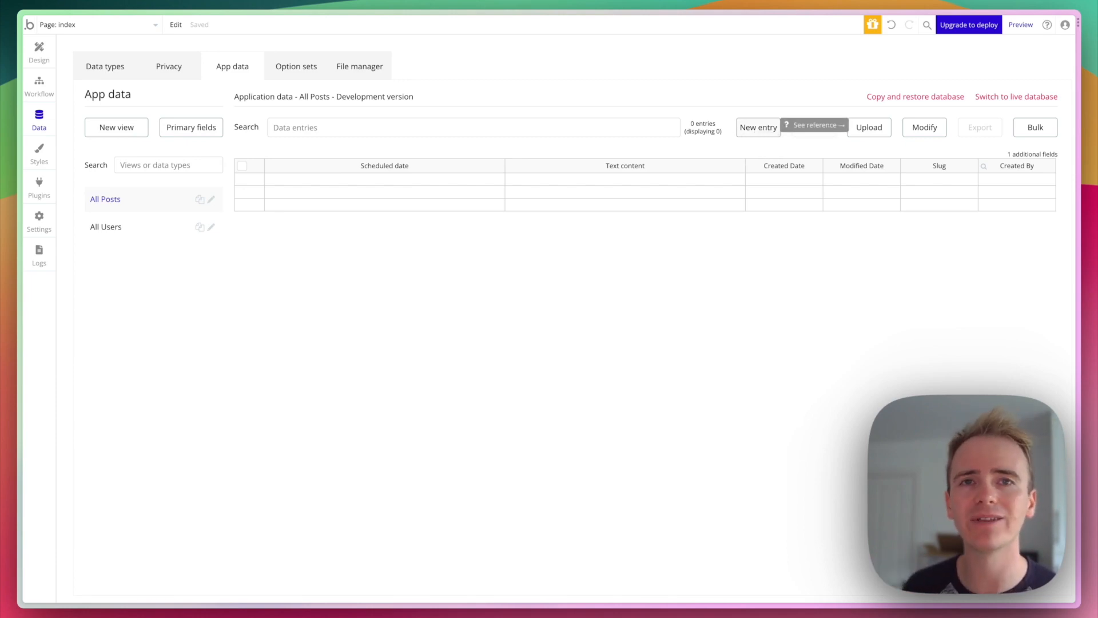
left_click(760, 127)
- Create a Post scheduled for 12/12/2023 11:20 am with text content 'Testing post'
left_click(228, 102)
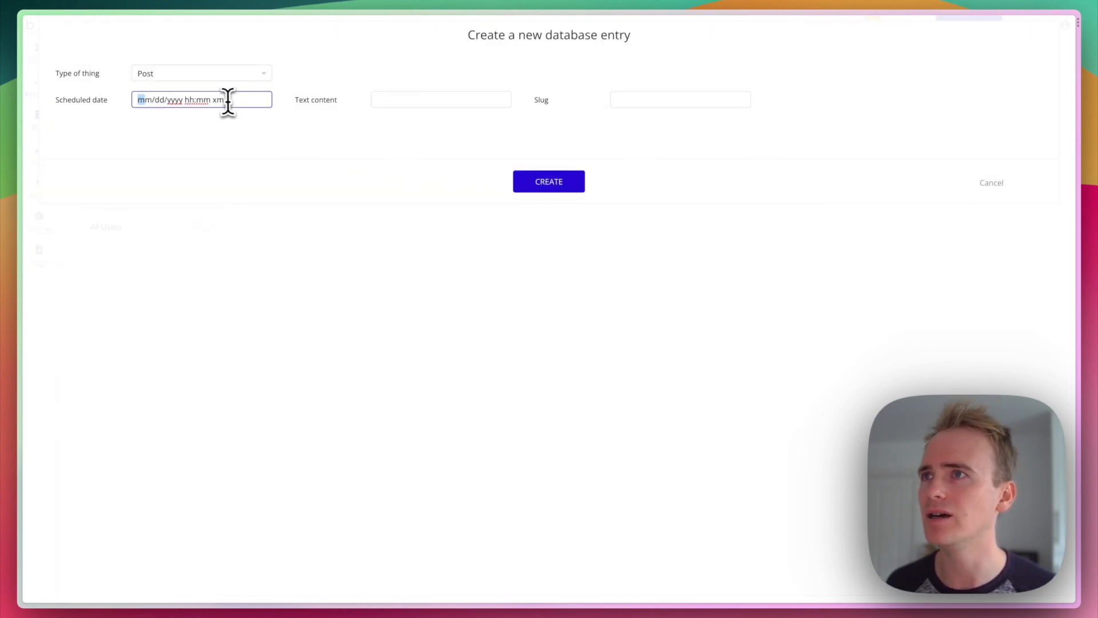
type("12/")
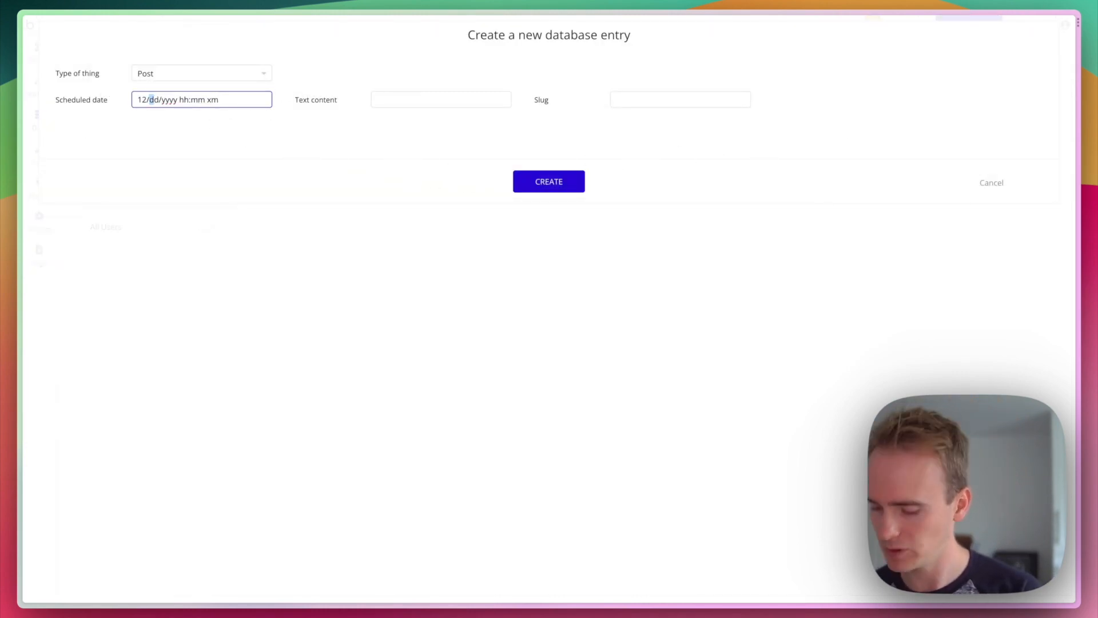
type("12/2023 ")
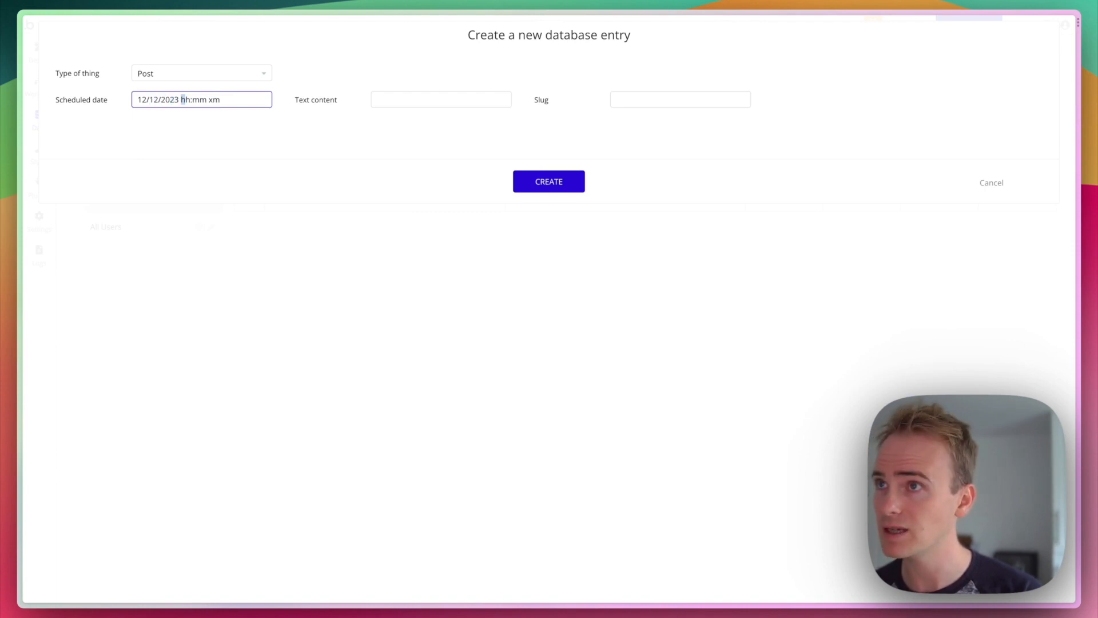
type("11:")
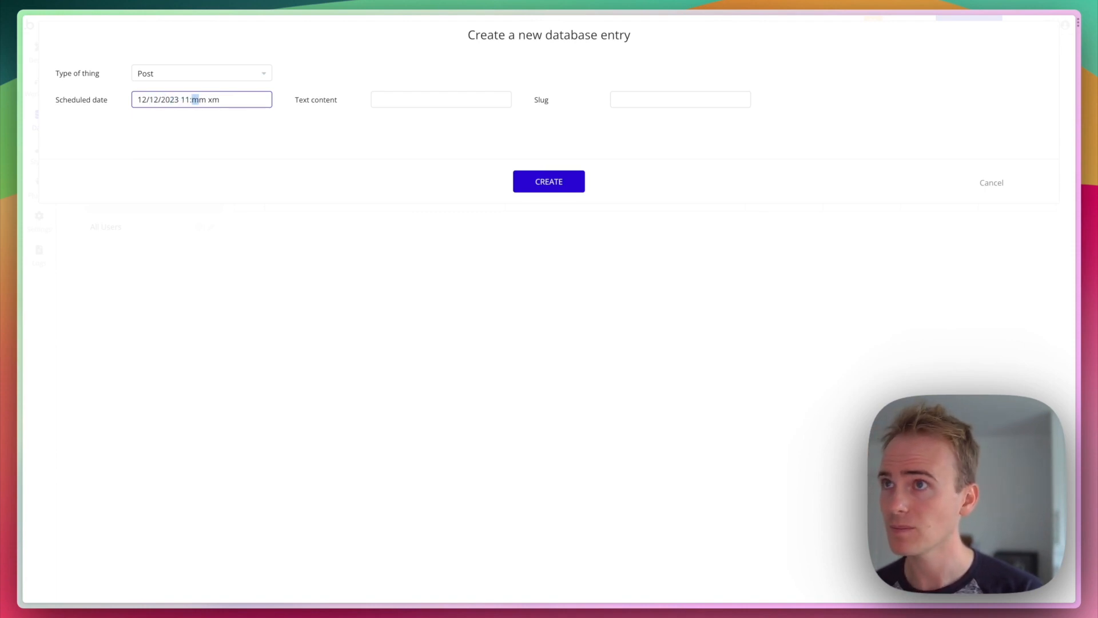
type("20 ")
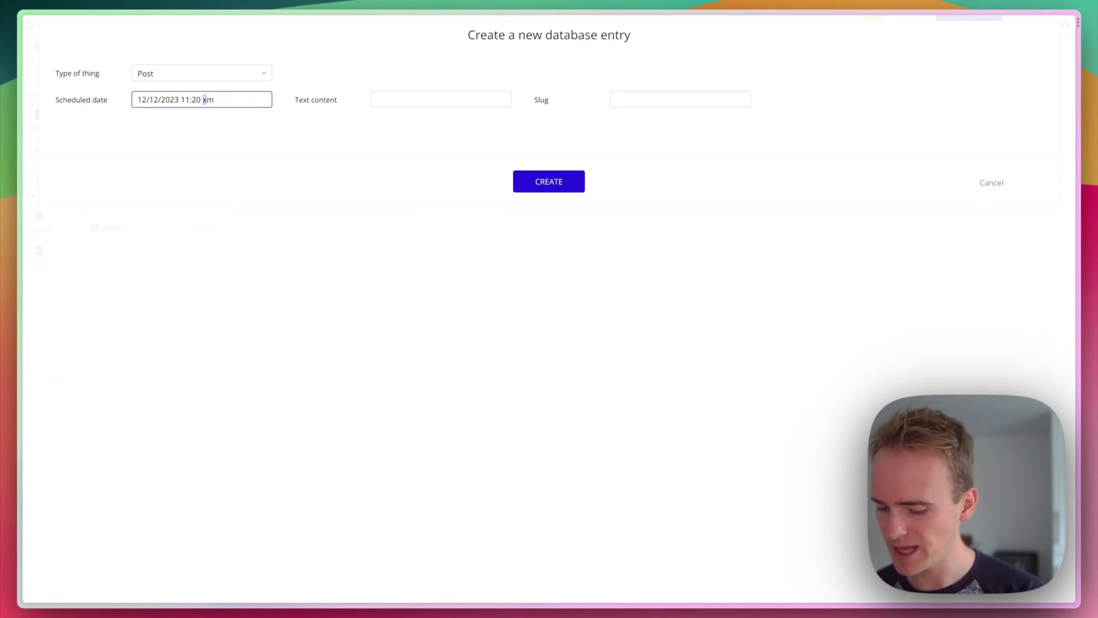
type("a")
key("Tab")
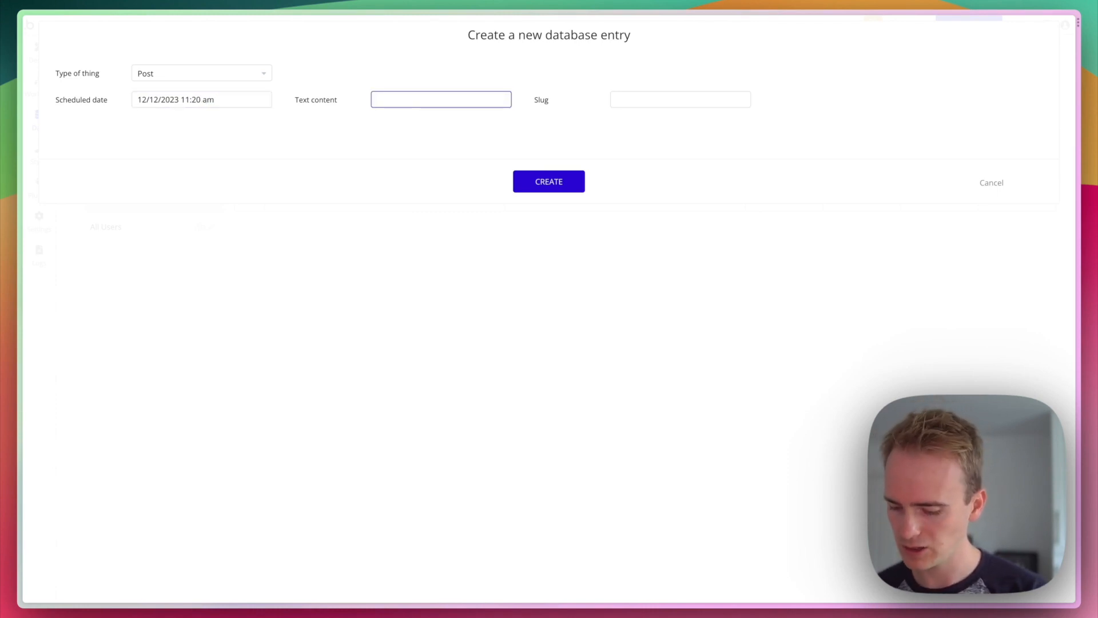
type("Testing post")
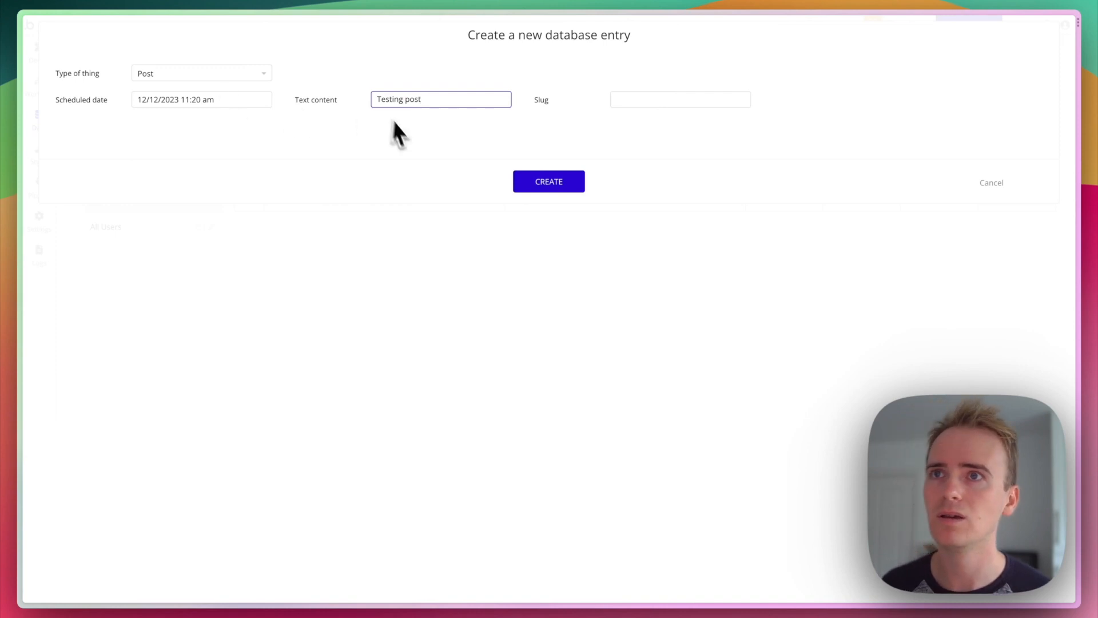
left_click(560, 183)
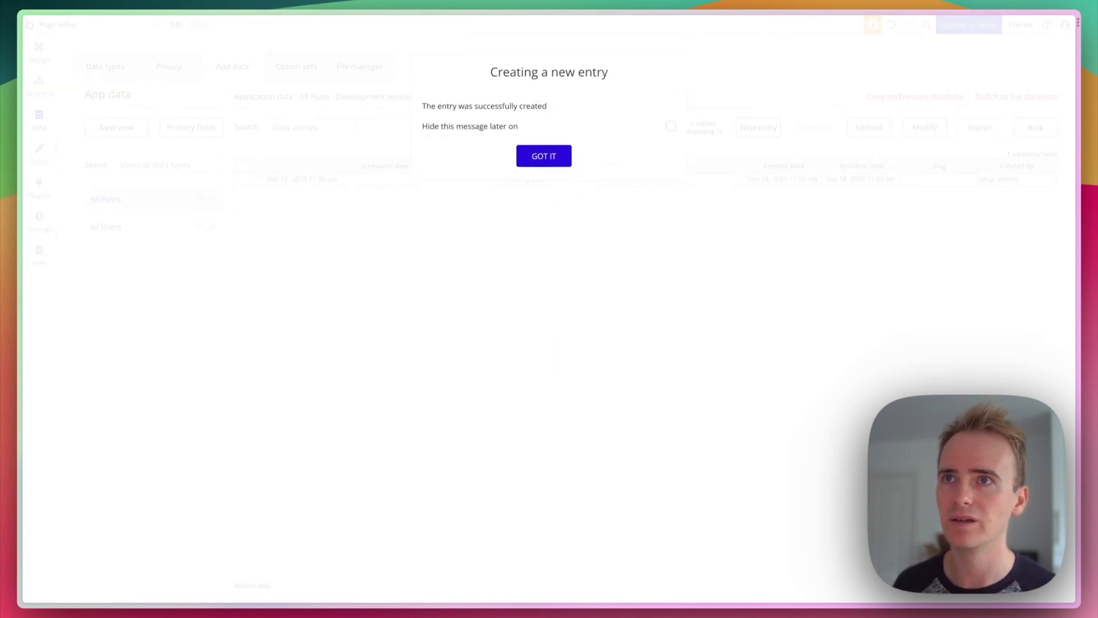
left_click(542, 155)
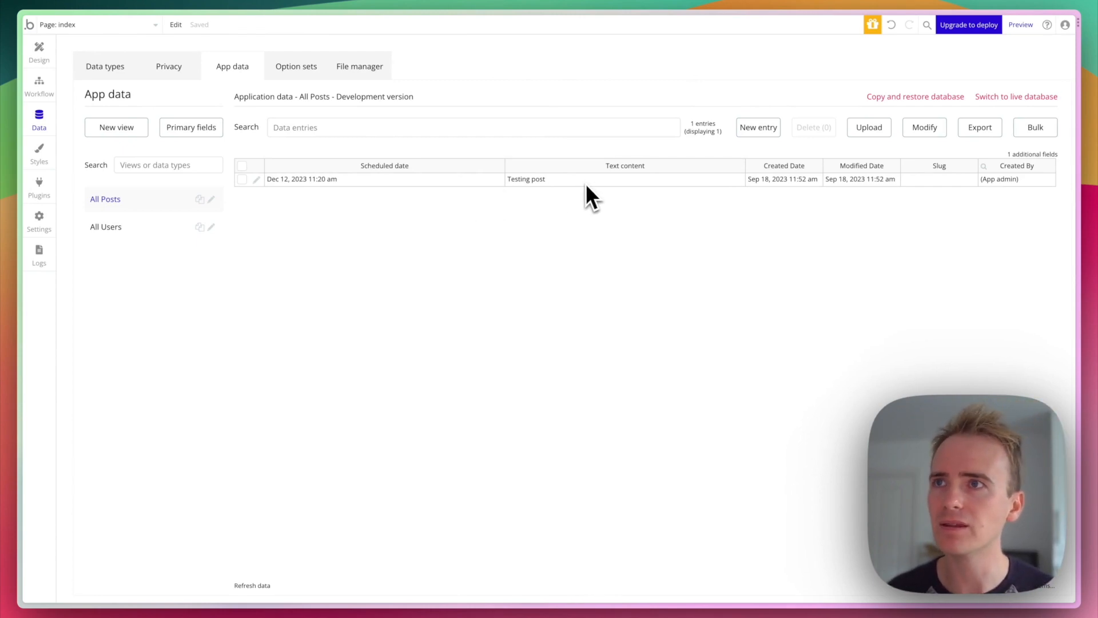
- Compare the empty All Users data with All Posts, ending on the Testing post entry
left_click(120, 232)
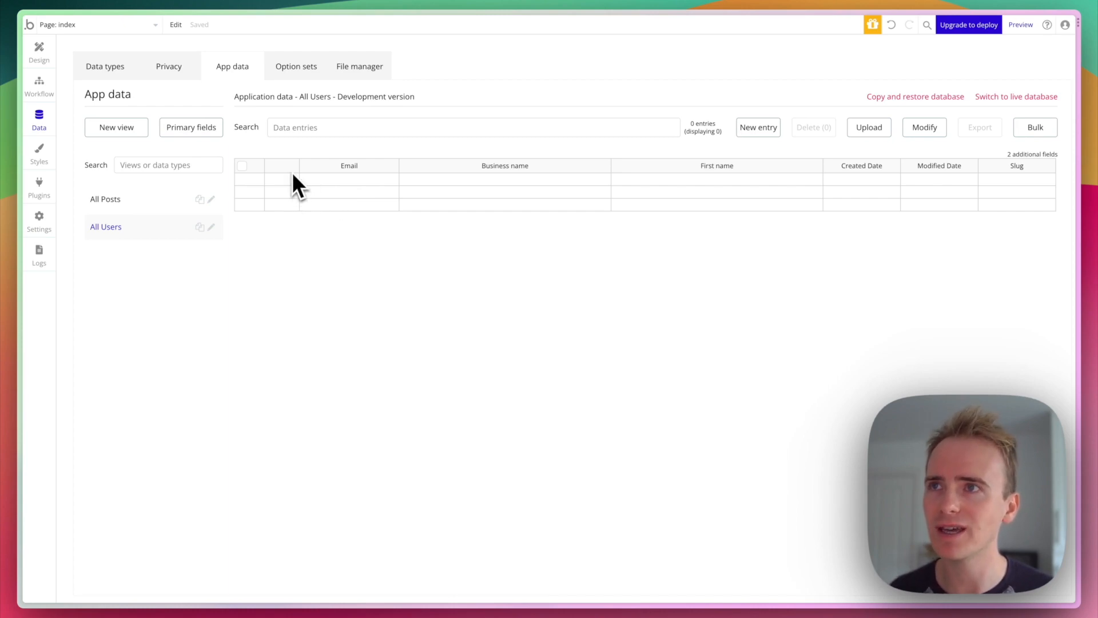
left_click(112, 202)
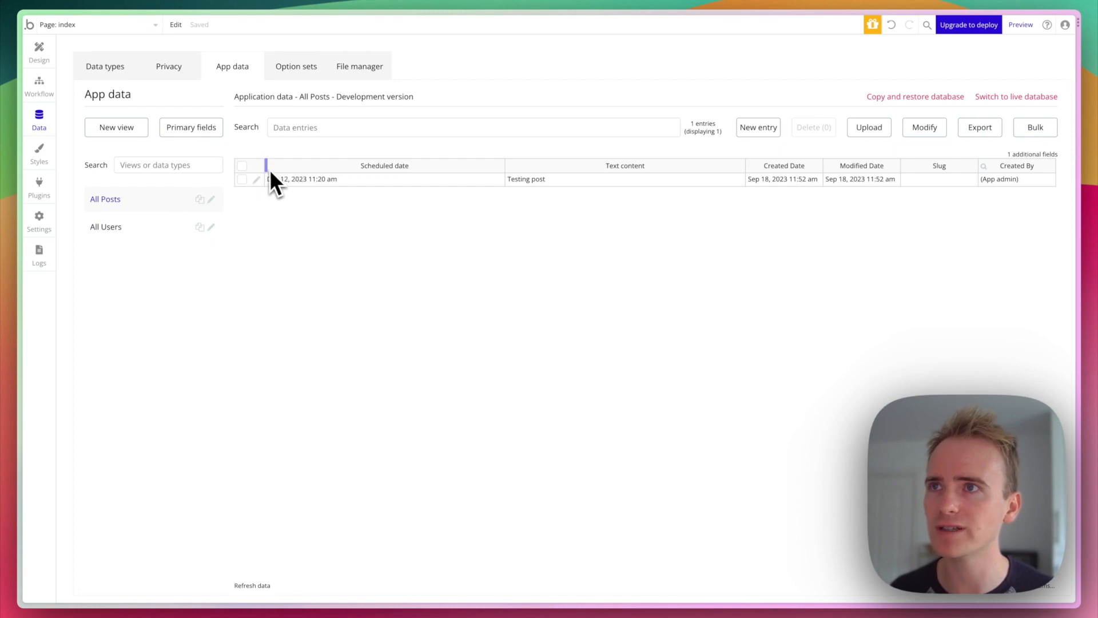
left_click(140, 230)
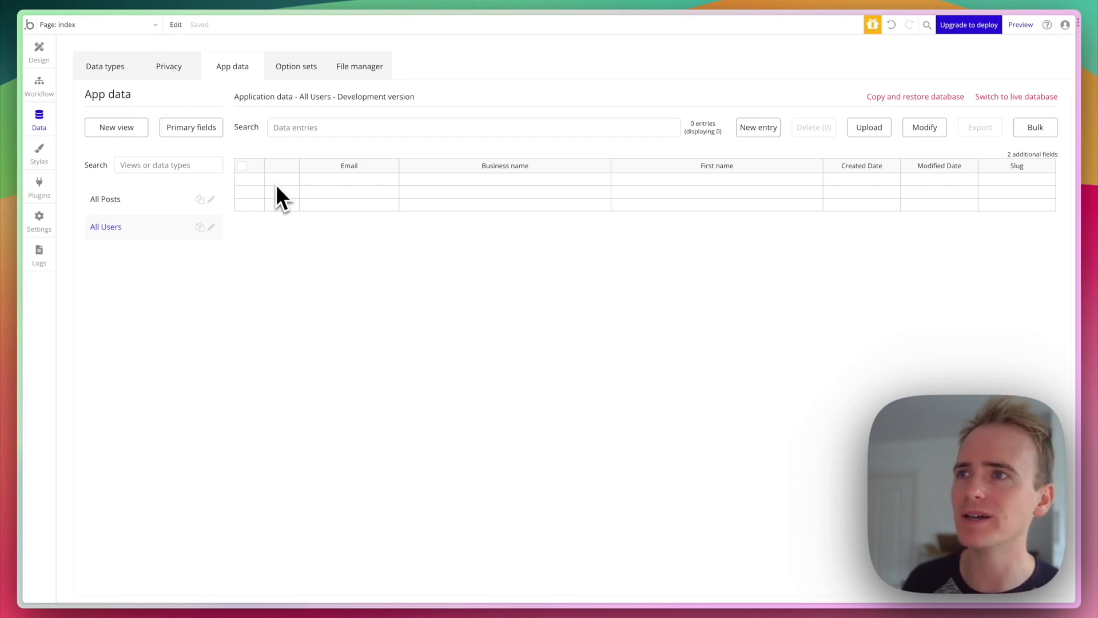
left_click(164, 200)
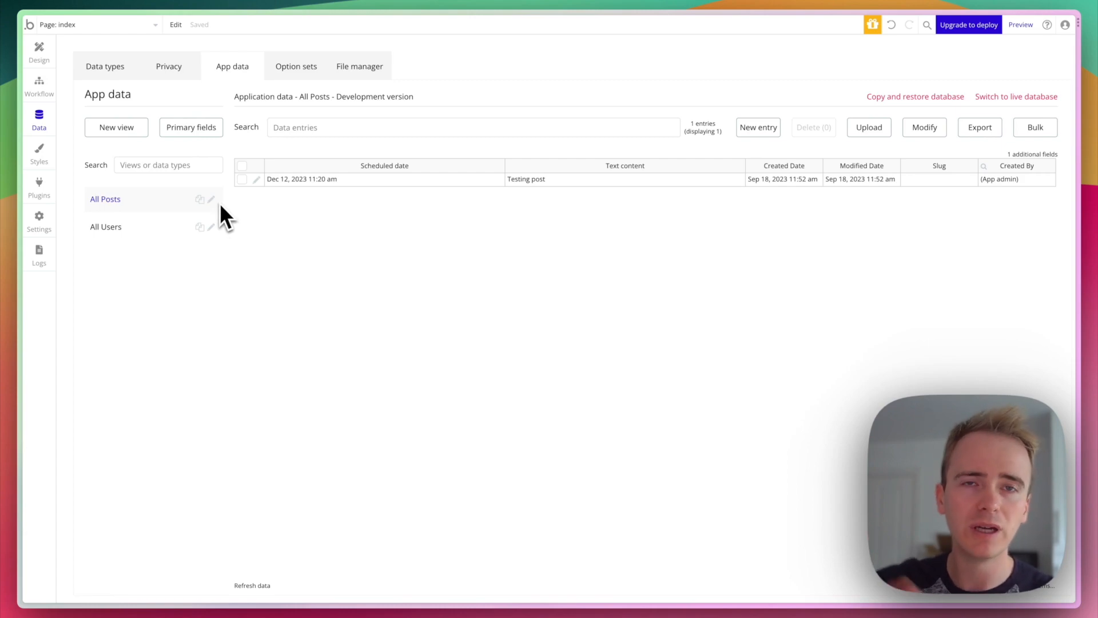
left_click(256, 180)
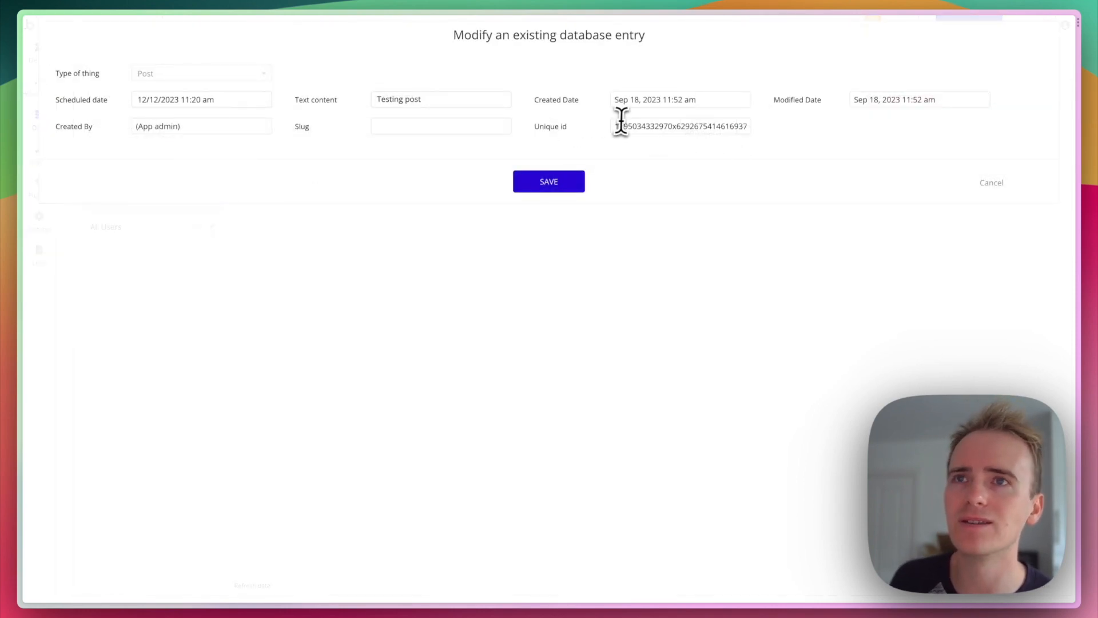
double_click(616, 126)
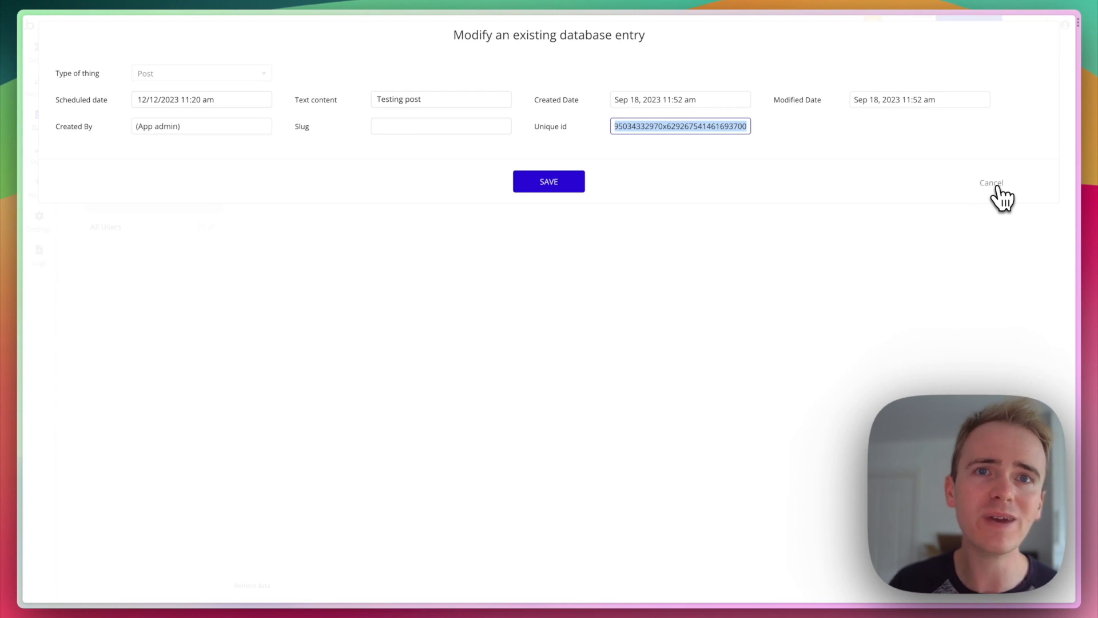
left_click(997, 188)
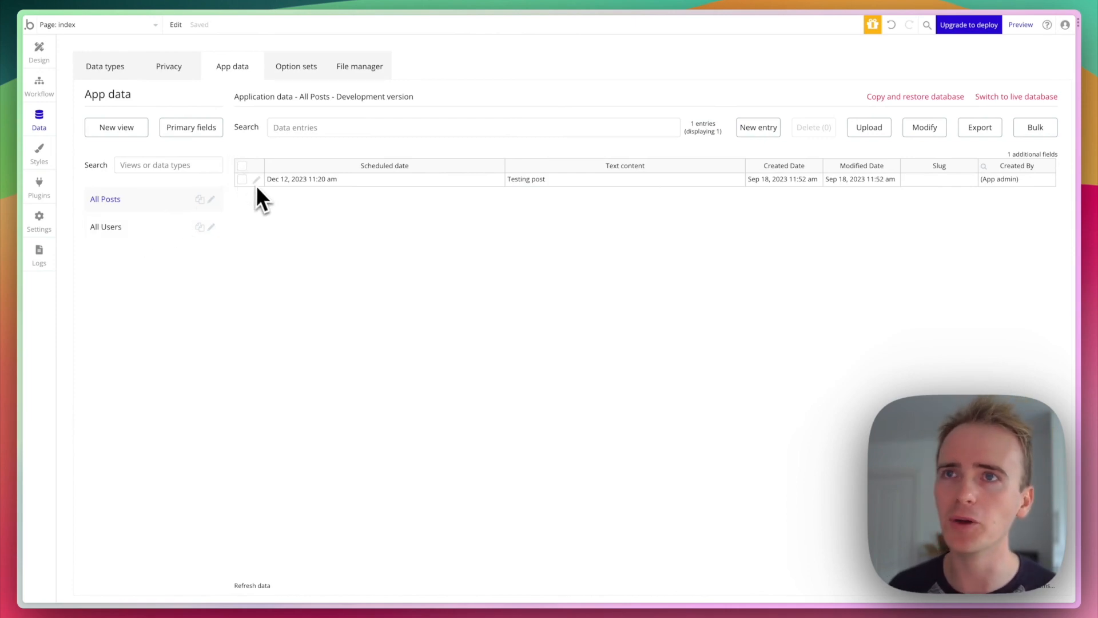
- Select the Testing post's Text content and Scheduled date cells in the All Posts table
left_click(542, 181)
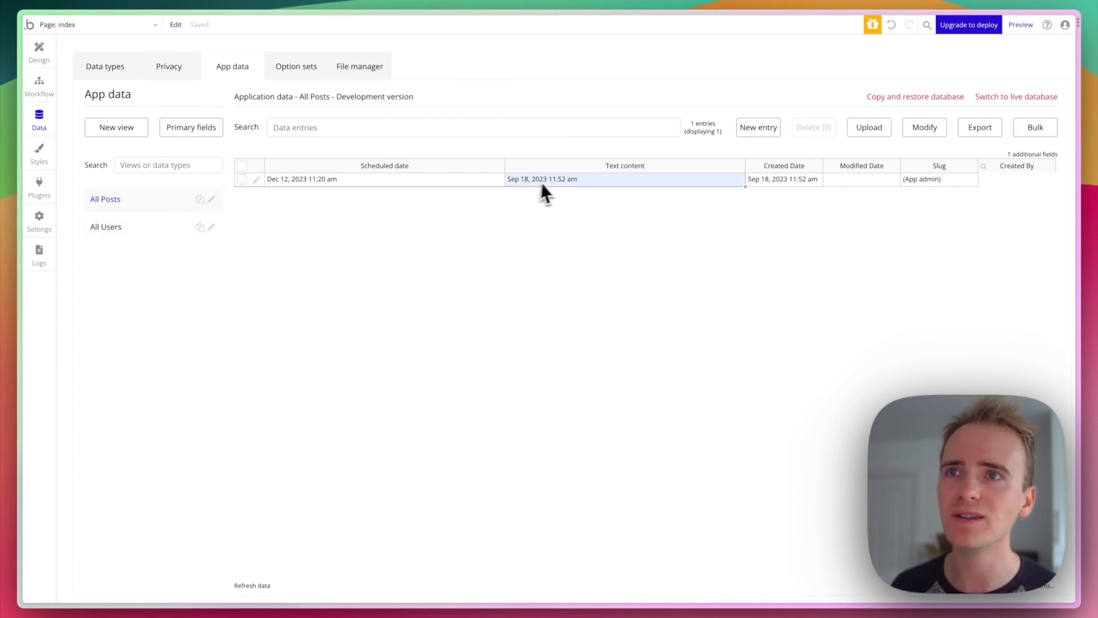
left_click(475, 182)
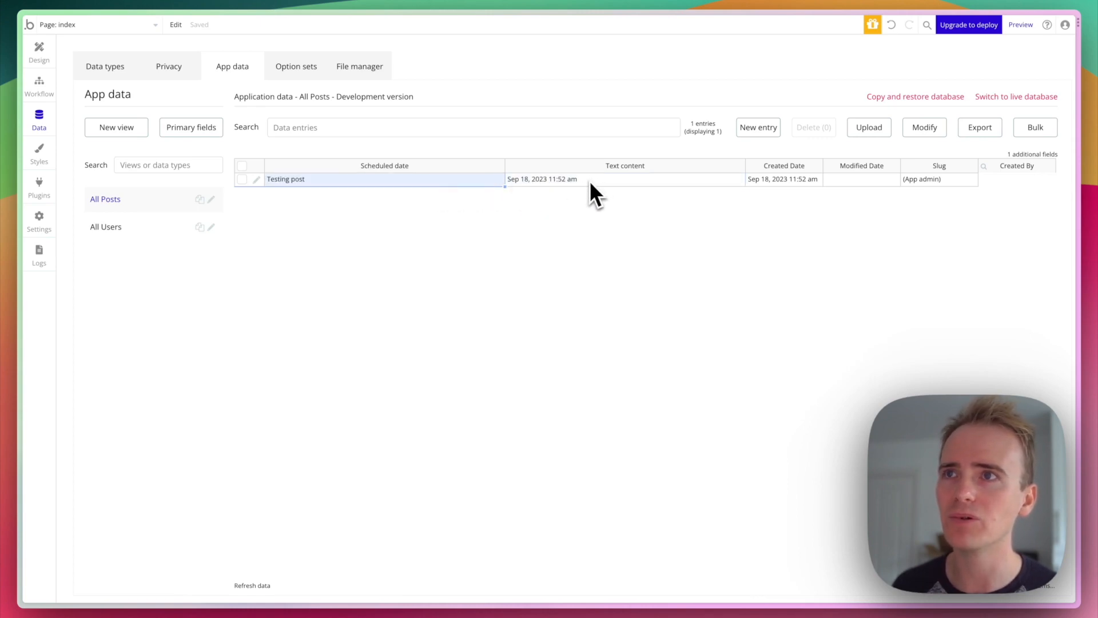
left_click(439, 179)
left_click(496, 212)
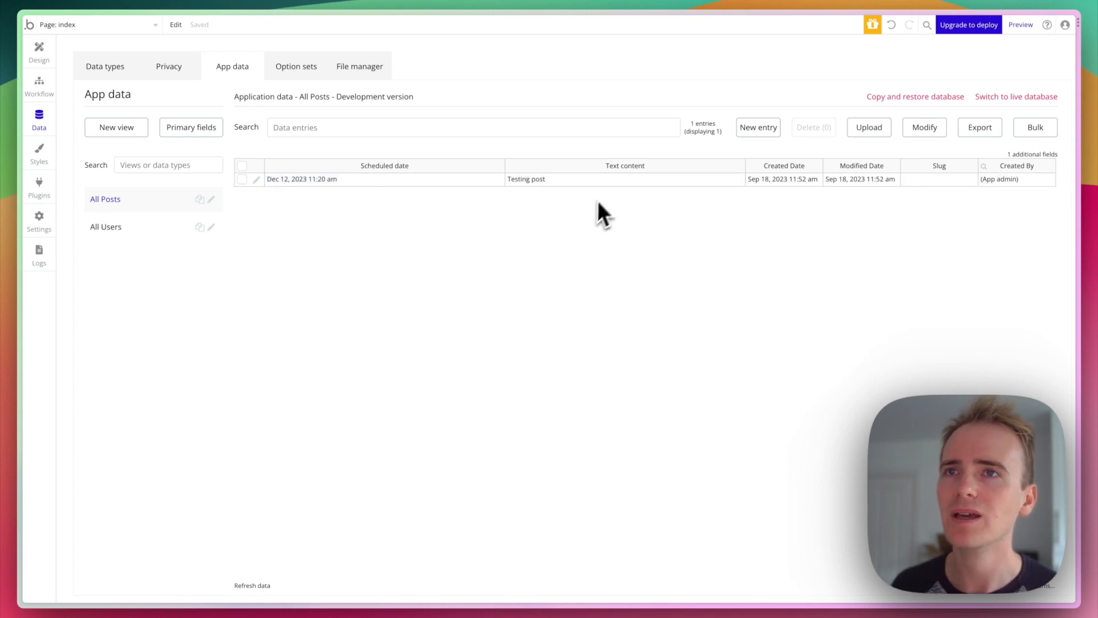
- Set the Post type's primary display field to Text content and save
left_click(198, 127)
left_click(174, 96)
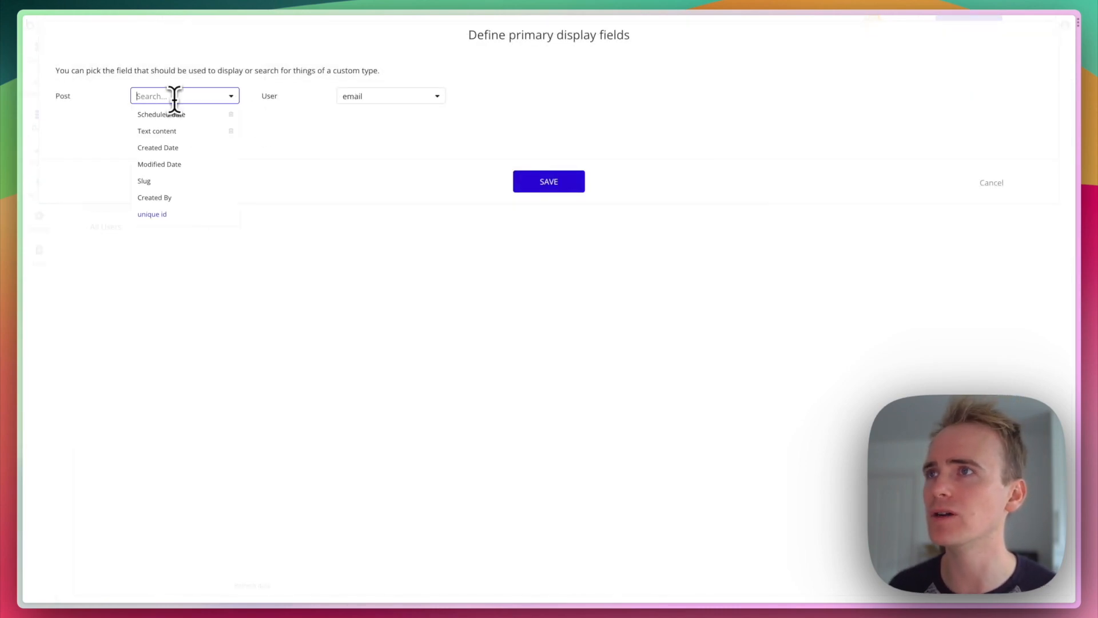
left_click(175, 131)
left_click(540, 182)
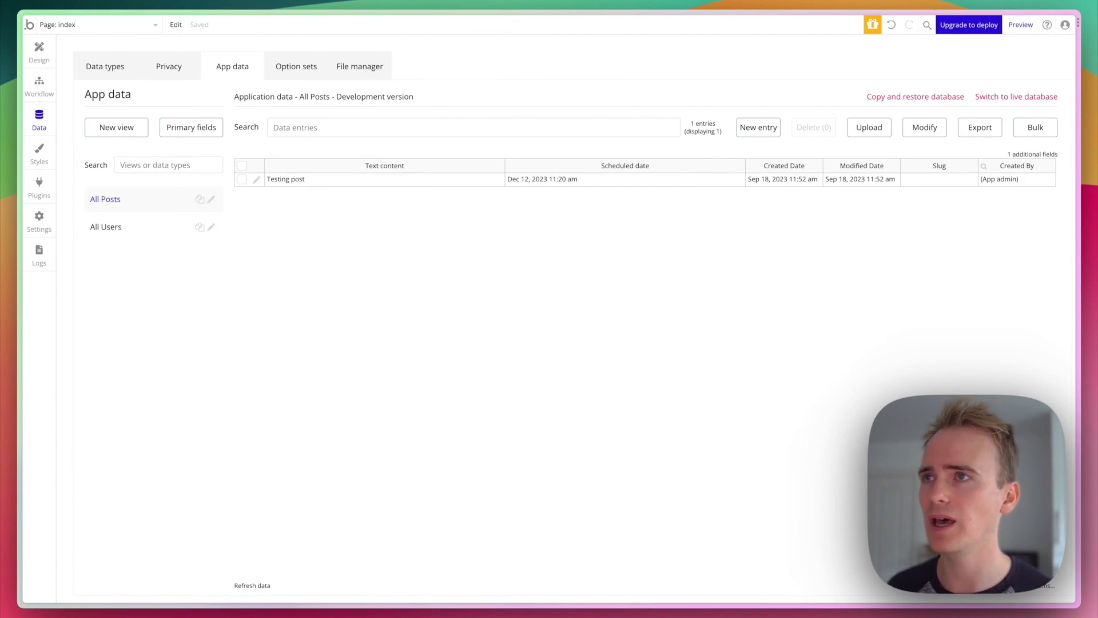
- Start a new field on the User data type named 'Posts created'
left_click(103, 67)
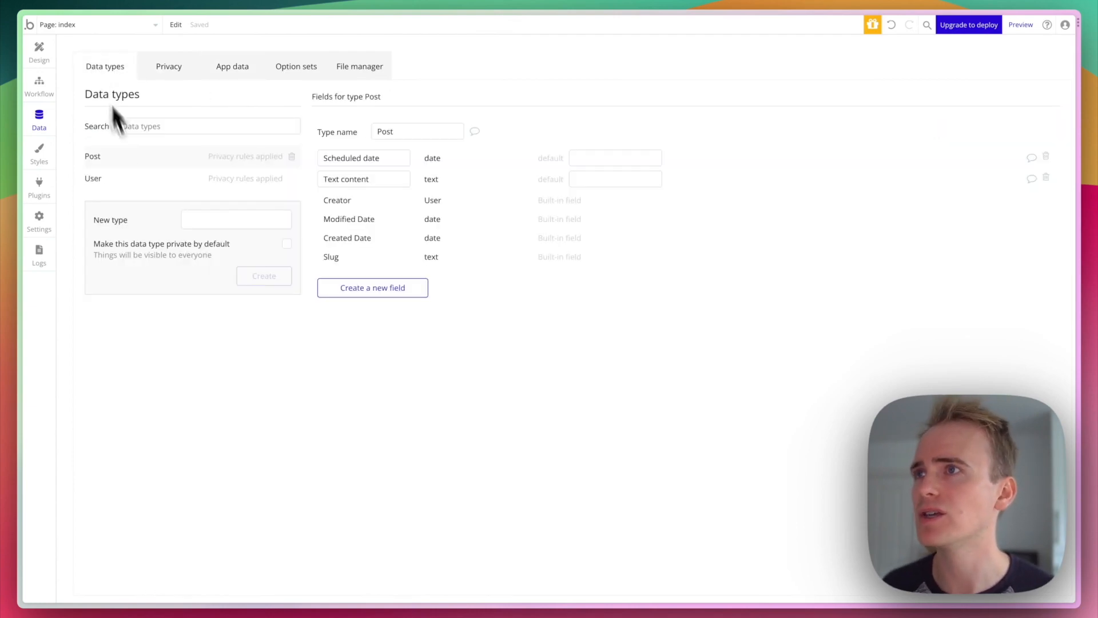
left_click(141, 182)
left_click(402, 291)
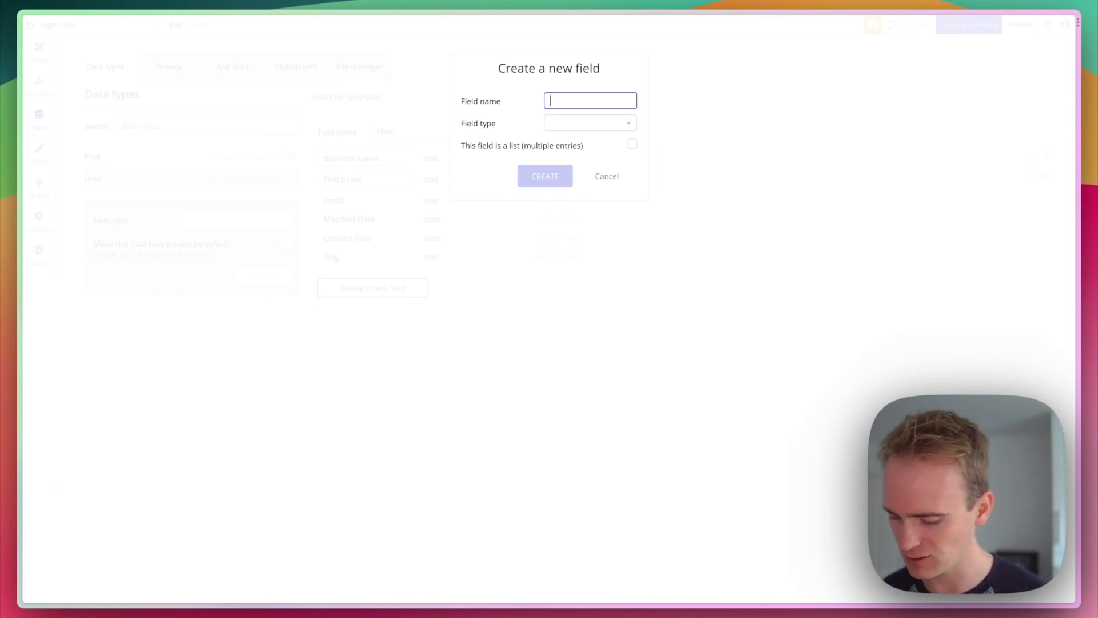
type("Posts l")
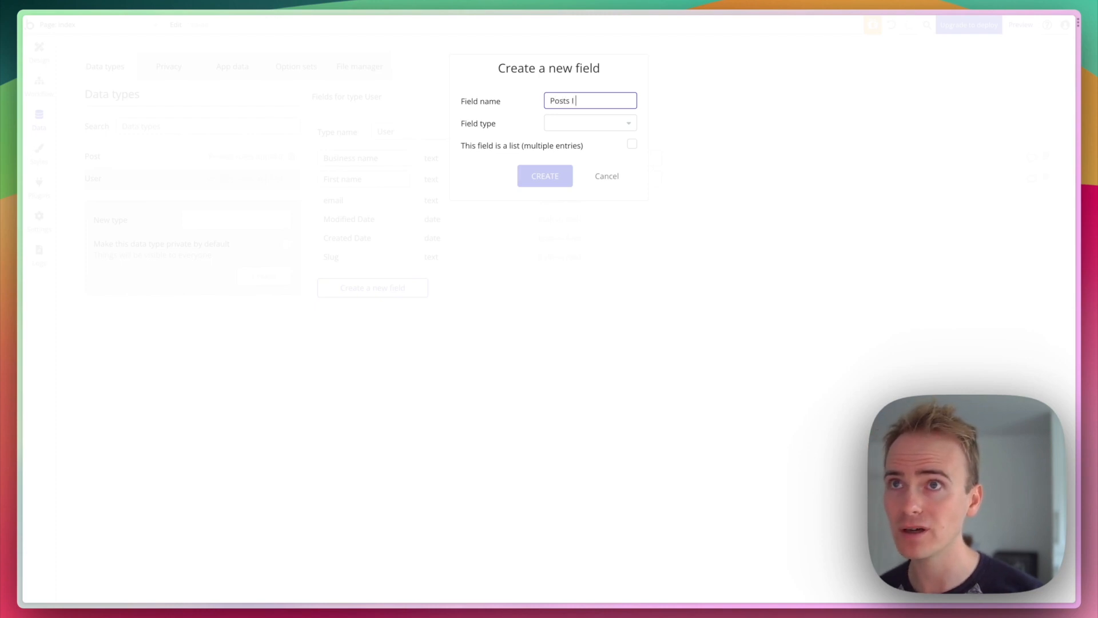
type(" have")
key("BackSpace")
key("BackSpace")
key("BackSpace")
key("BackSpace")
type("created")
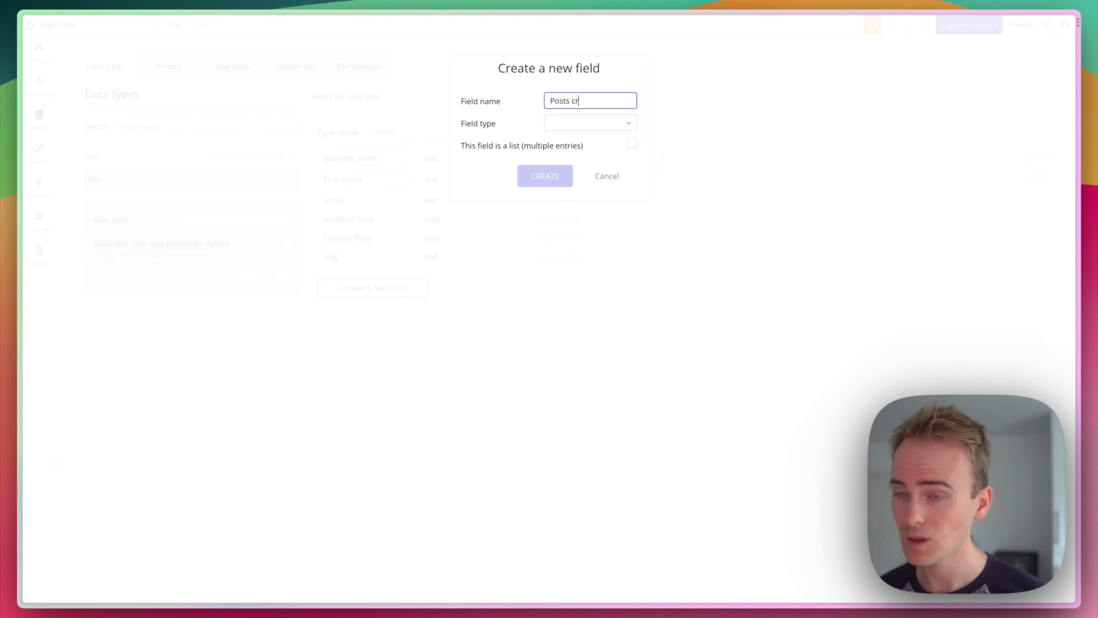
- Make Posts created a list of Posts, create it, and view the All Users data
left_click(624, 117)
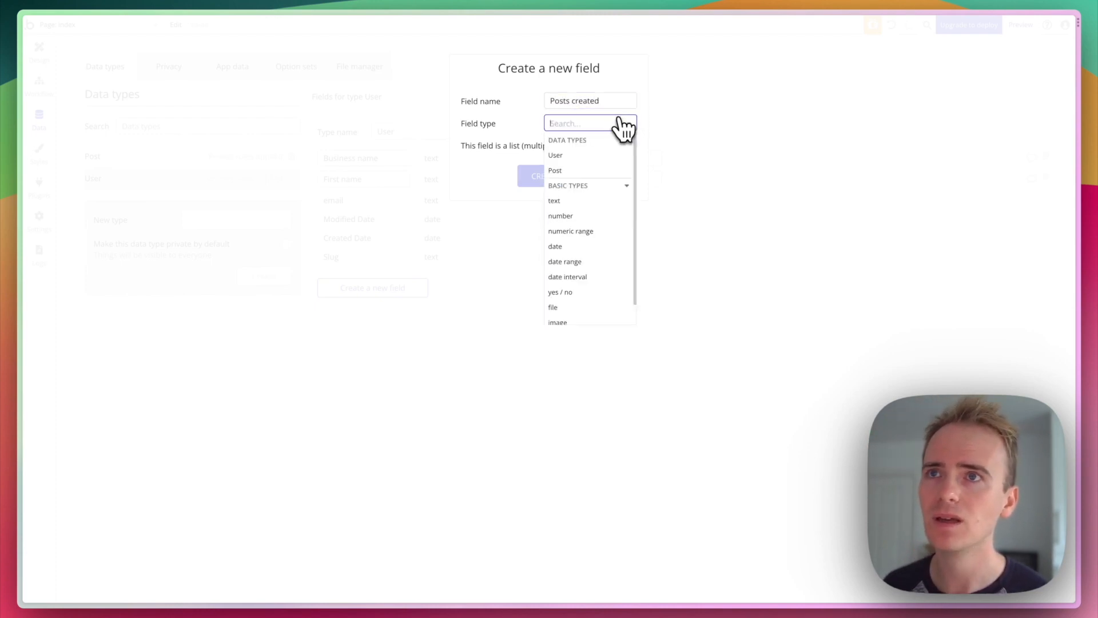
type("post")
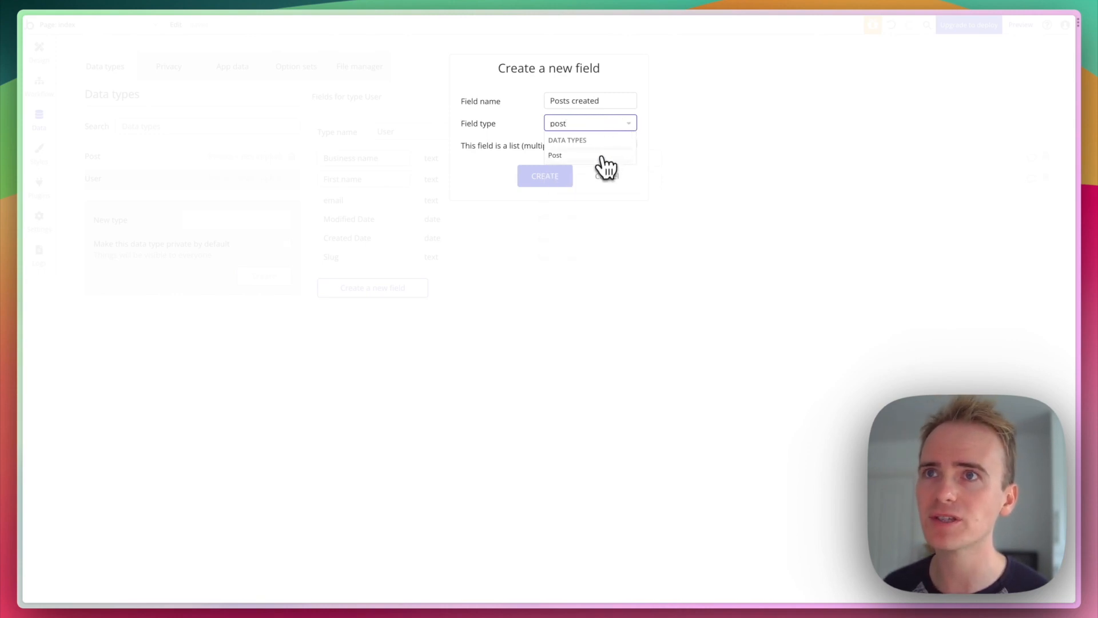
left_click(600, 155)
left_click(632, 144)
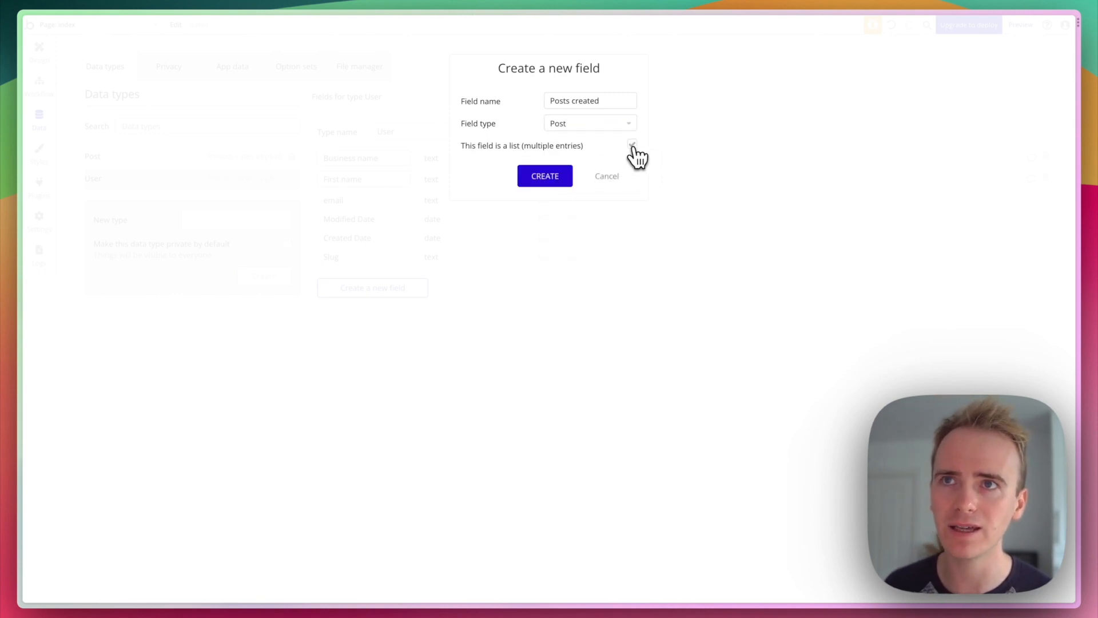
left_click(549, 183)
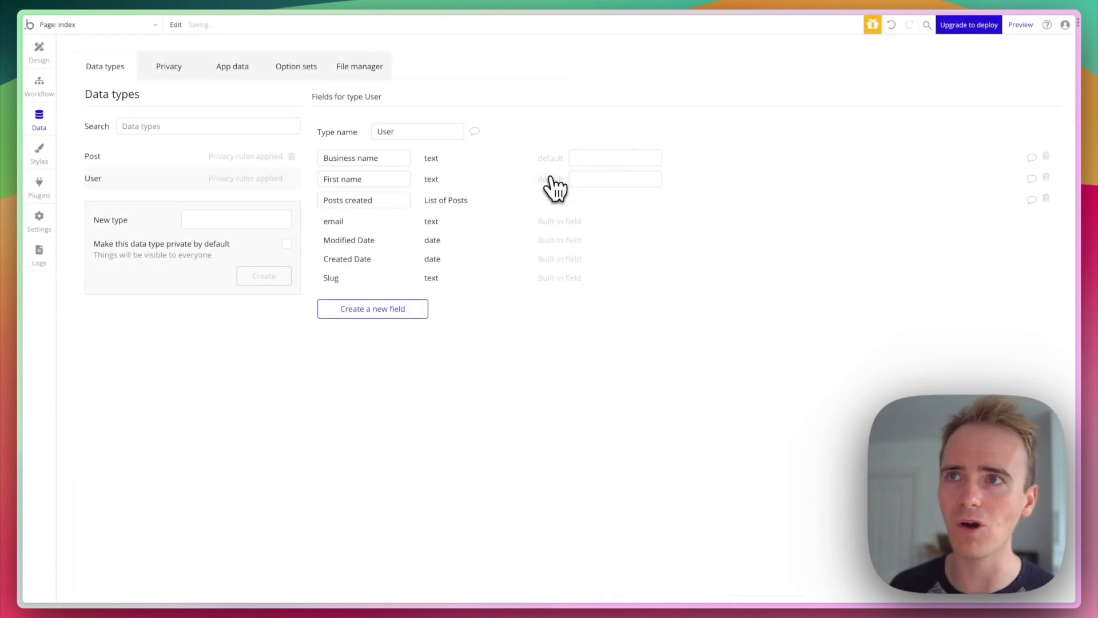
left_click(229, 70)
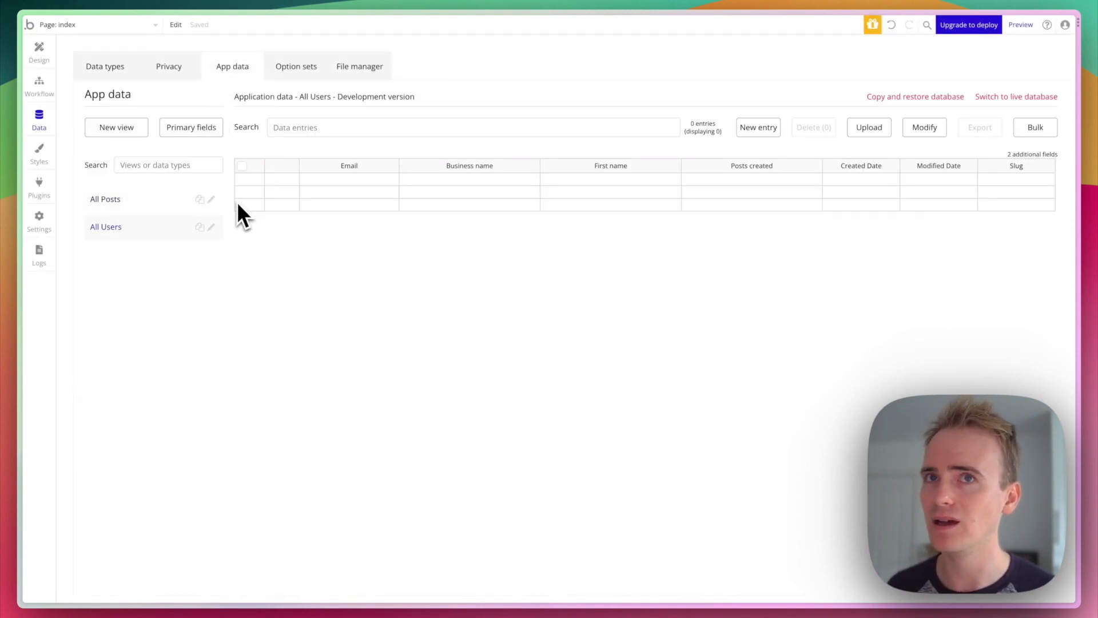
- Create a new user entry with a demo e-mail address
left_click(754, 129)
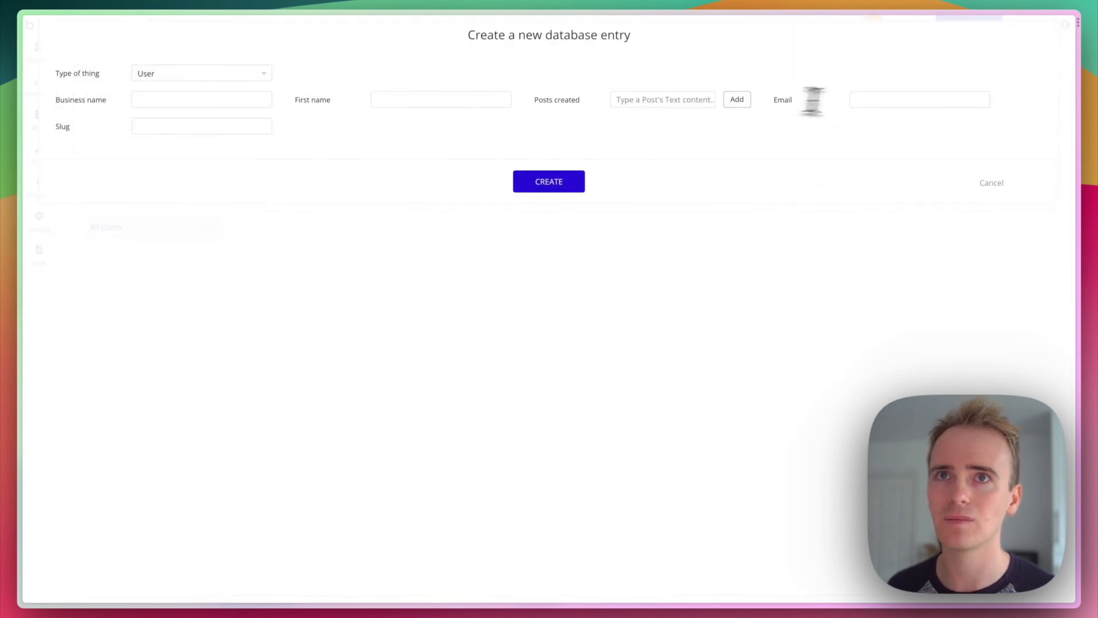
left_click(892, 98)
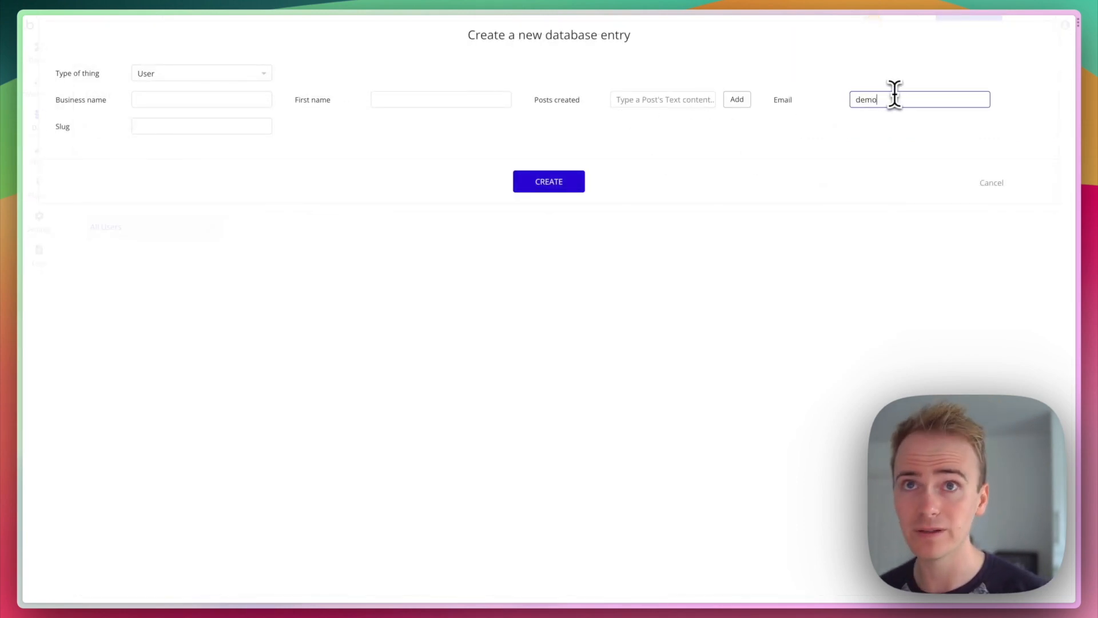
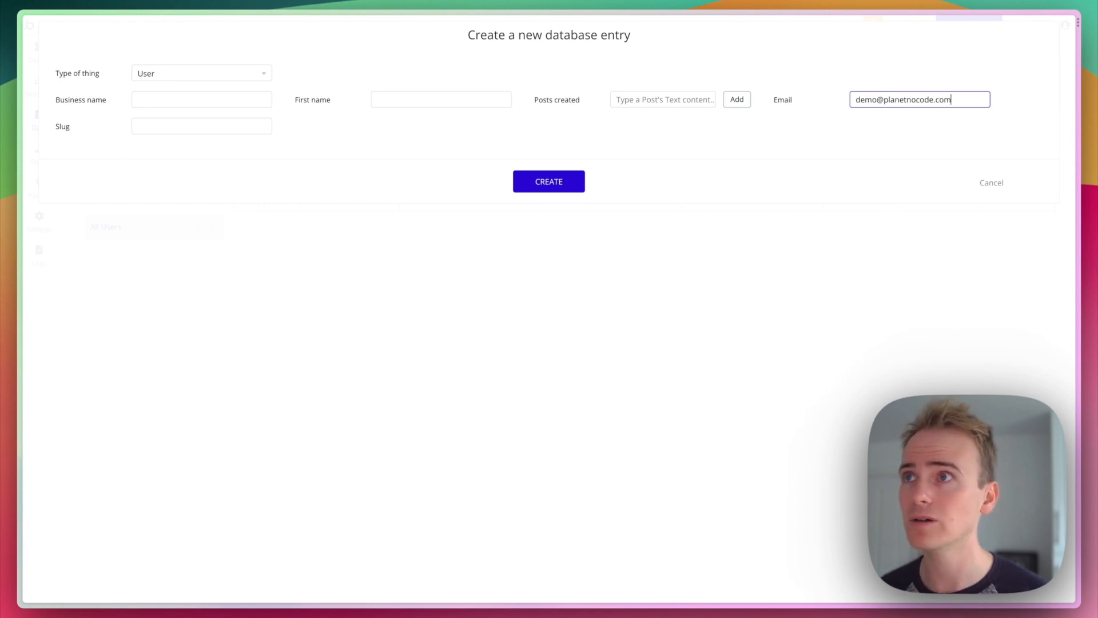
left_click(566, 182)
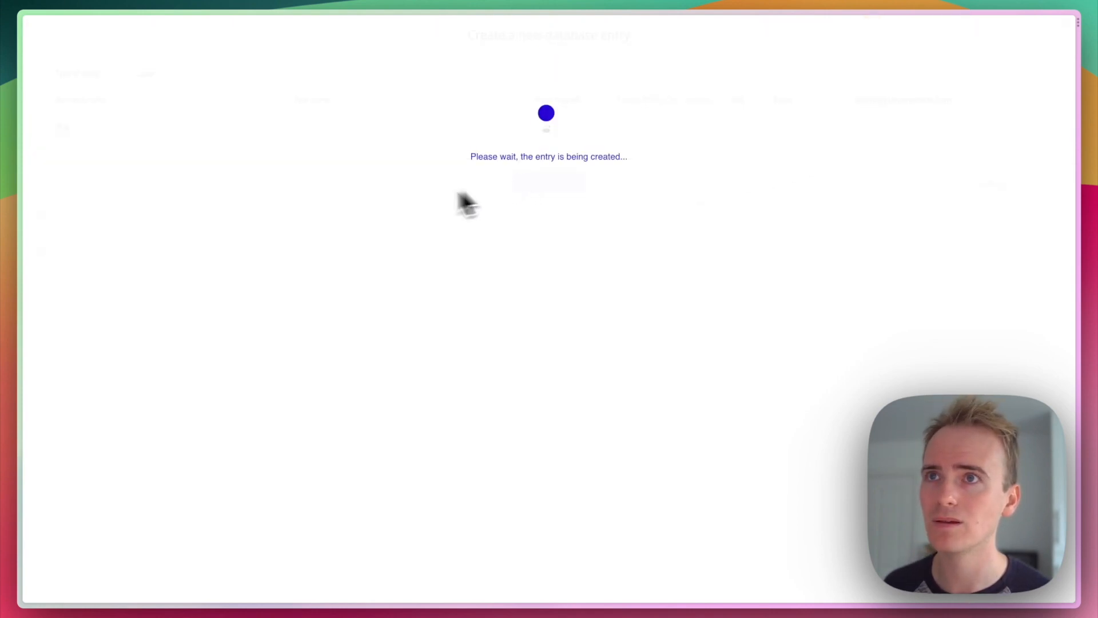
left_click(542, 155)
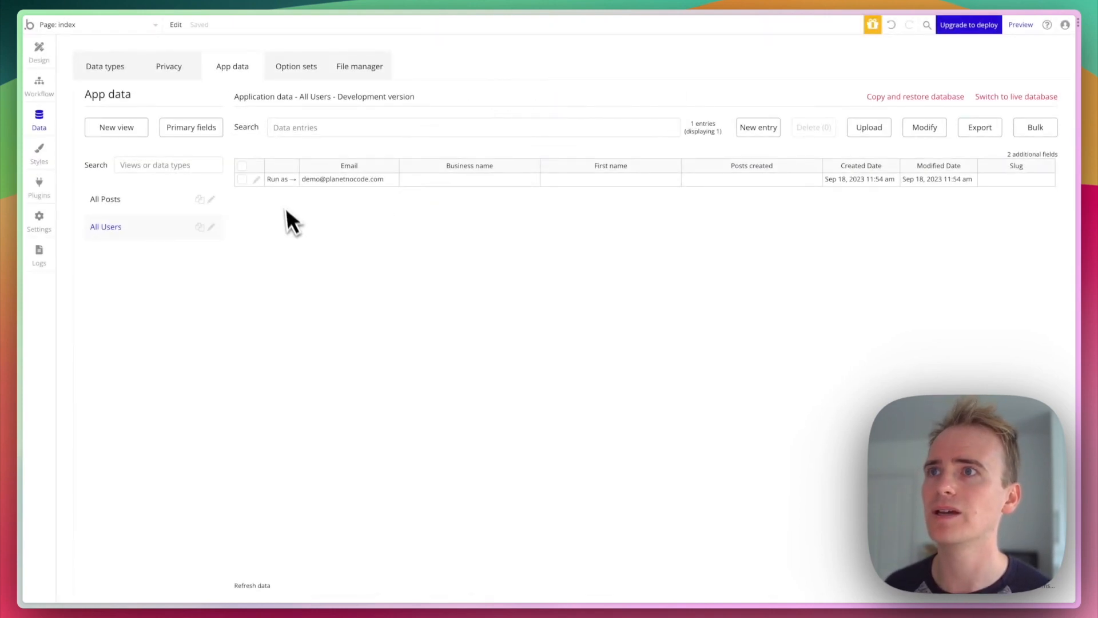
- Add 'Testing post' to the new user's Posts created list and save the entry
left_click(256, 179)
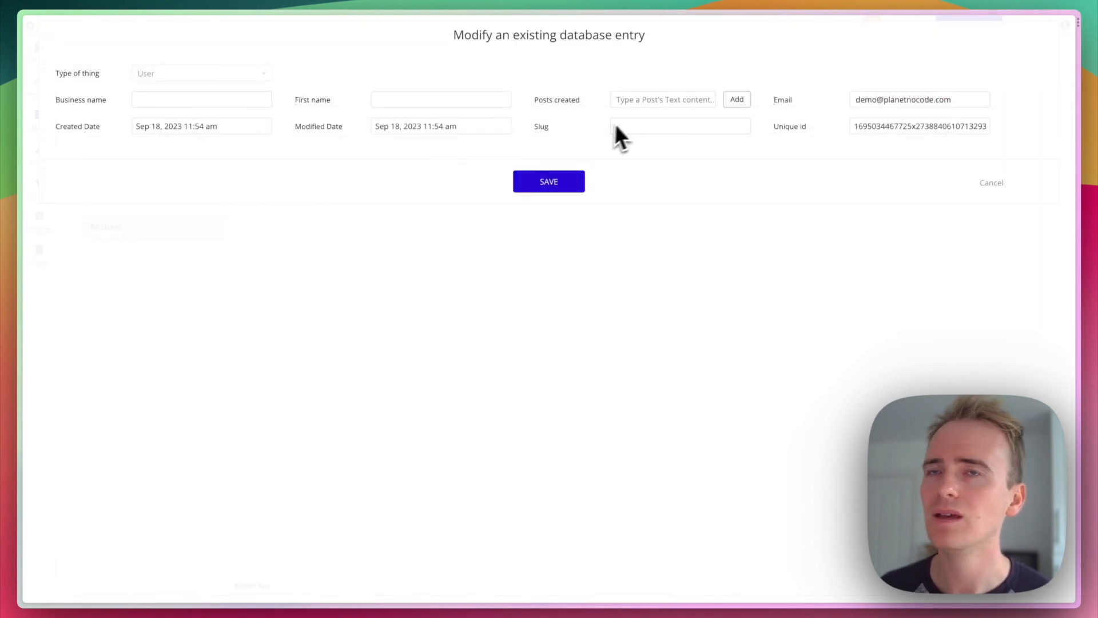
left_click(653, 101)
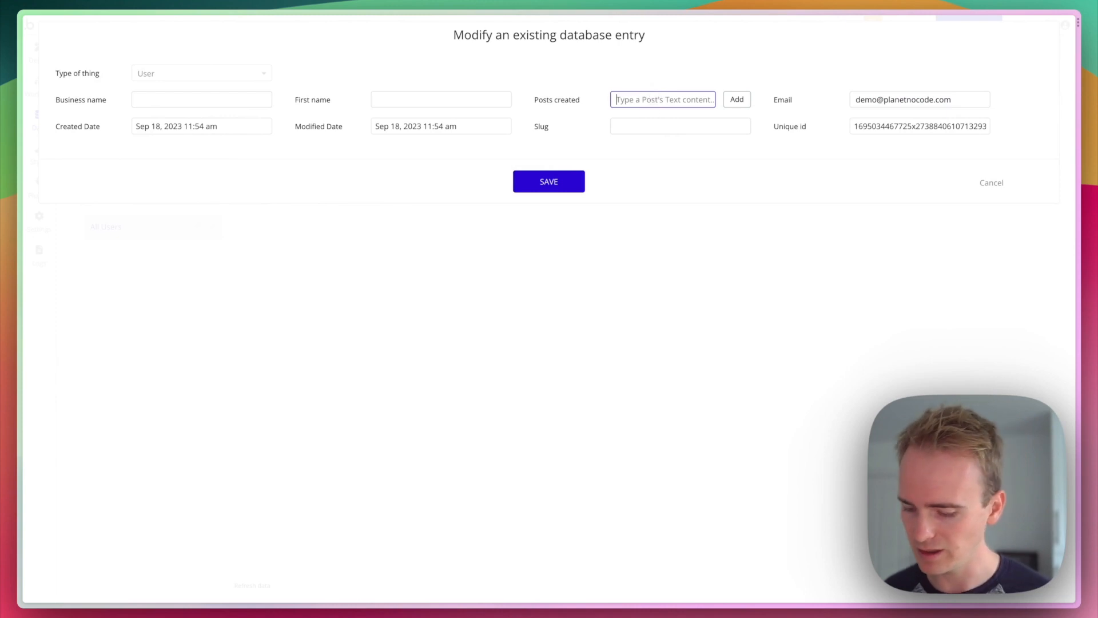
type("test")
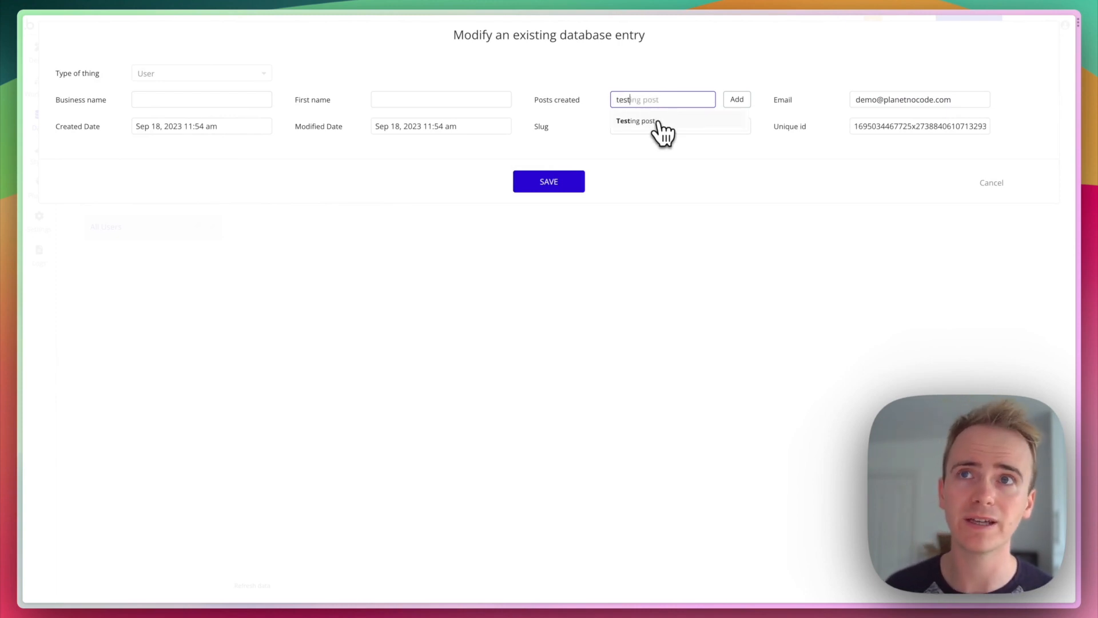
left_click(658, 130)
left_click(745, 101)
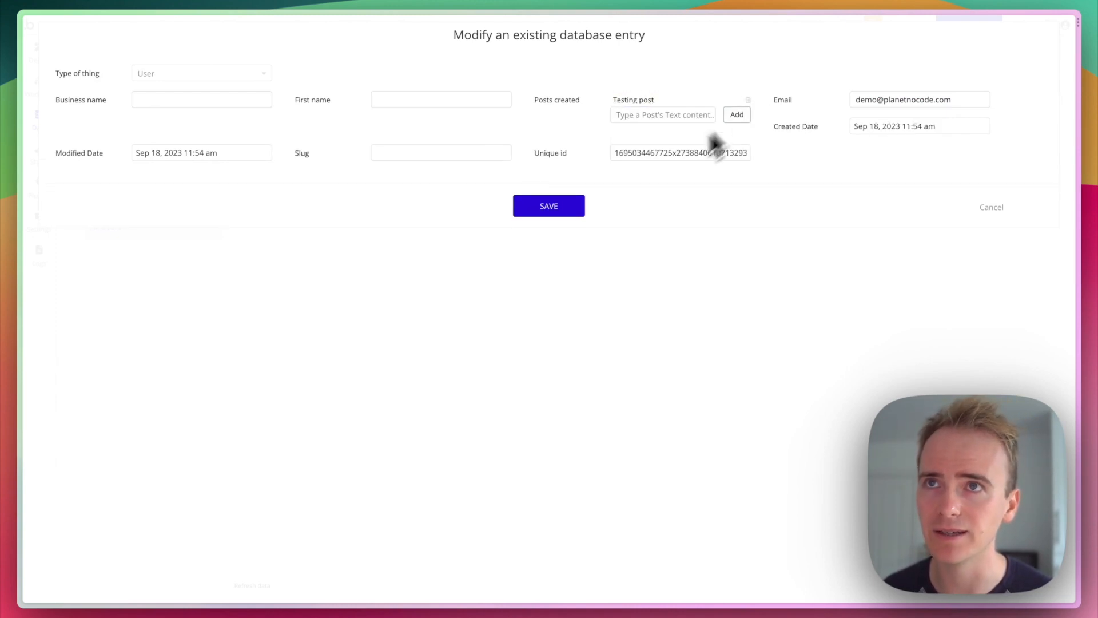
left_click(566, 212)
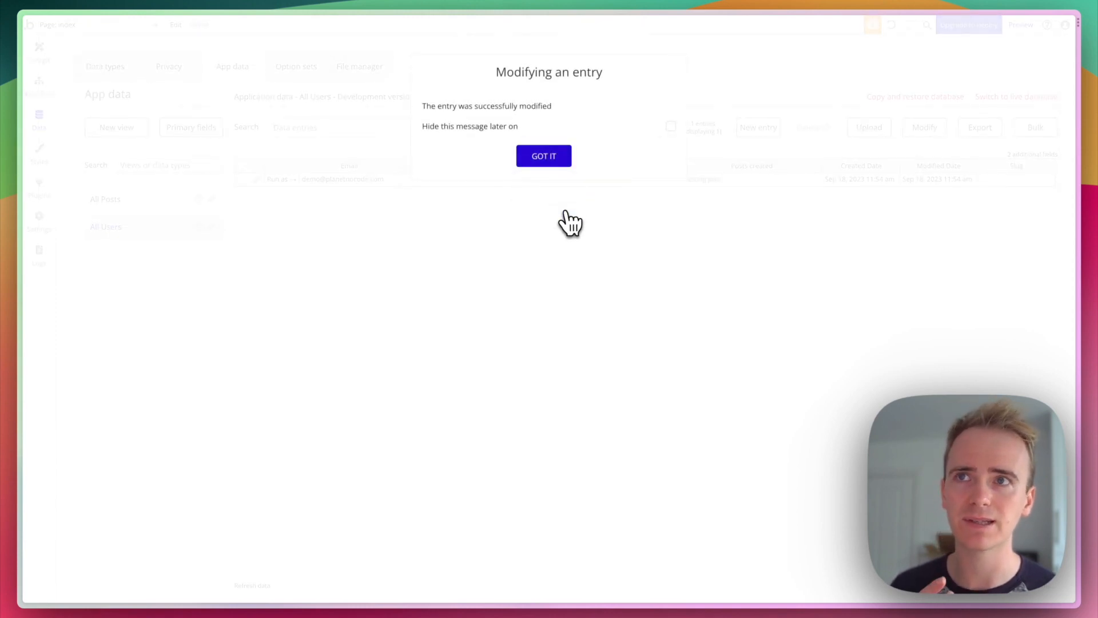
left_click(552, 161)
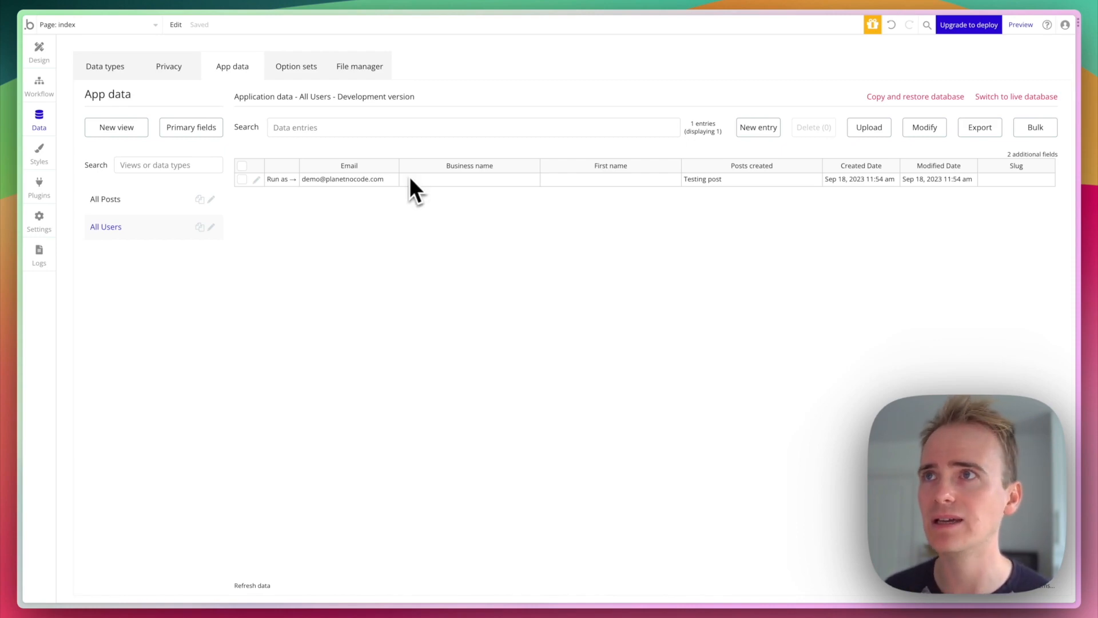
- Open the Option sets section of the Data area to see its introduction
left_click(289, 75)
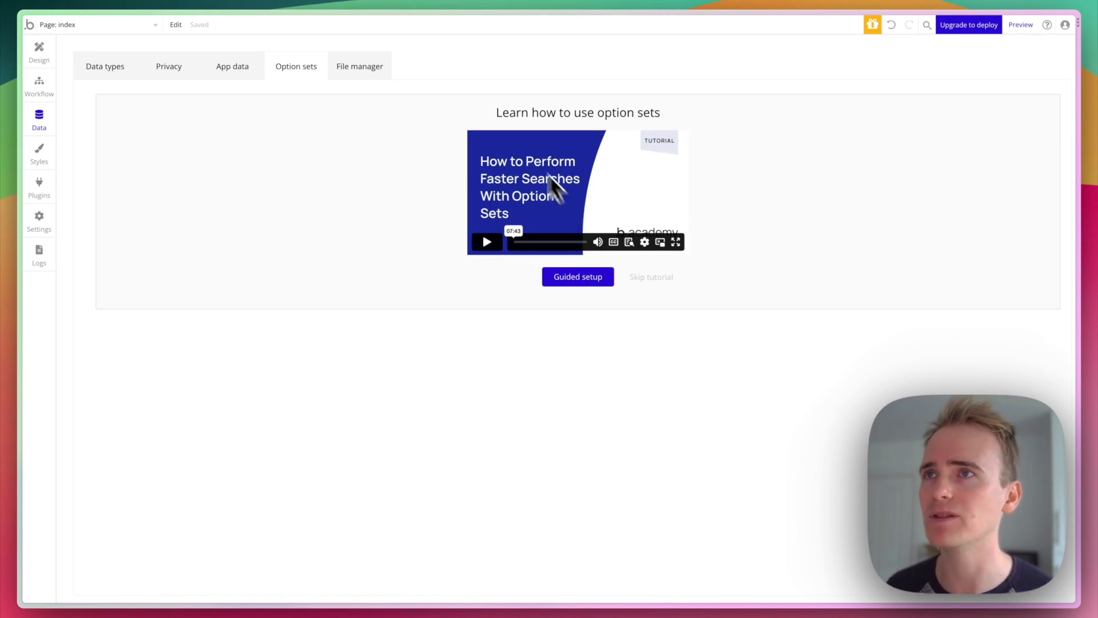
- Check the empty File manager, then bring up the list of element Styles
left_click(373, 64)
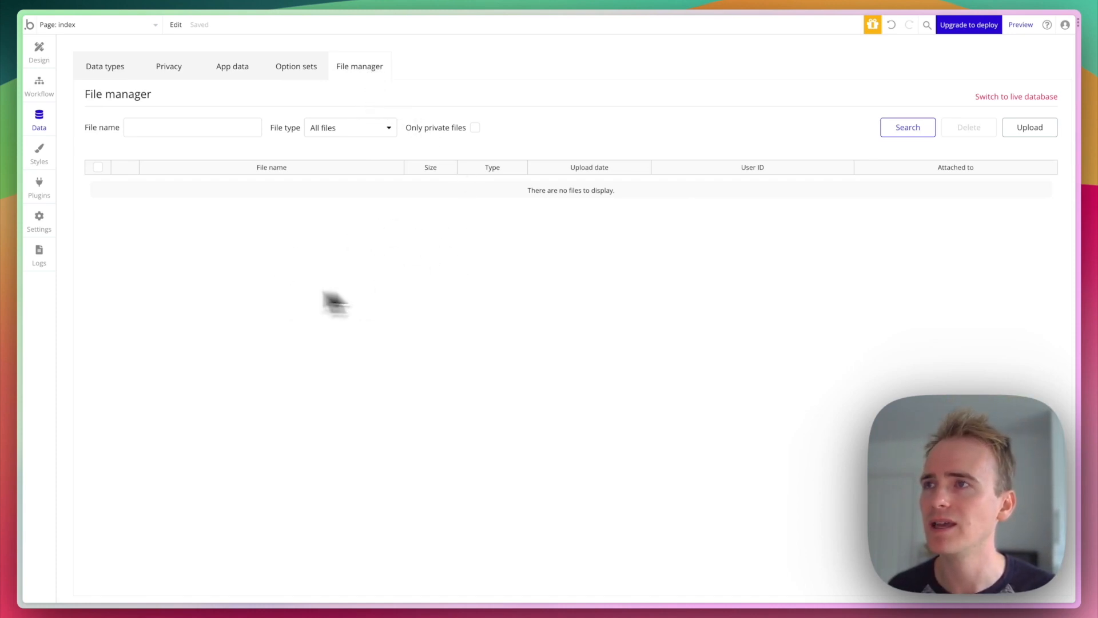
left_click(38, 156)
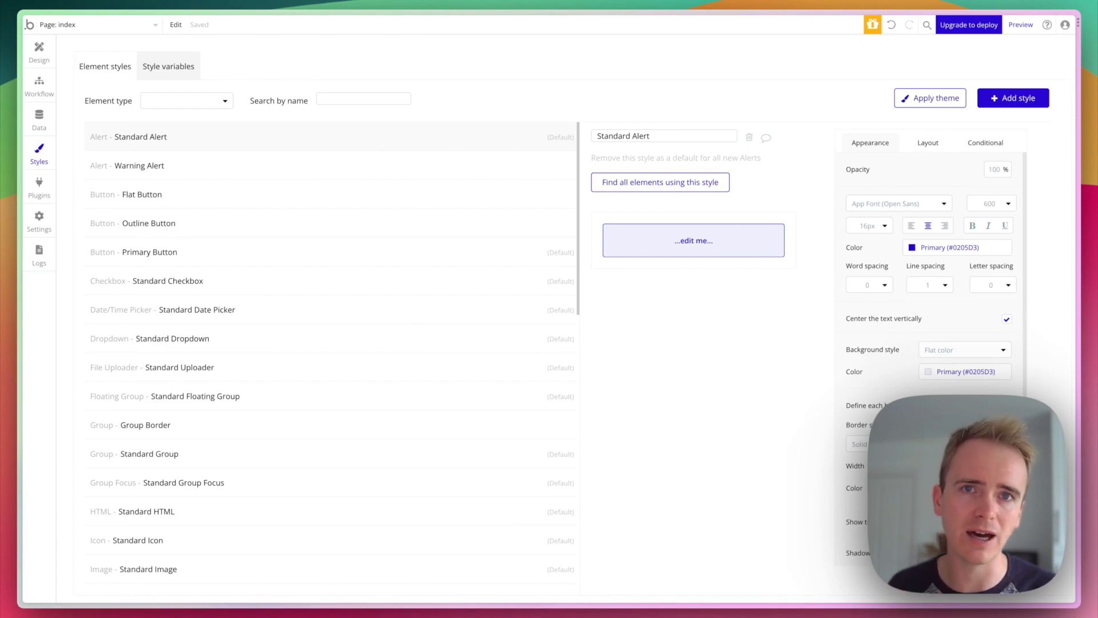
- Preview the button styles and change the Primary Button background colour to magenta
mouse_move(232, 223)
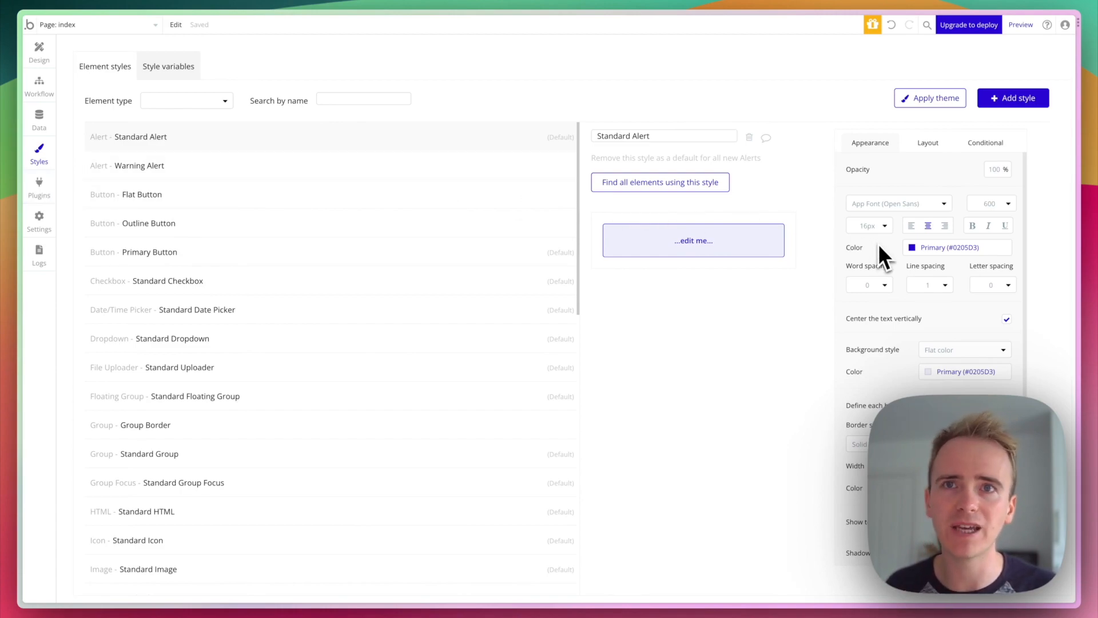
left_click(219, 200)
left_click(220, 228)
left_click(222, 256)
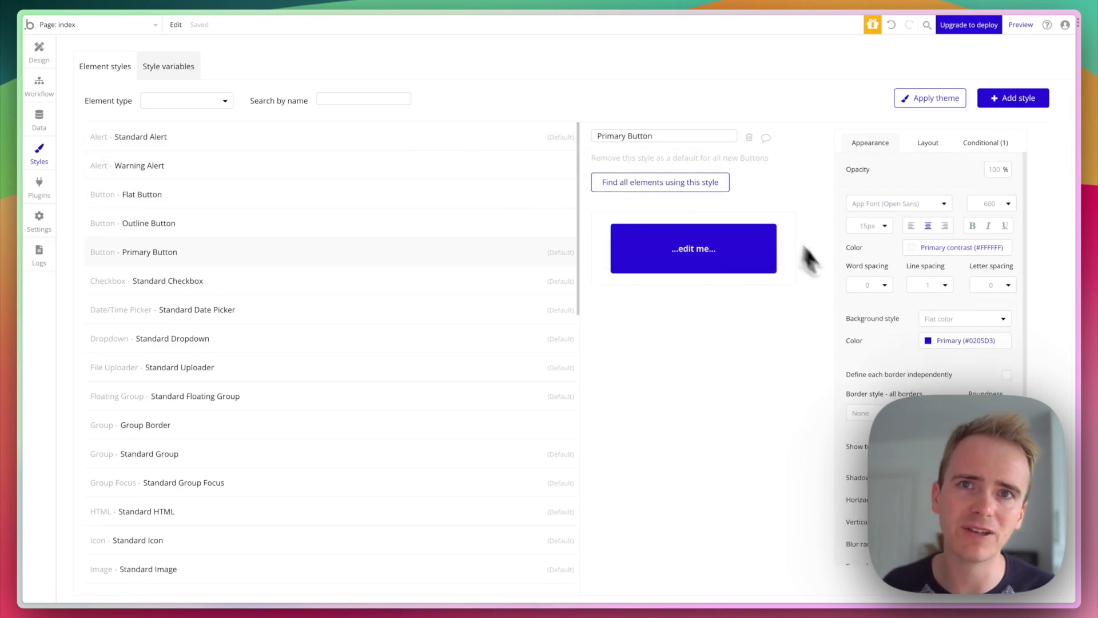
left_click(938, 340)
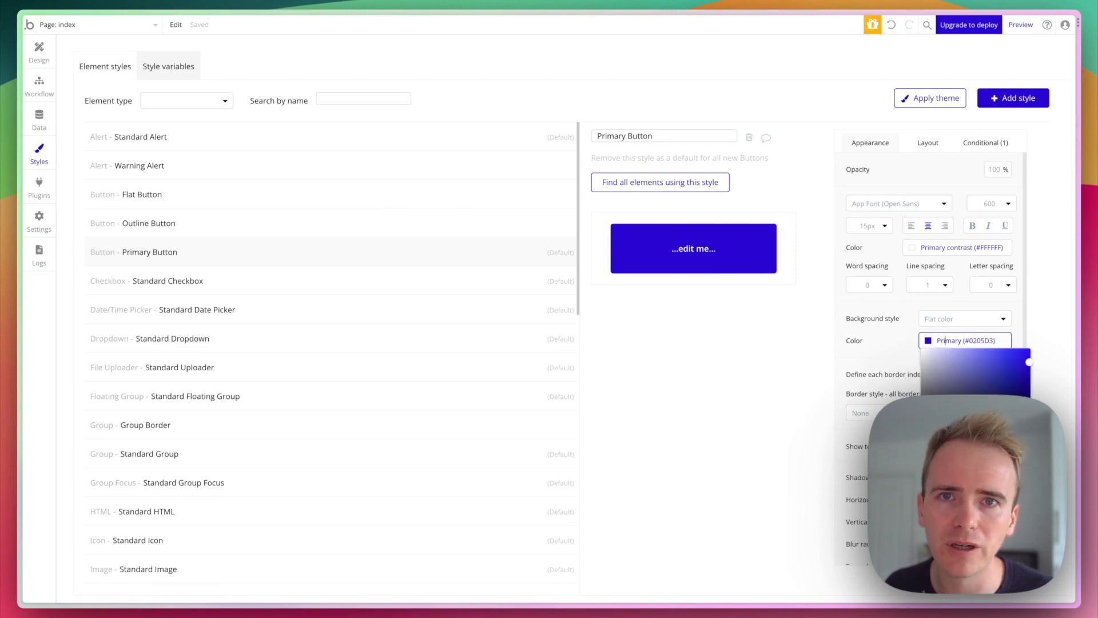
left_click_drag(995, 433, 1017, 433)
left_click(793, 361)
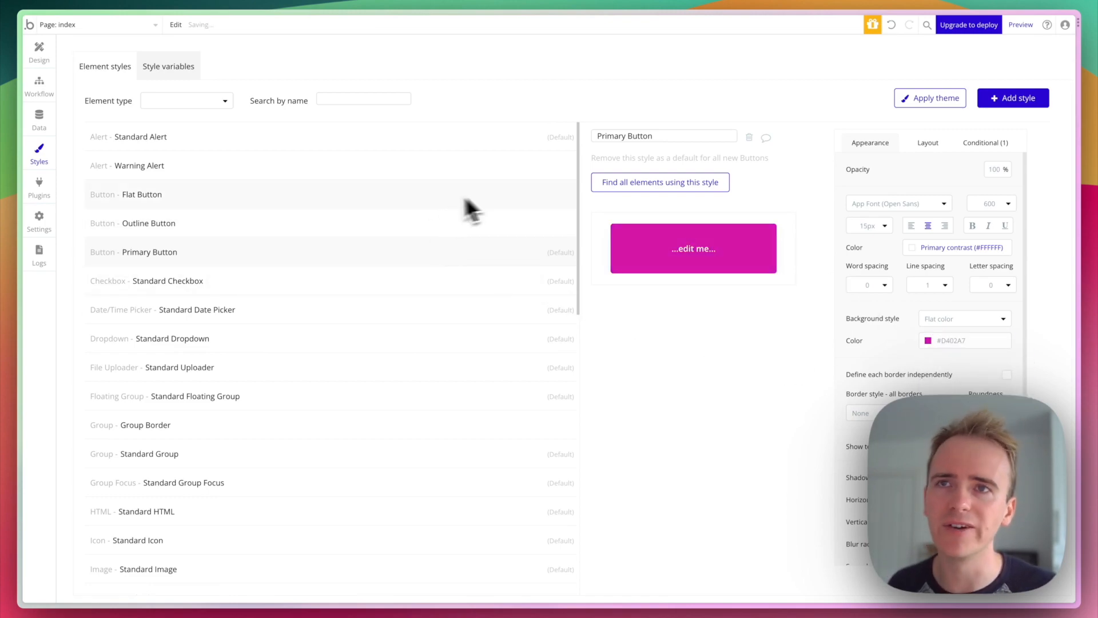
- Return to the index page design and select the edit me button in Group E
left_click(43, 53)
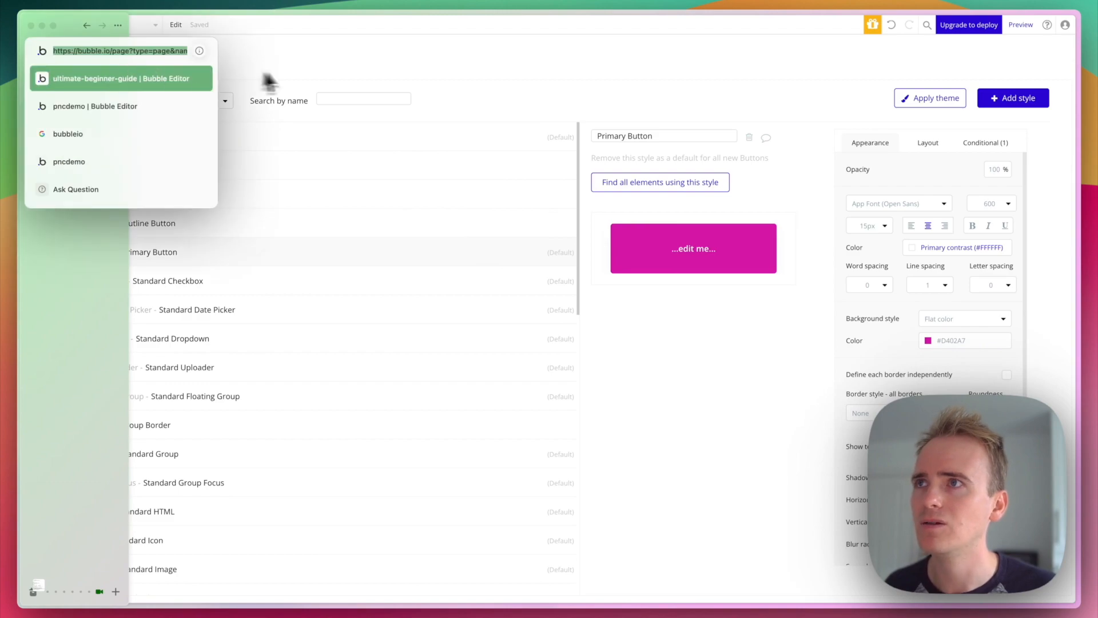
key("Escape")
left_click(39, 52)
left_click(448, 185)
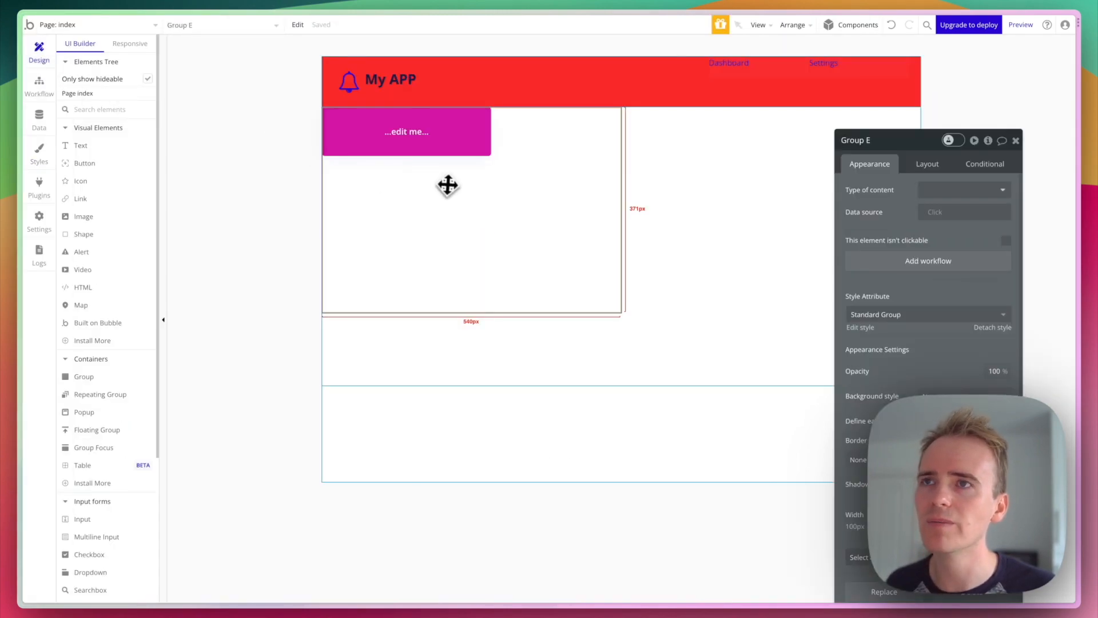
left_click(424, 150)
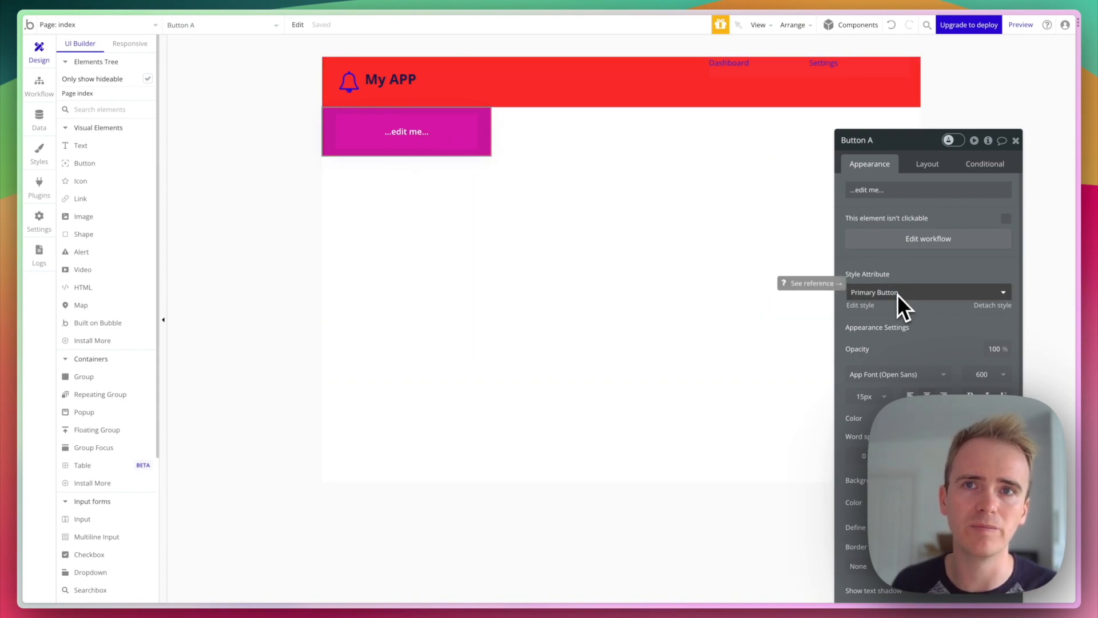
- Change the Primary Button background to green #02D448 and check it on the canvas
left_click(861, 305)
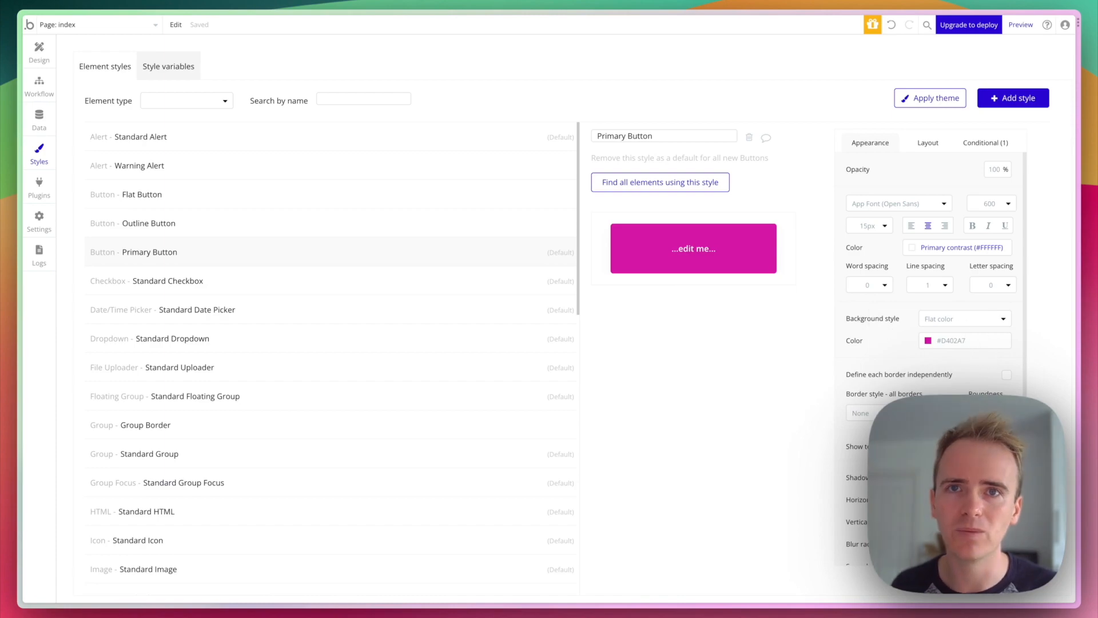
left_click(964, 341)
left_click(978, 426)
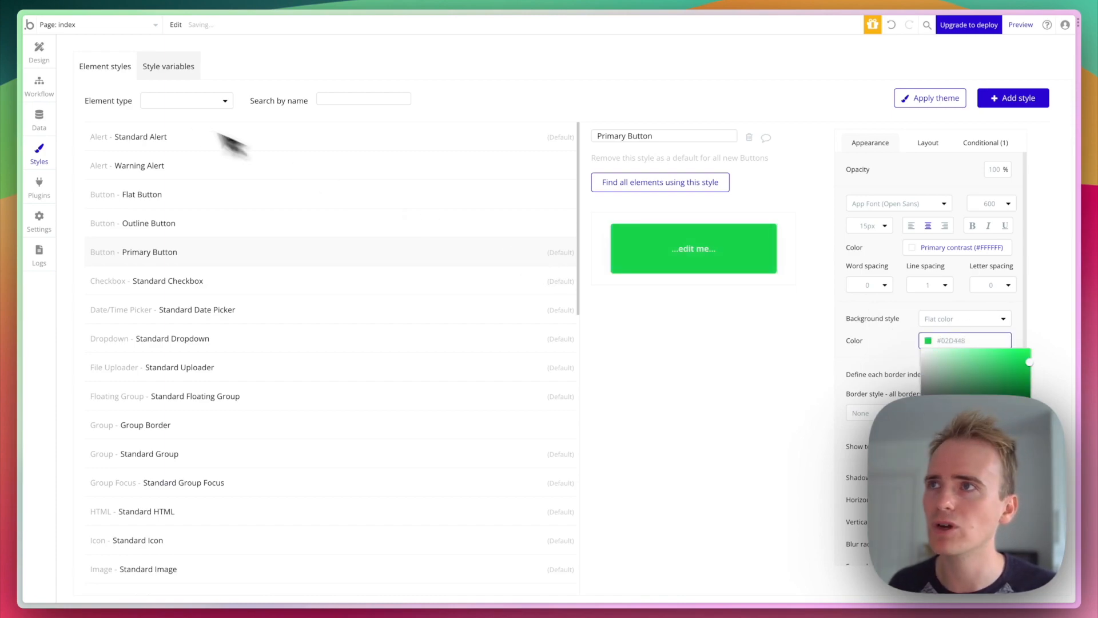
left_click(39, 49)
left_click(486, 238)
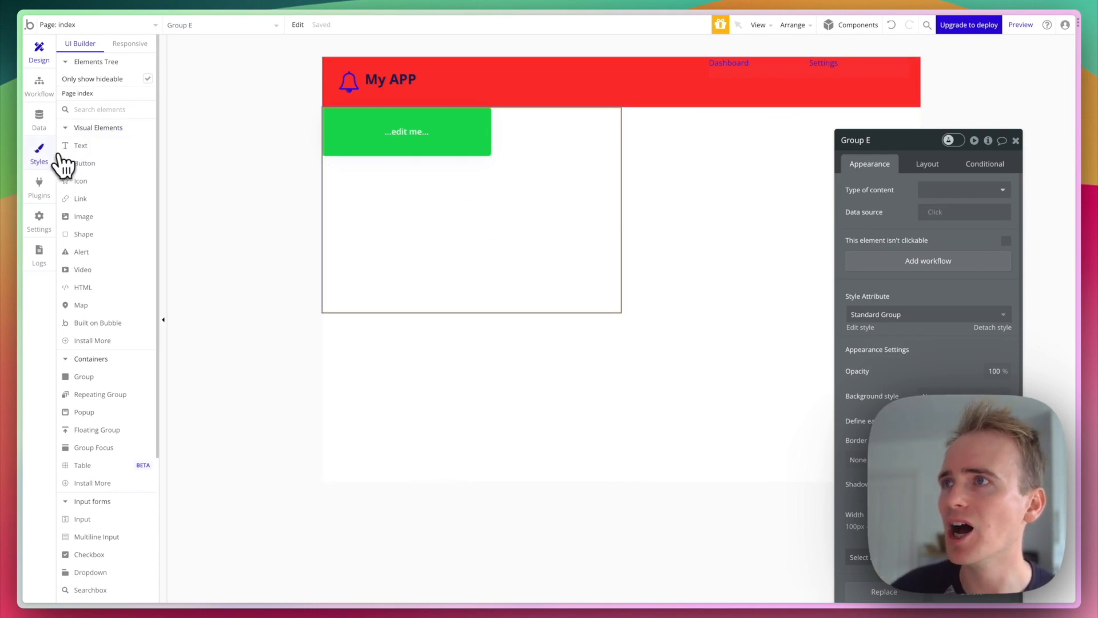
- Look over the font and colour style variables, then go to the installed plugins
left_click(39, 152)
left_click(175, 68)
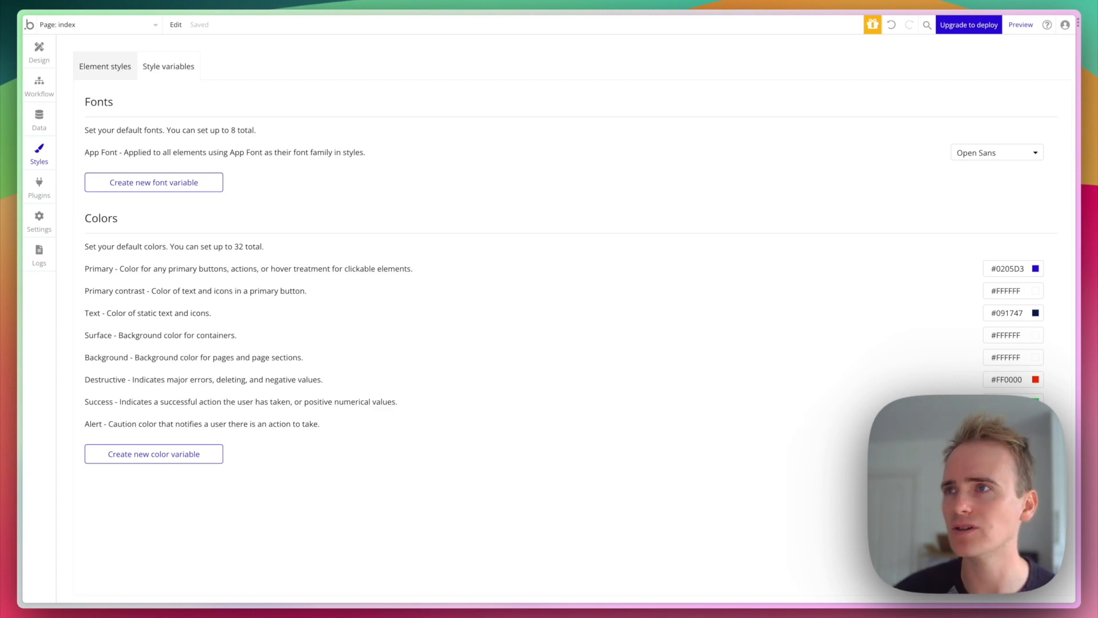
left_click(37, 193)
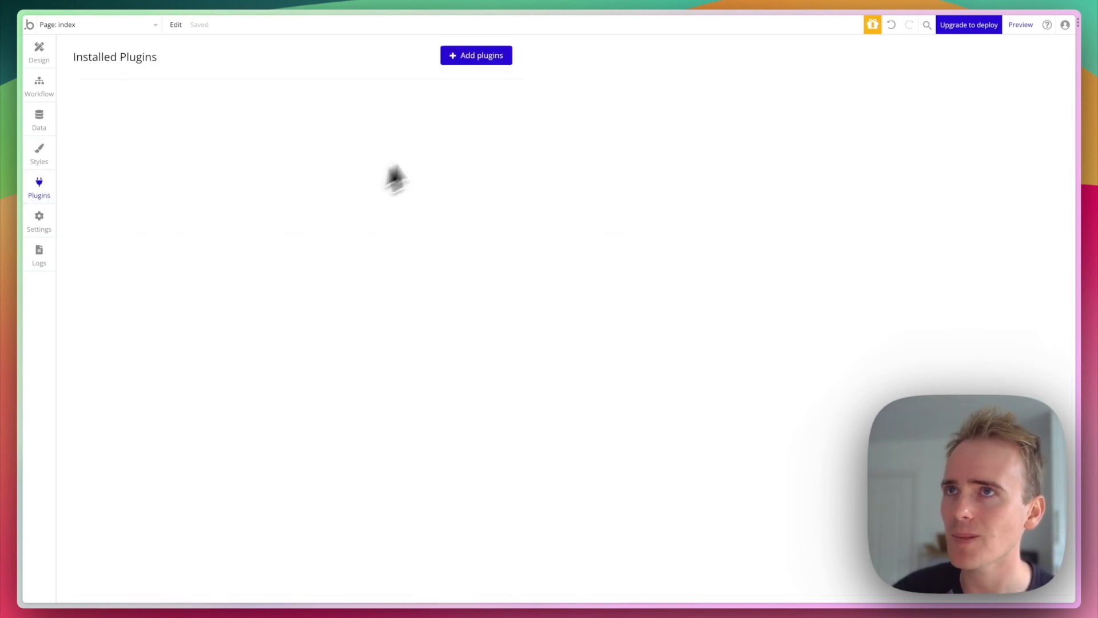
- Install the Ionic Elements plugin from the plugin catalogue
left_click(477, 57)
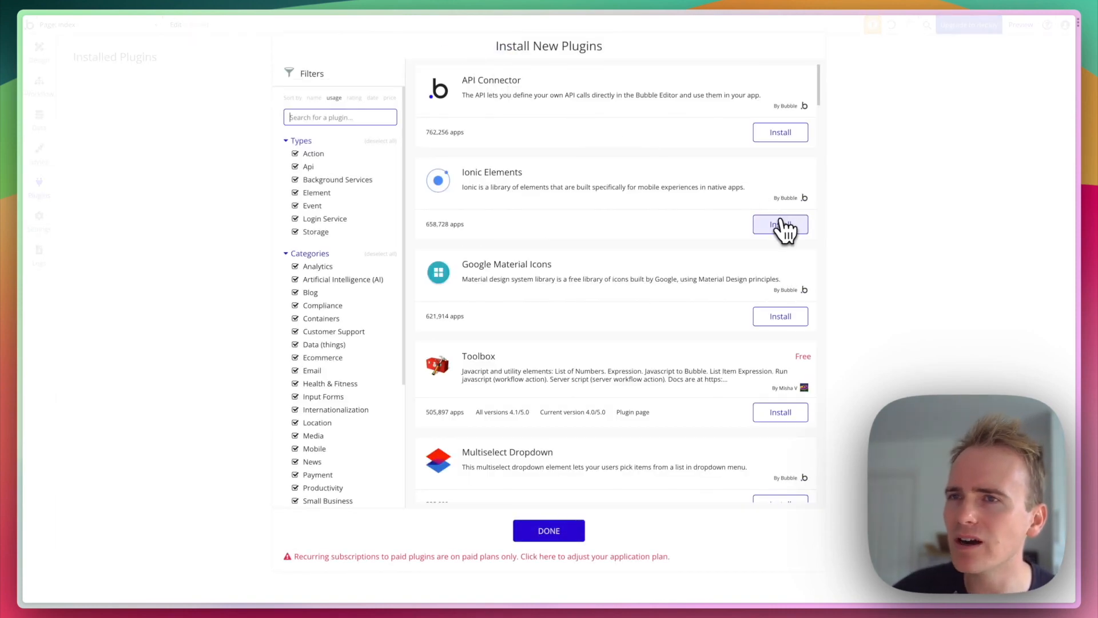
left_click(781, 231)
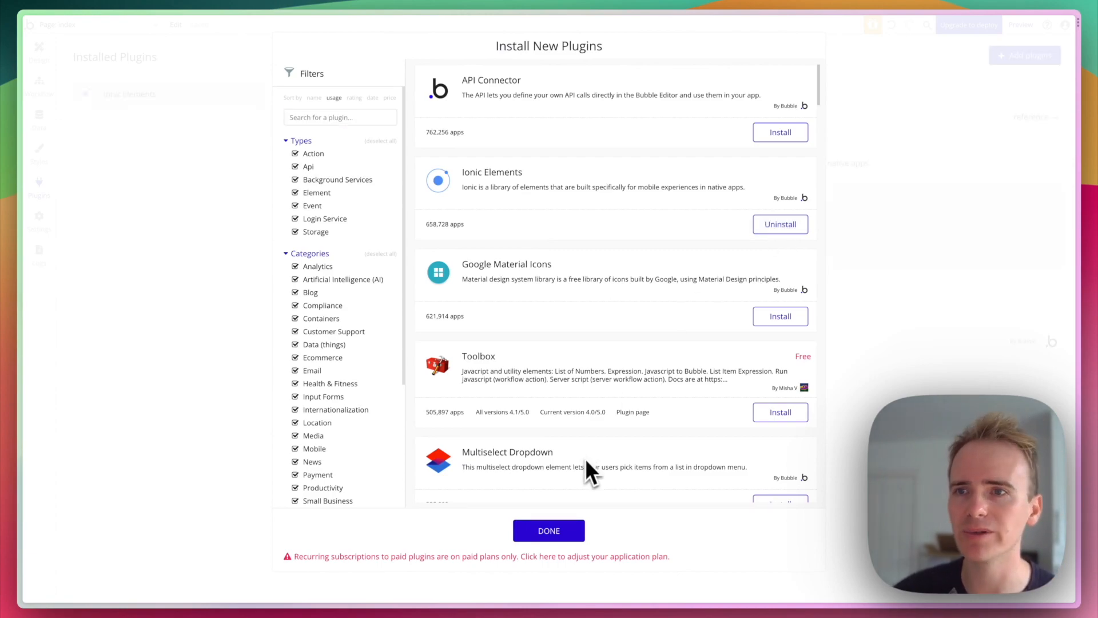
left_click(567, 527)
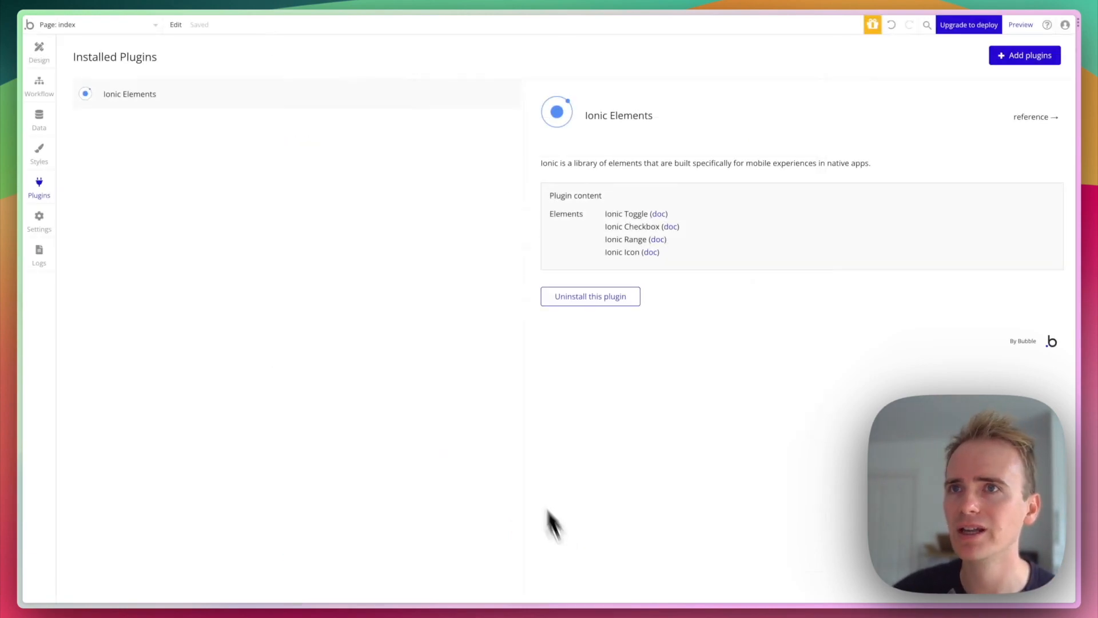
- Place an Ionic Toggle above the green button on the index page, then open Settings
left_click(40, 57)
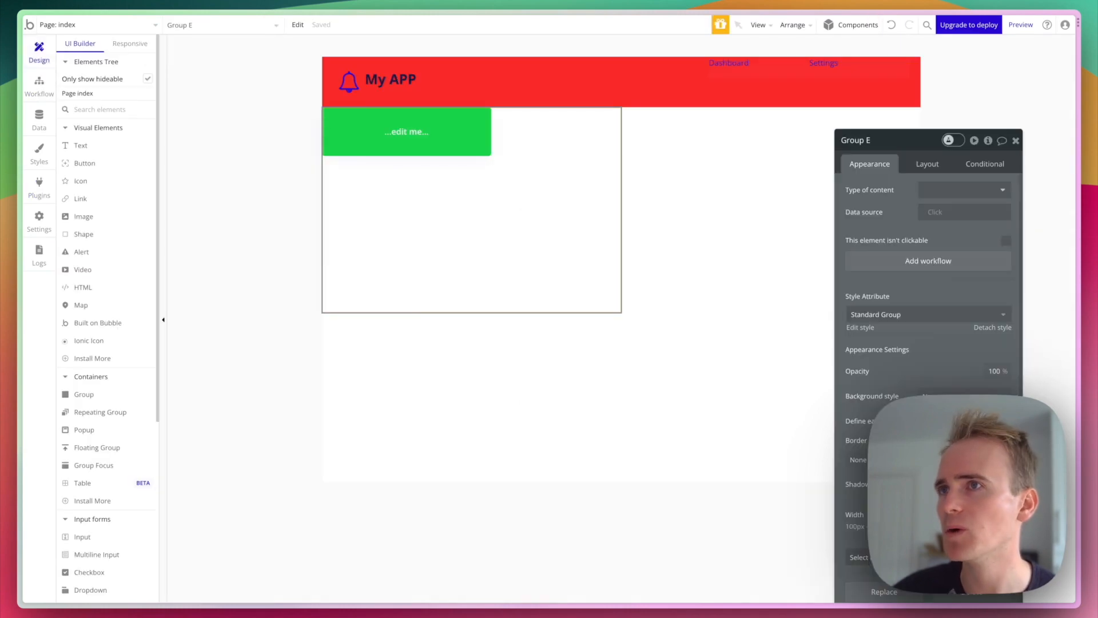
left_click(97, 110)
type("tog")
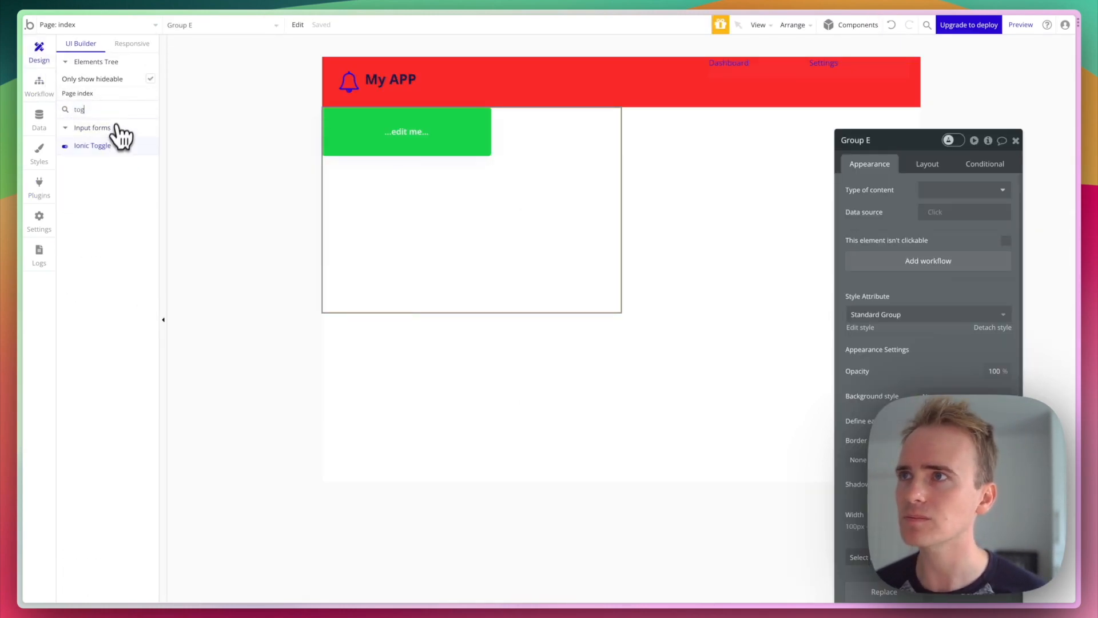
left_click_drag(115, 145, 450, 224)
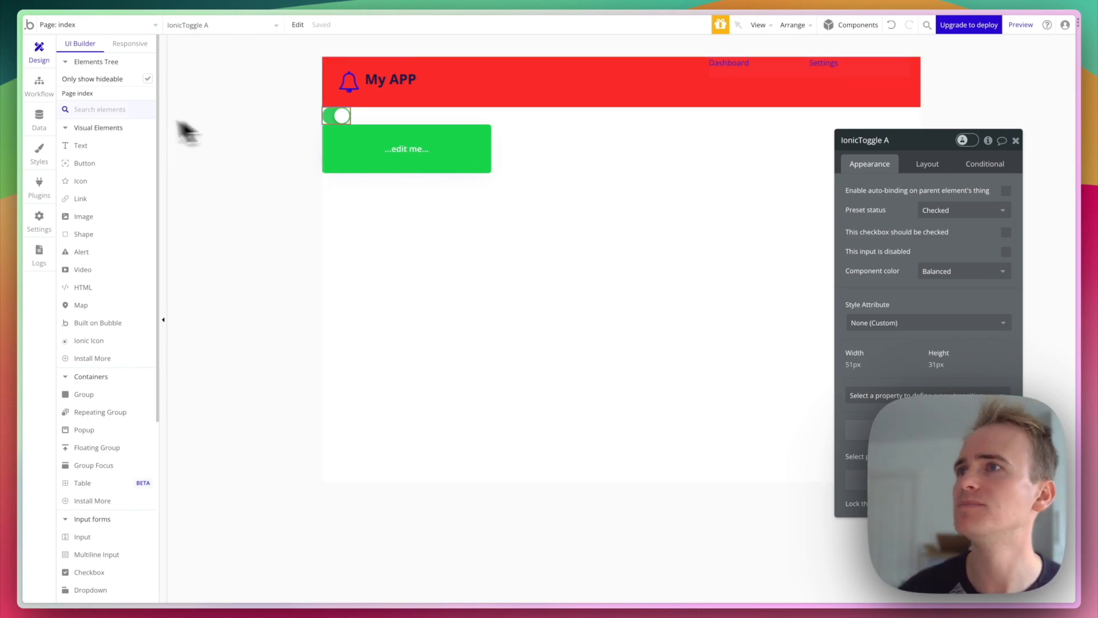
left_click(40, 189)
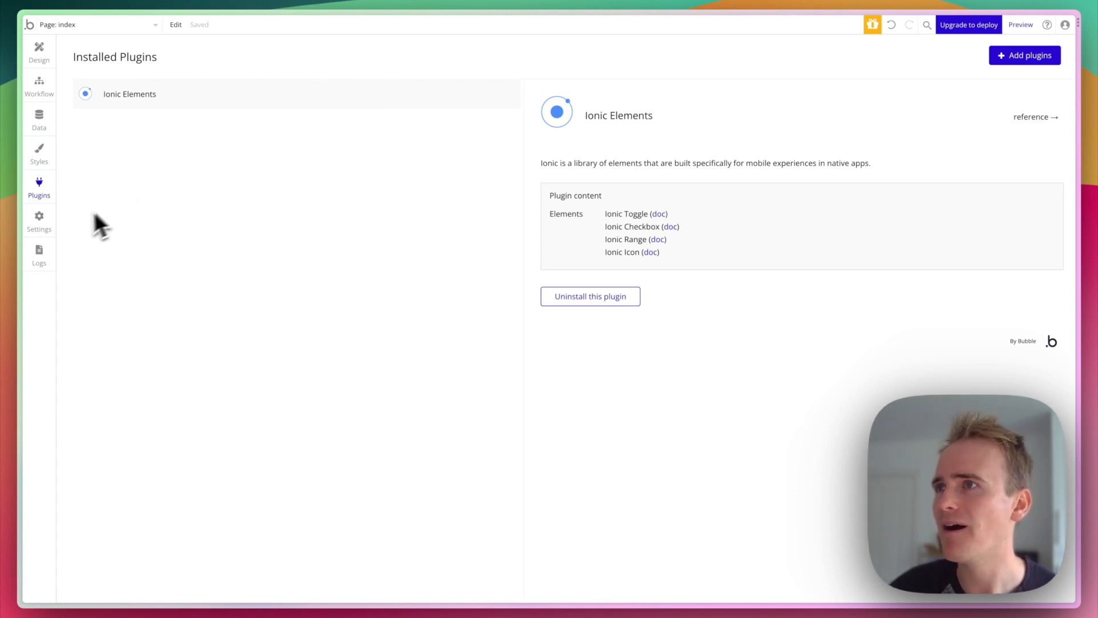
left_click(39, 223)
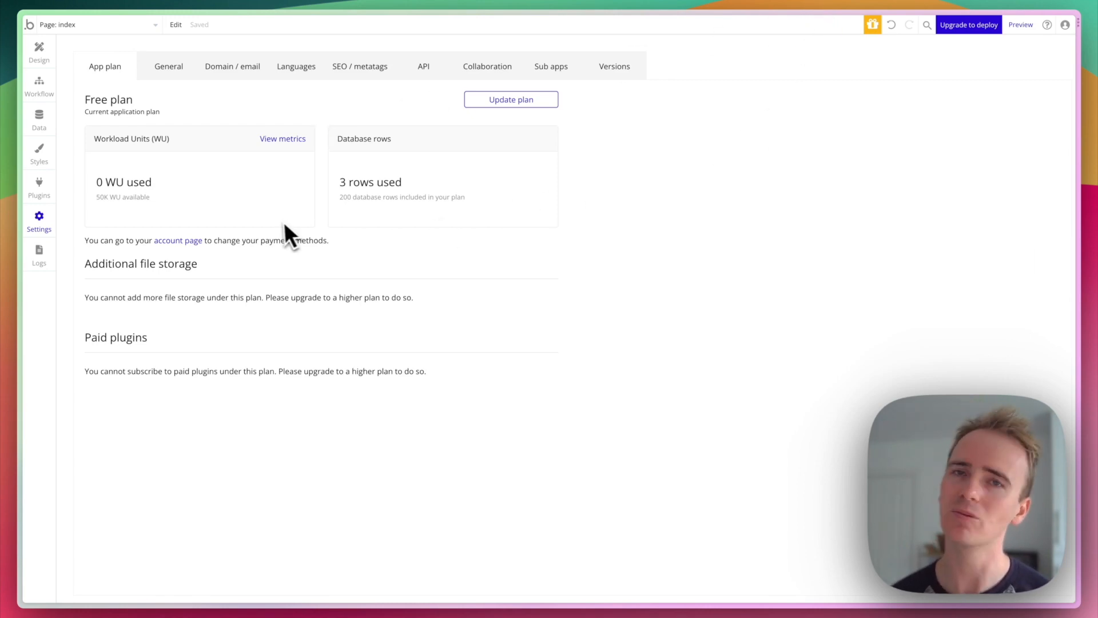
- Show the General settings and check the application rights options, leaving access set to Private app
left_click(171, 73)
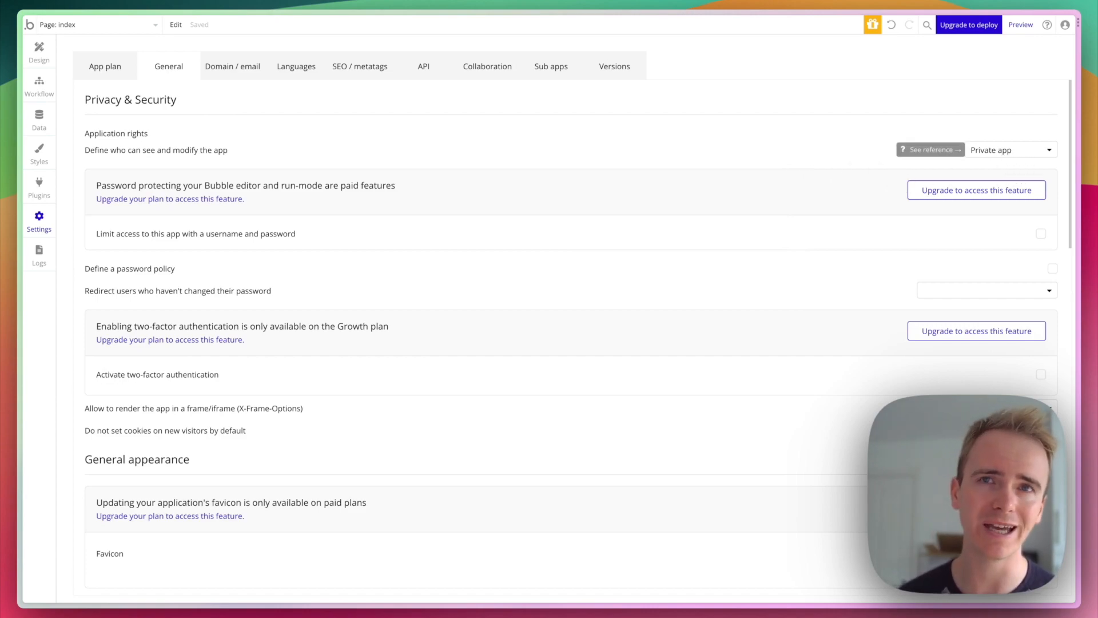
left_click(1002, 149)
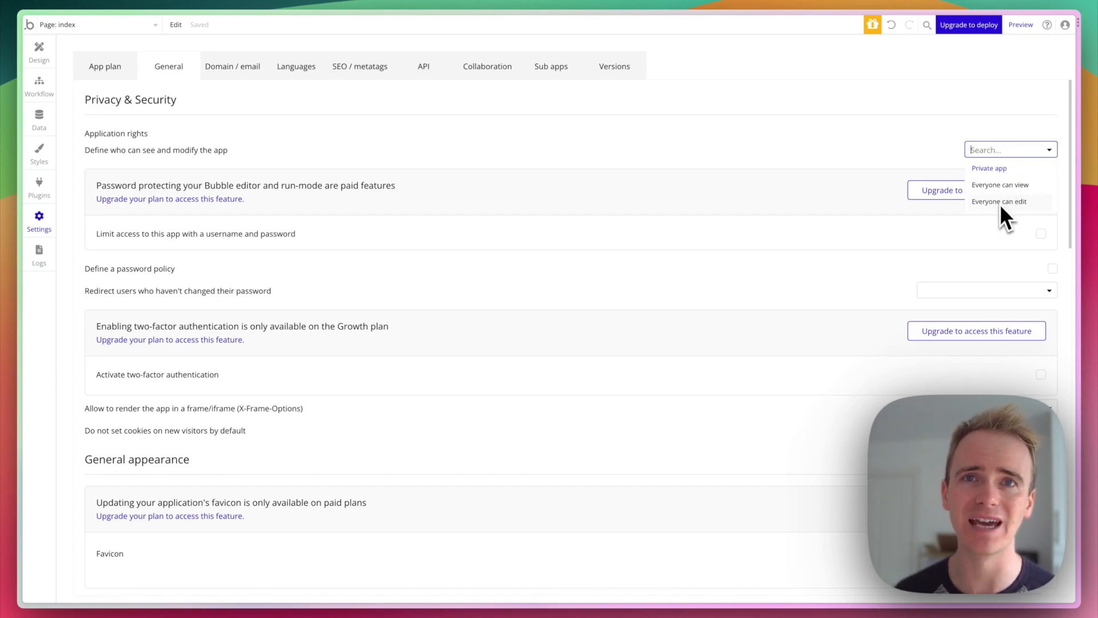
left_click(898, 144)
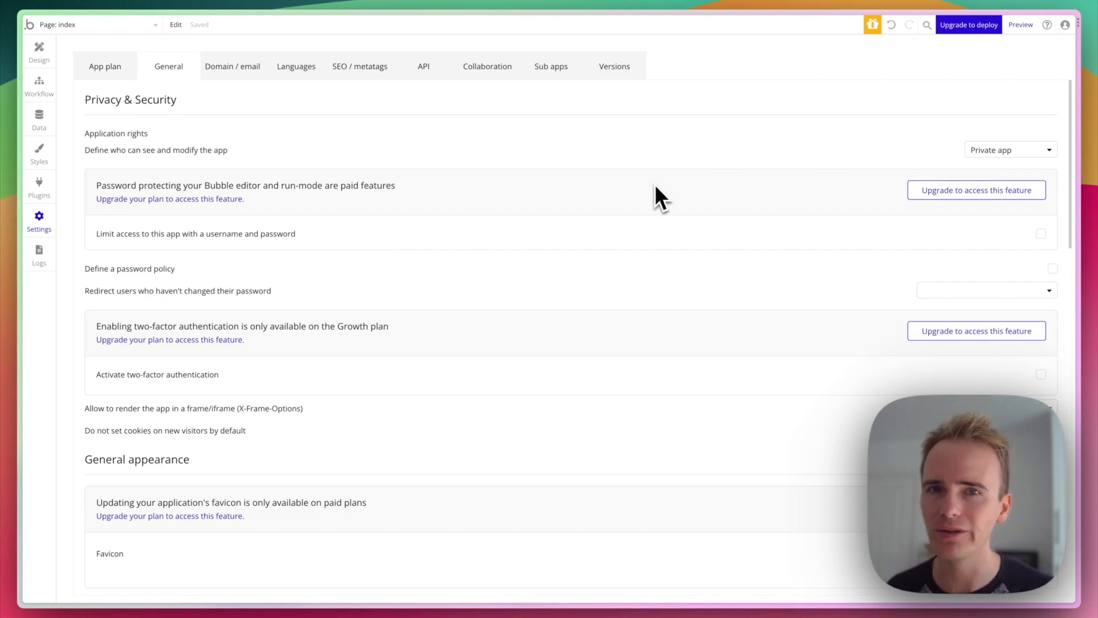
- Scroll through the remaining General settings, then view the Domain / email settings
scroll(657, 186, "down", 5)
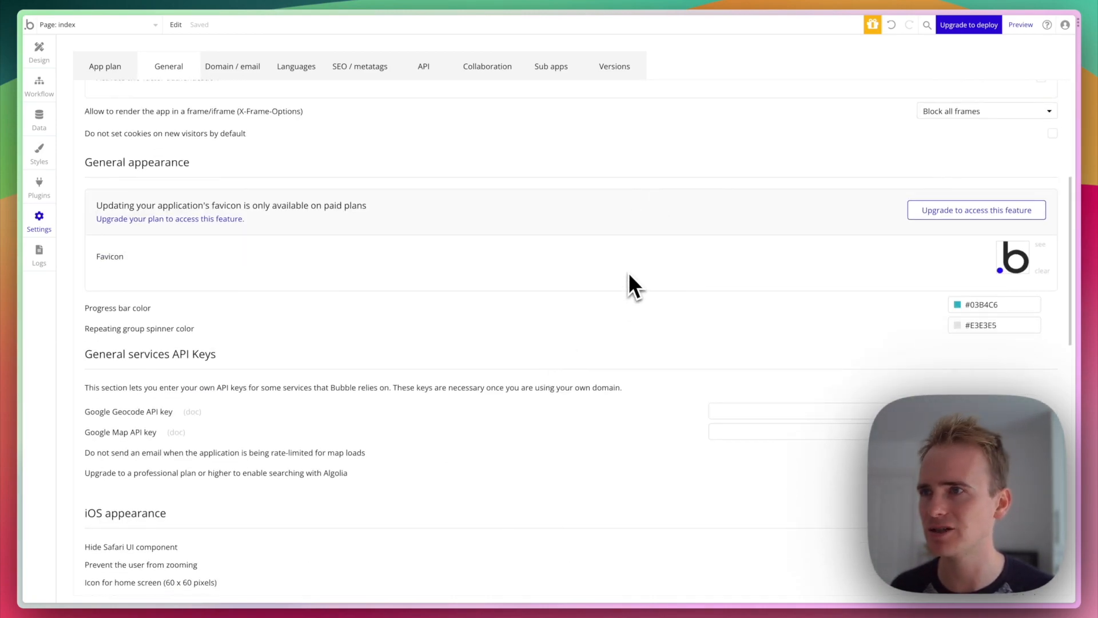
scroll(630, 276, "down", 3)
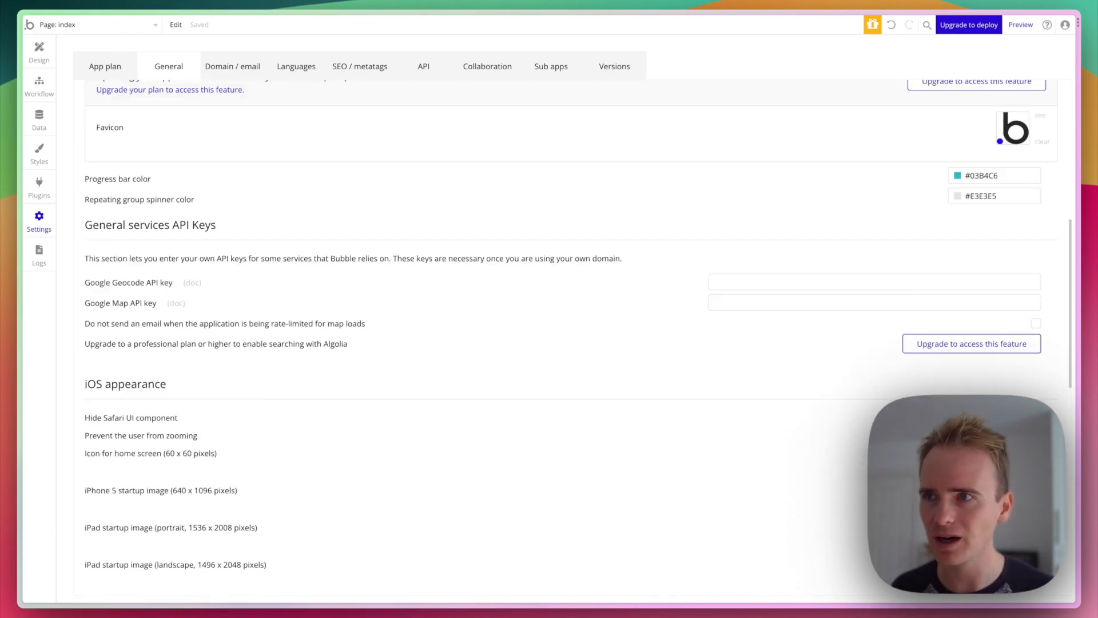
scroll(563, 335, "down", 10)
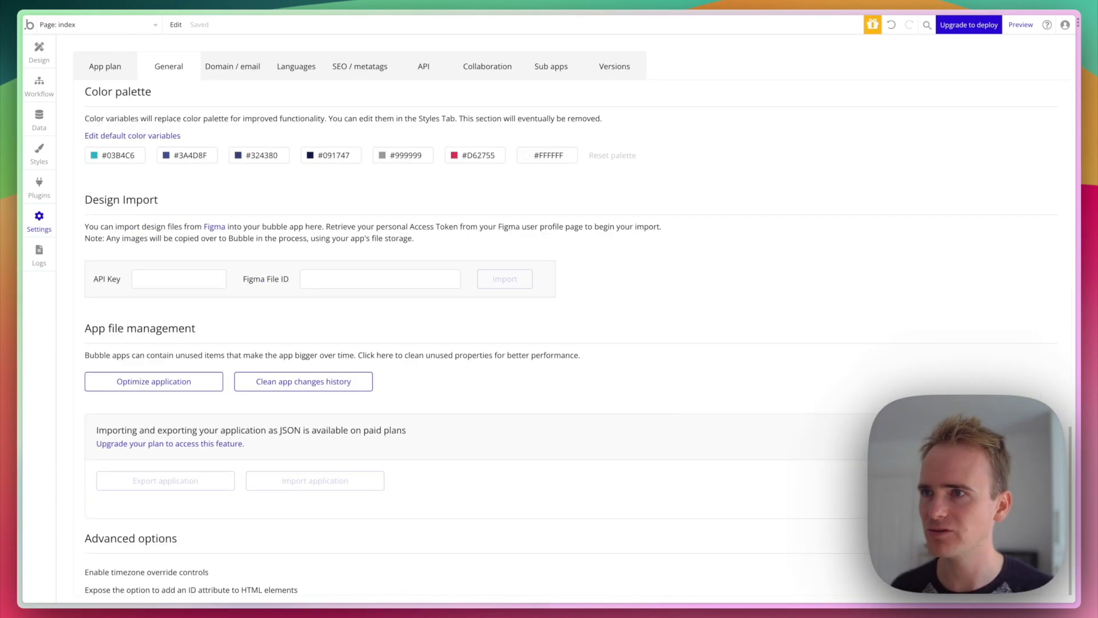
scroll(563, 335, "up", 6)
scroll(563, 335, "down", 6)
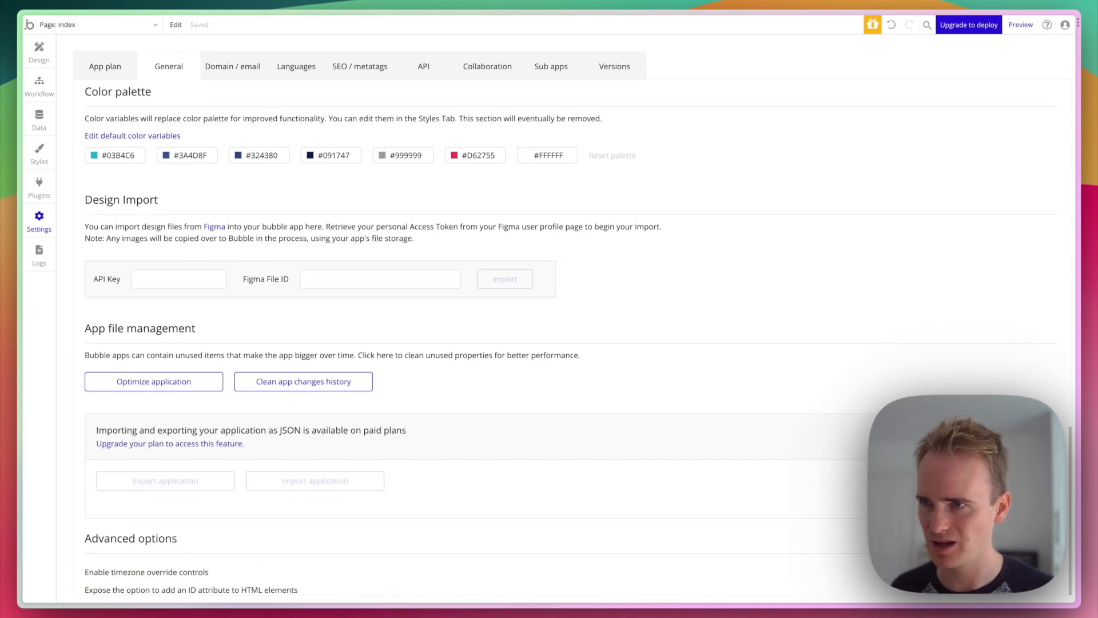
left_click(254, 71)
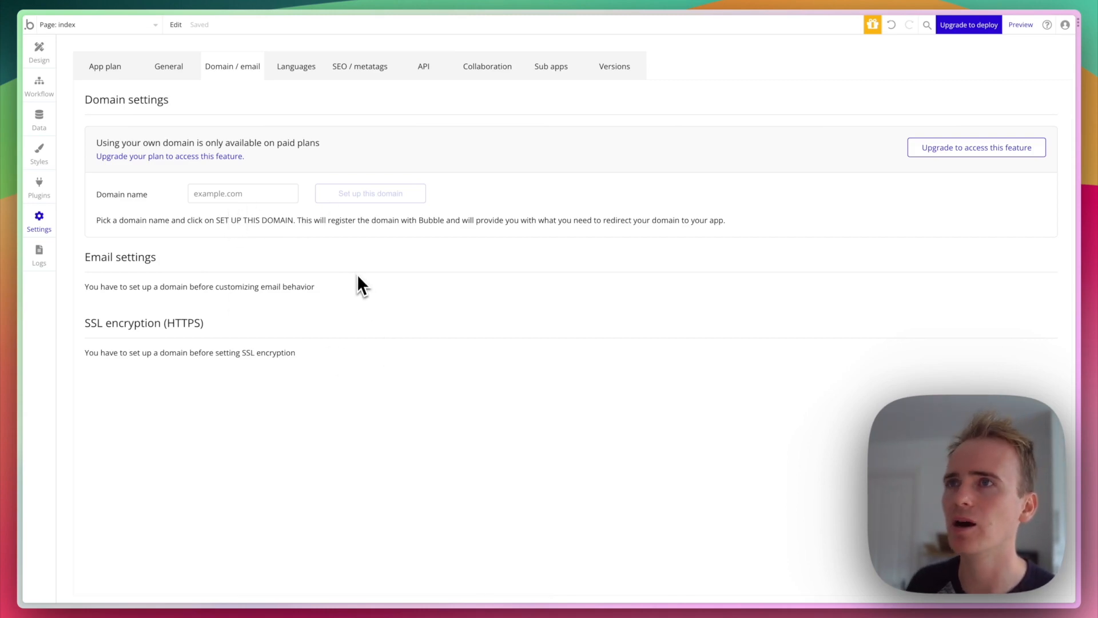
- Scroll through the Languages app texts, then view the SEO / metatags settings
left_click(296, 67)
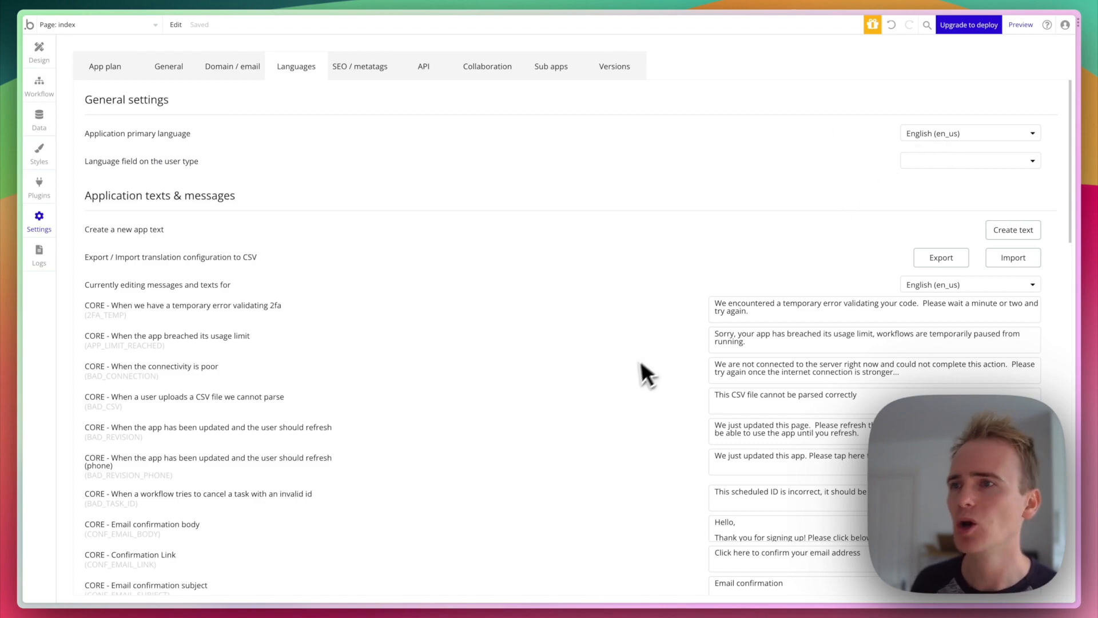
scroll(630, 368, "down", 5)
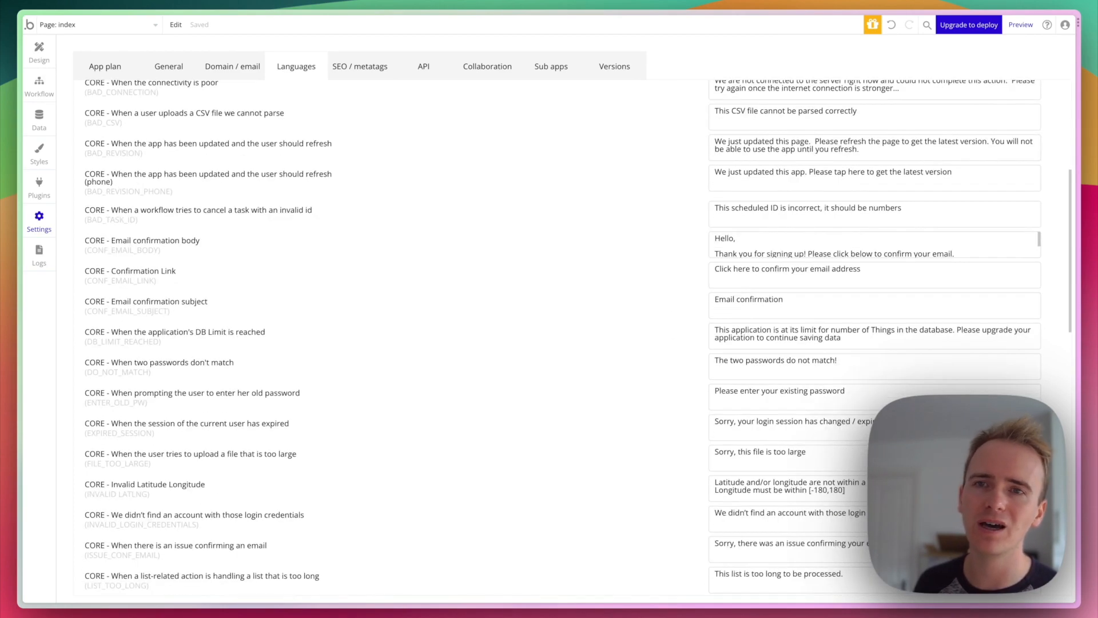
scroll(631, 371, "down", 2)
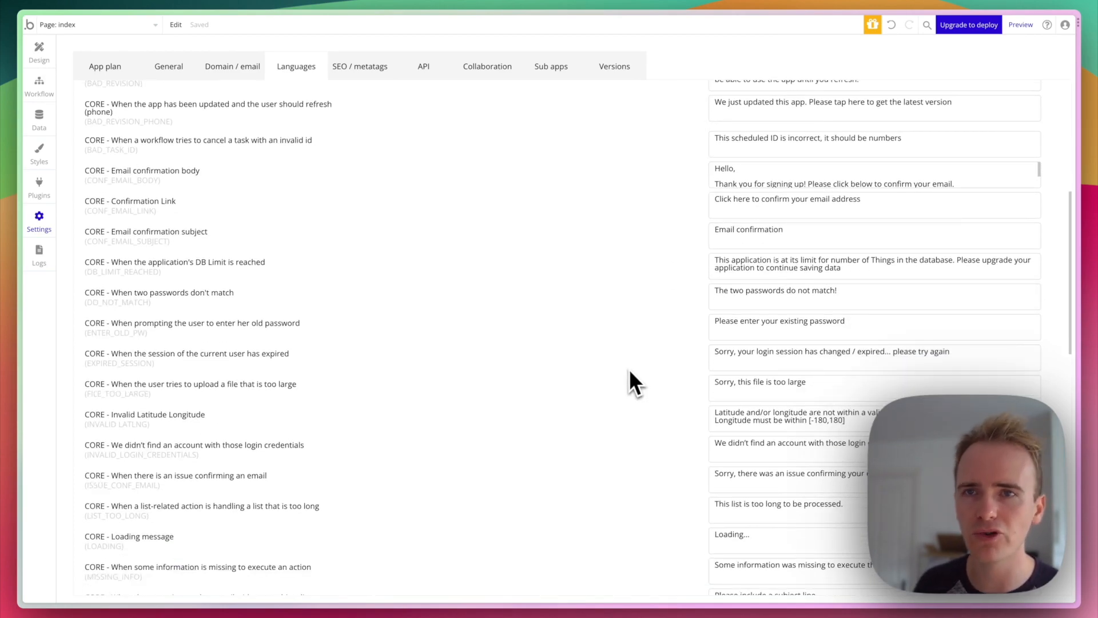
scroll(629, 372, "down", 8)
scroll(629, 371, "down", 6)
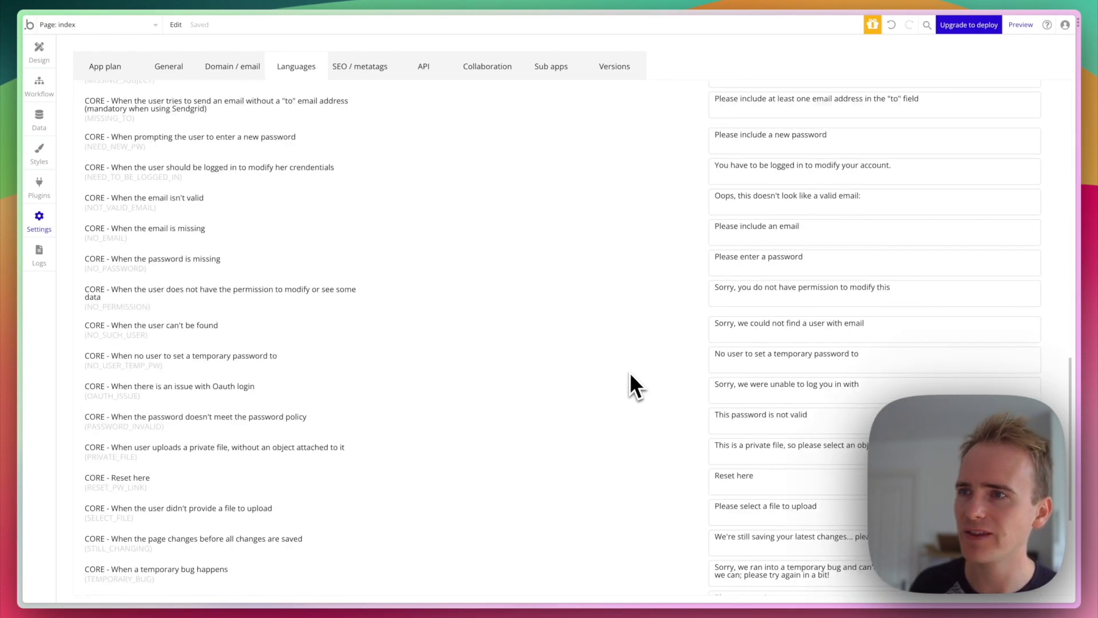
scroll(630, 372, "up", 20)
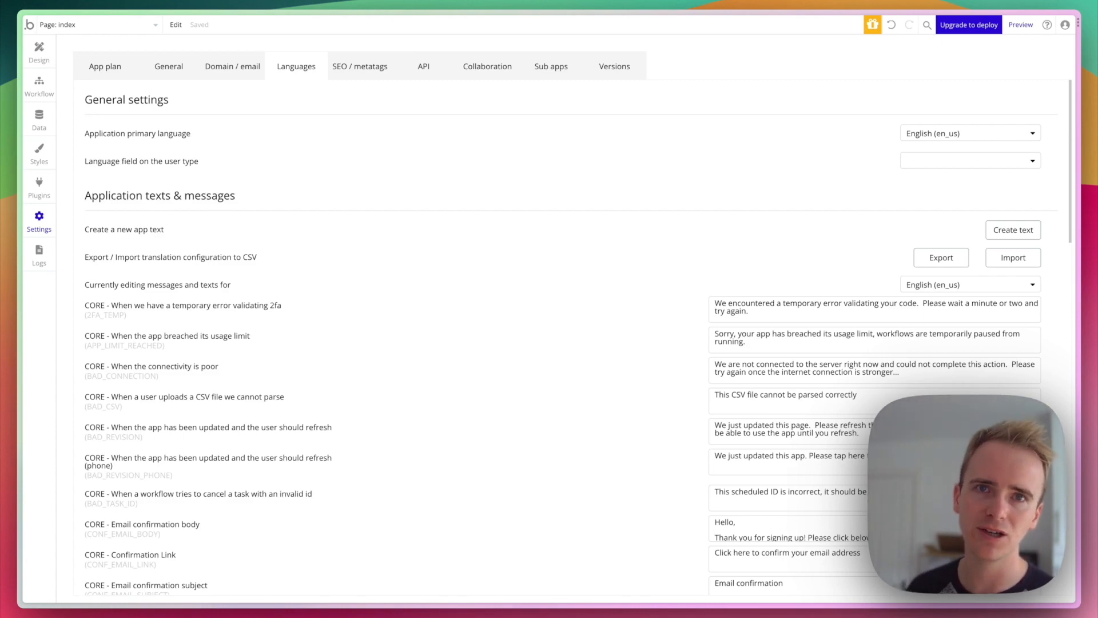
left_click(361, 69)
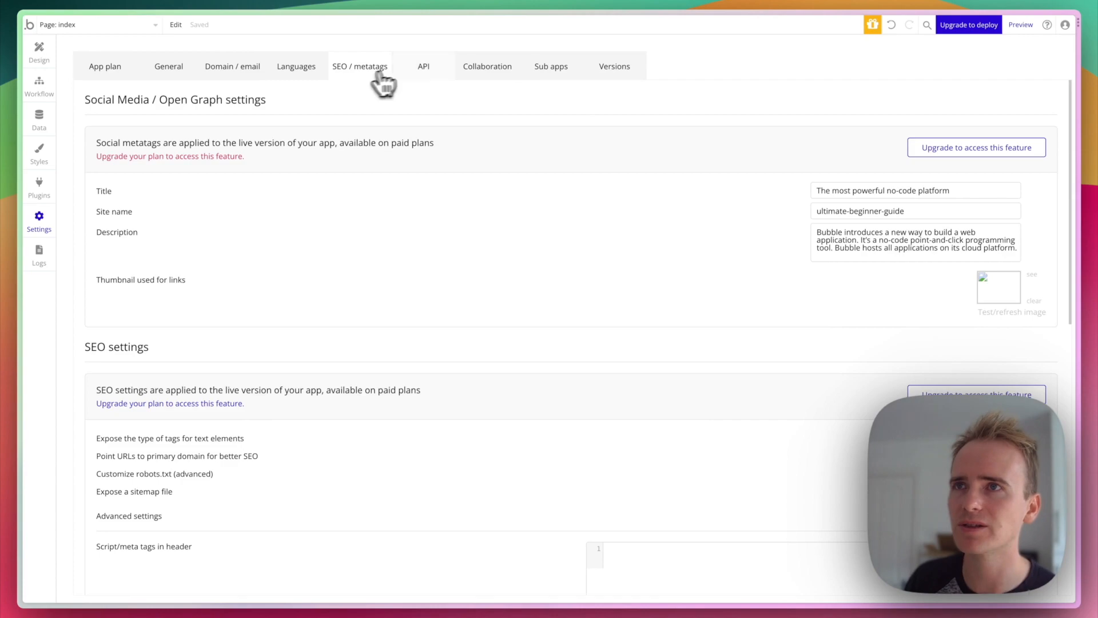
- View the API settings showing public API endpoints and Discourse SSO plan requirements
left_click(426, 68)
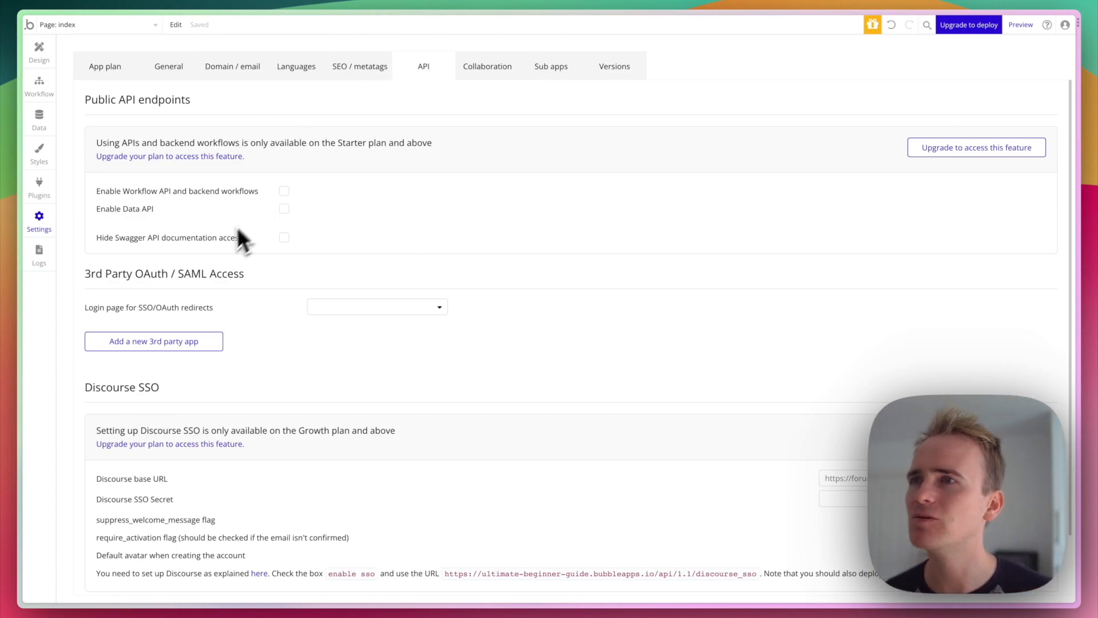
- Enable the Workflow API and backend workflows, then list the pages and backend workflows
left_click(285, 191)
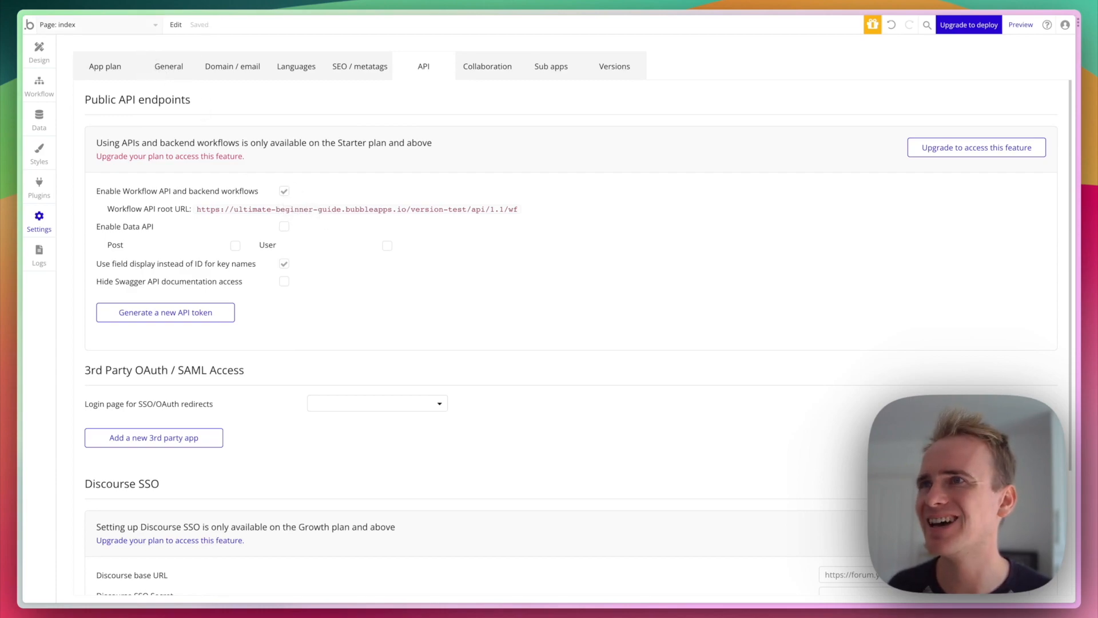
left_click(132, 24)
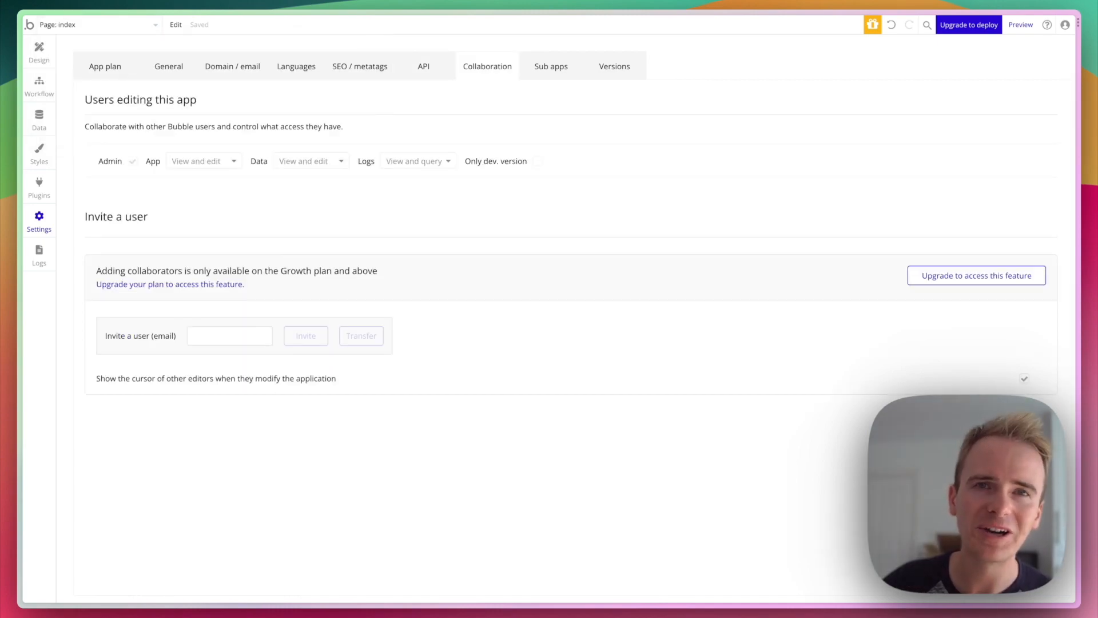
- Review the Sub apps and Versions settings, then bring up the app's Logs workload metrics
left_click(574, 75)
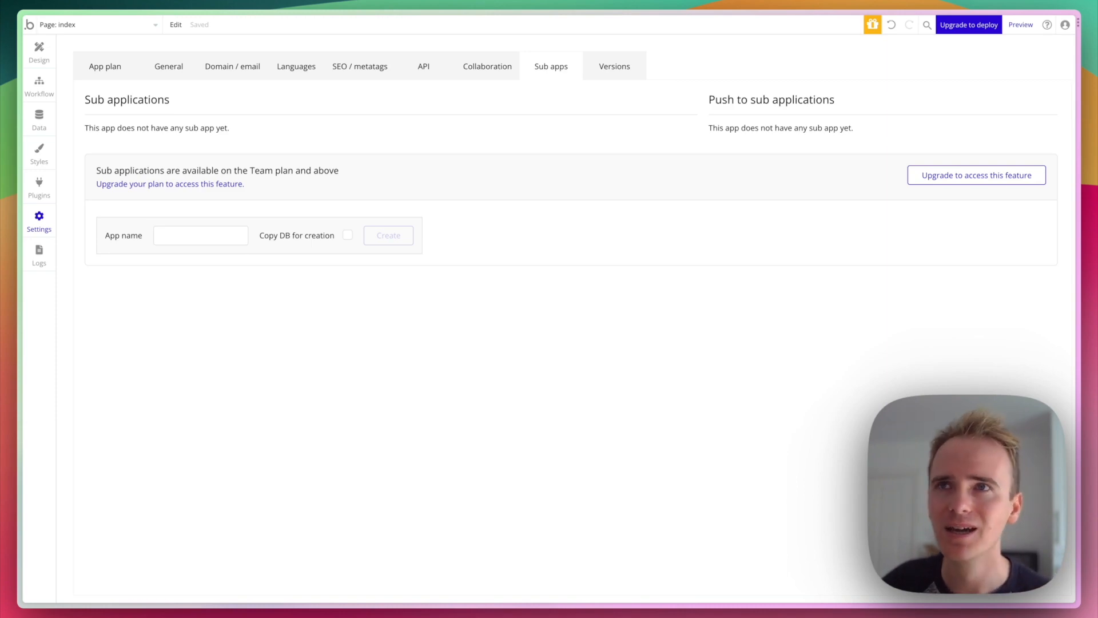
left_click(602, 75)
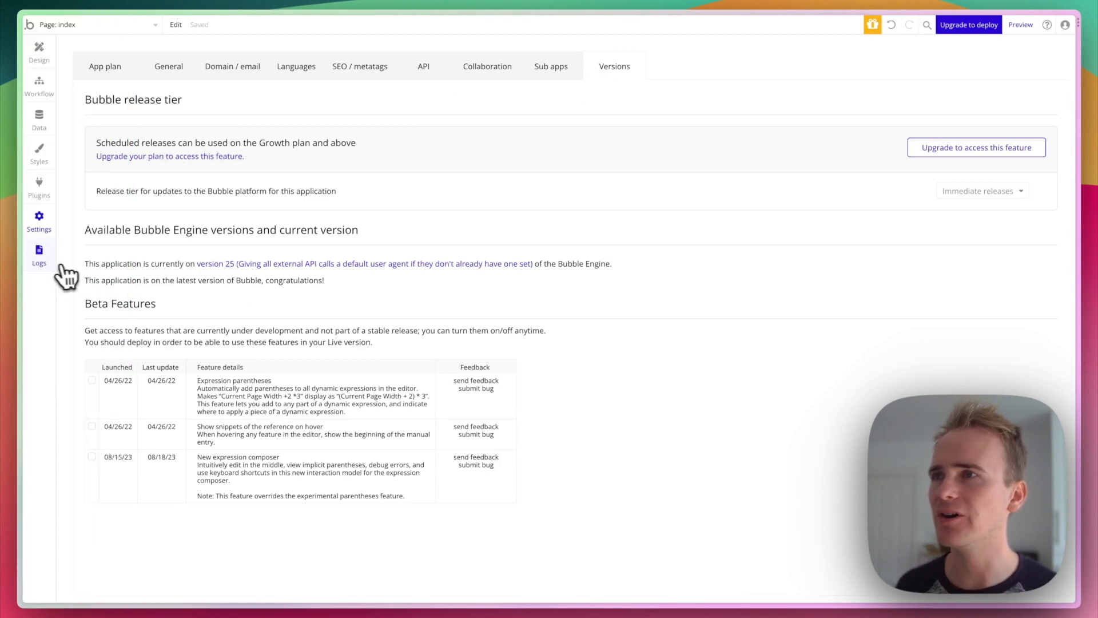
left_click(40, 257)
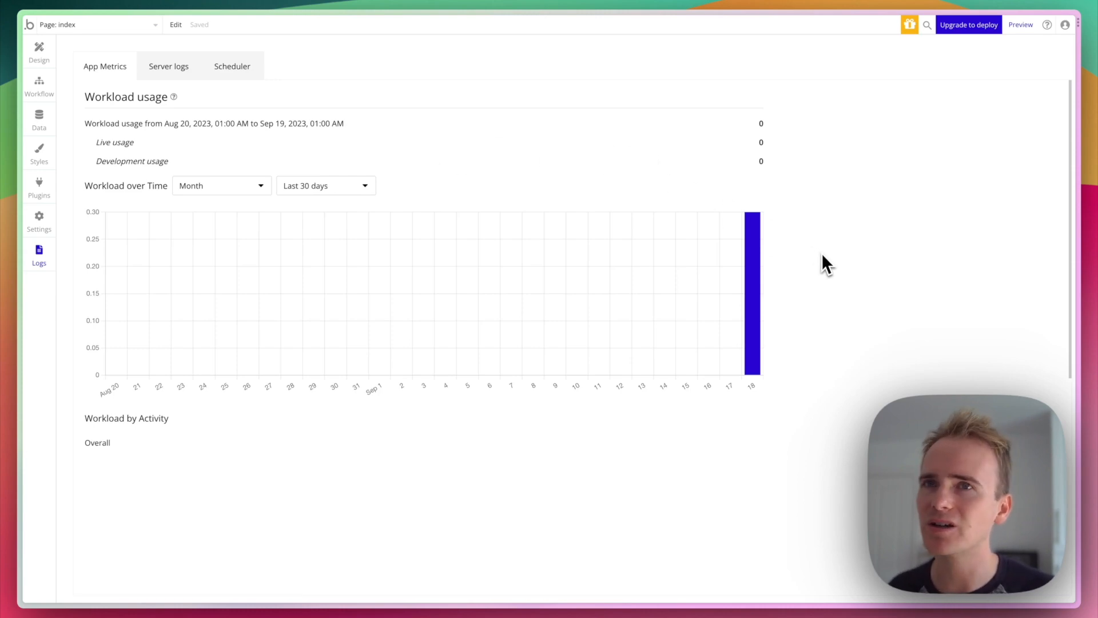
- Look over the App Metrics, Server logs and Scheduler tabs in Logs
mouse_move(764, 229)
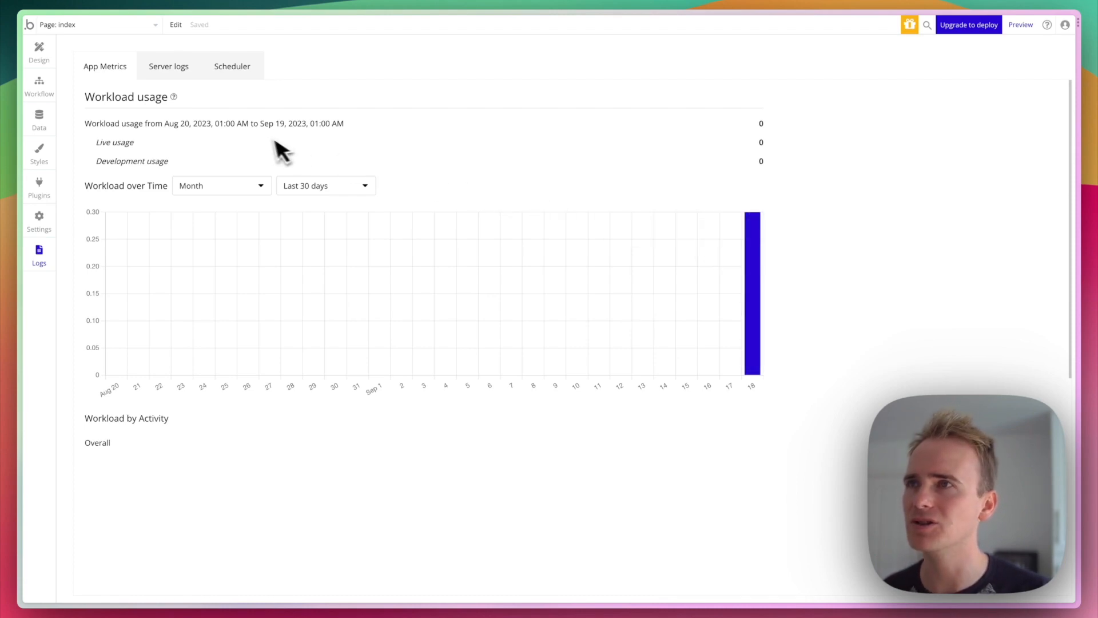
left_click(157, 68)
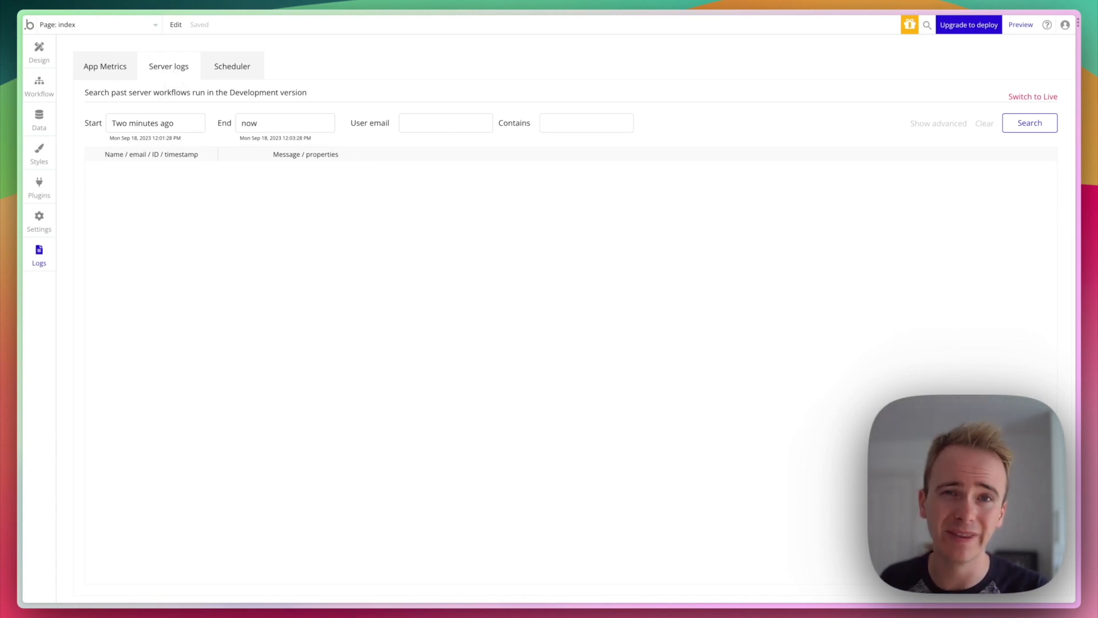
left_click(232, 80)
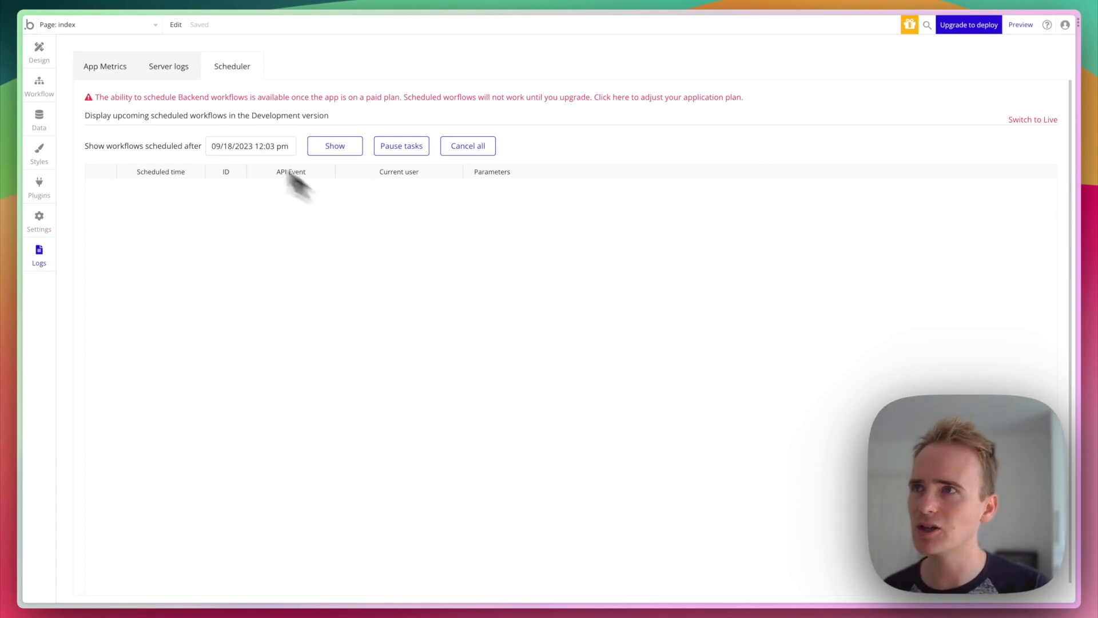
- Return to the Design editor for the index page
left_click(39, 51)
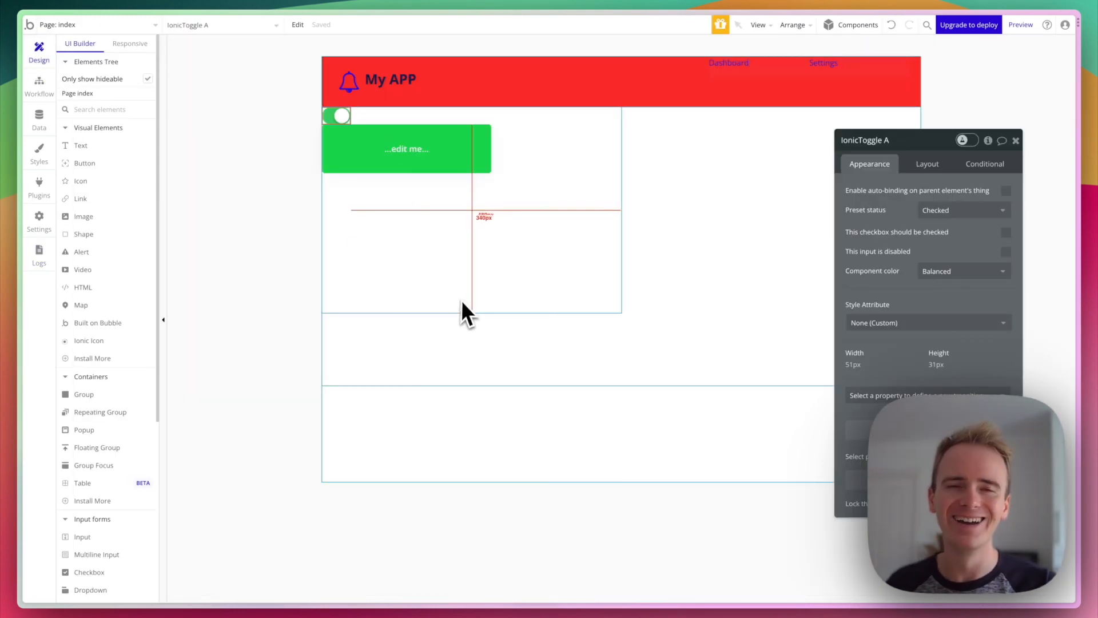